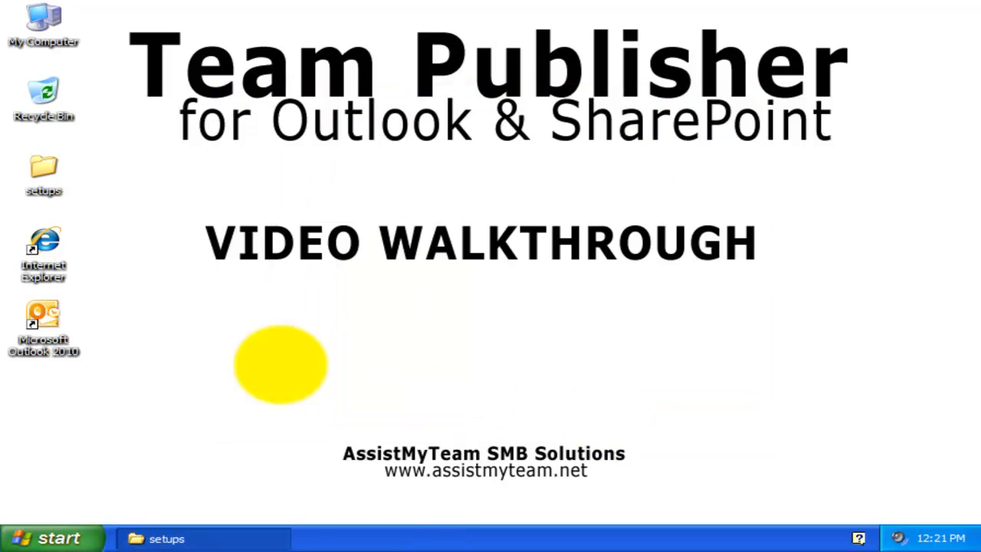
# Start Microsoft Outlook 2010 and confirm the server sign-in for the mailbox.
pyautogui.doubleClick(43, 322)
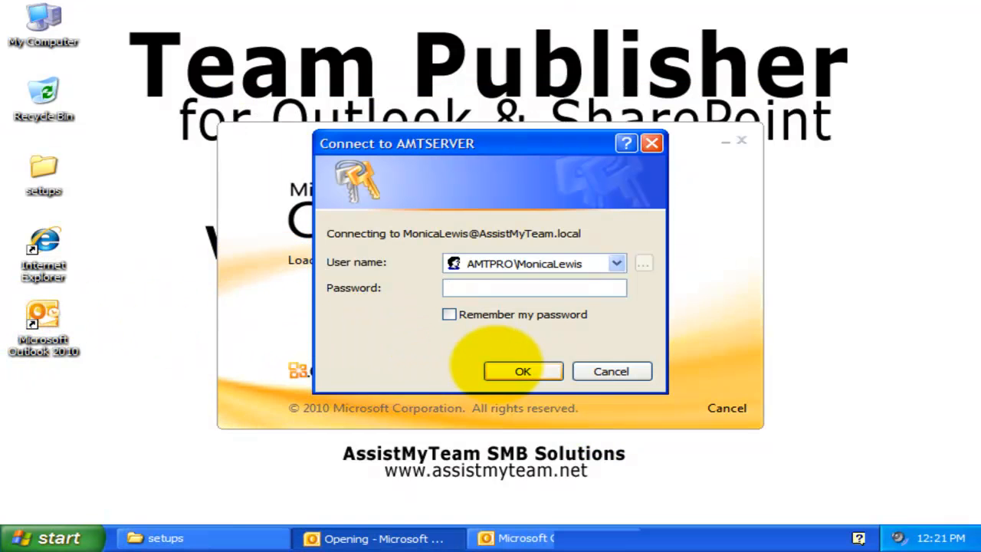
pyautogui.click(502, 369)
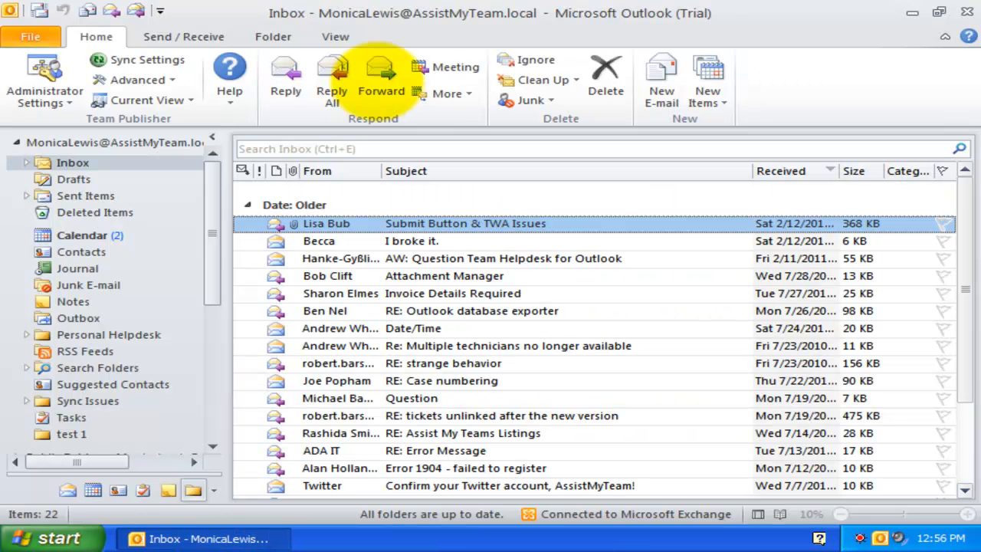
pyautogui.click(42, 102)
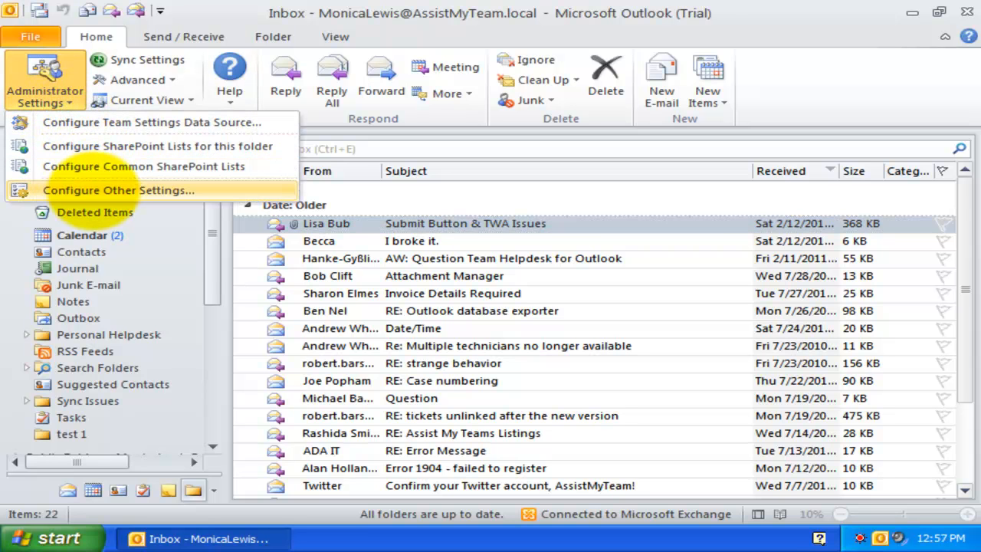
pyautogui.click(153, 122)
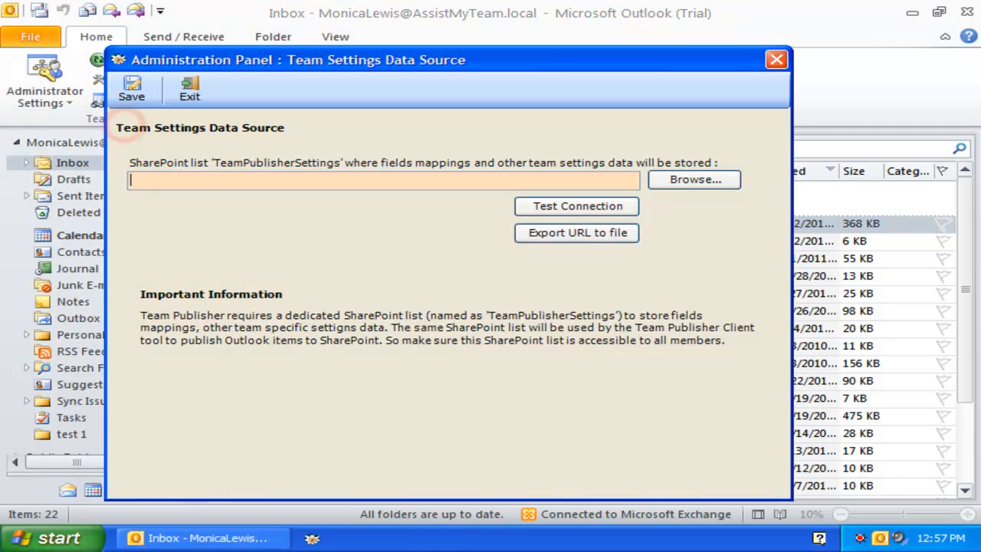
pyautogui.click(697, 179)
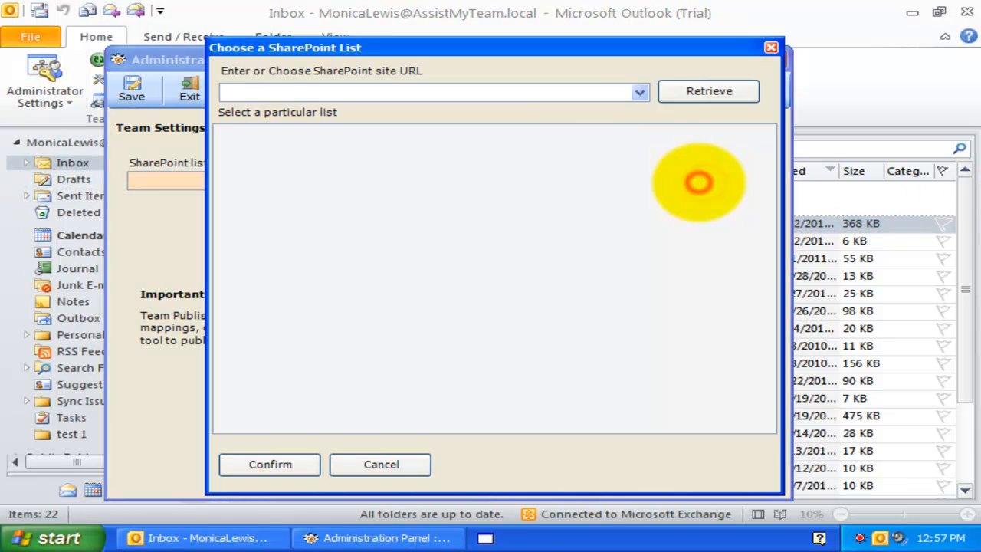
pyautogui.click(577, 95)
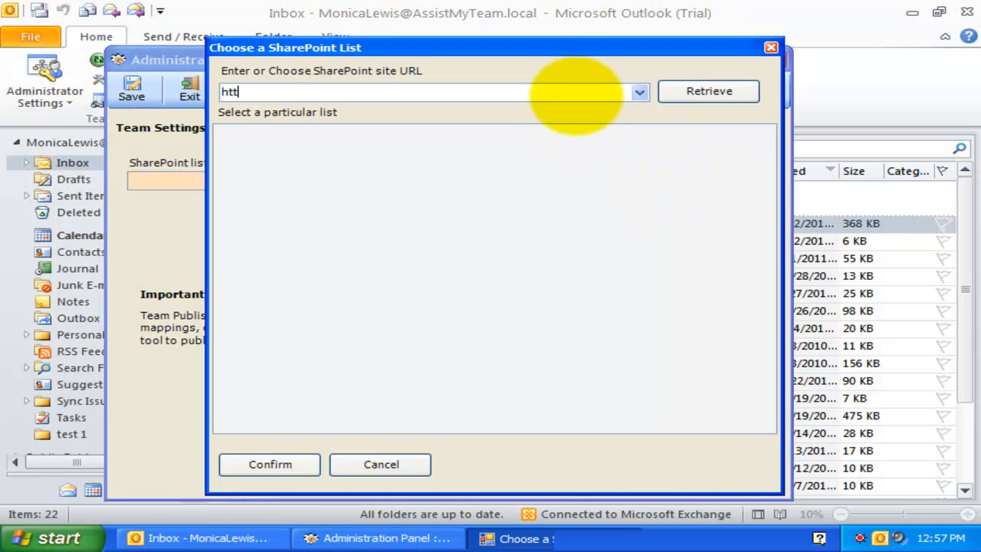
pyautogui.write('http://bytepad')
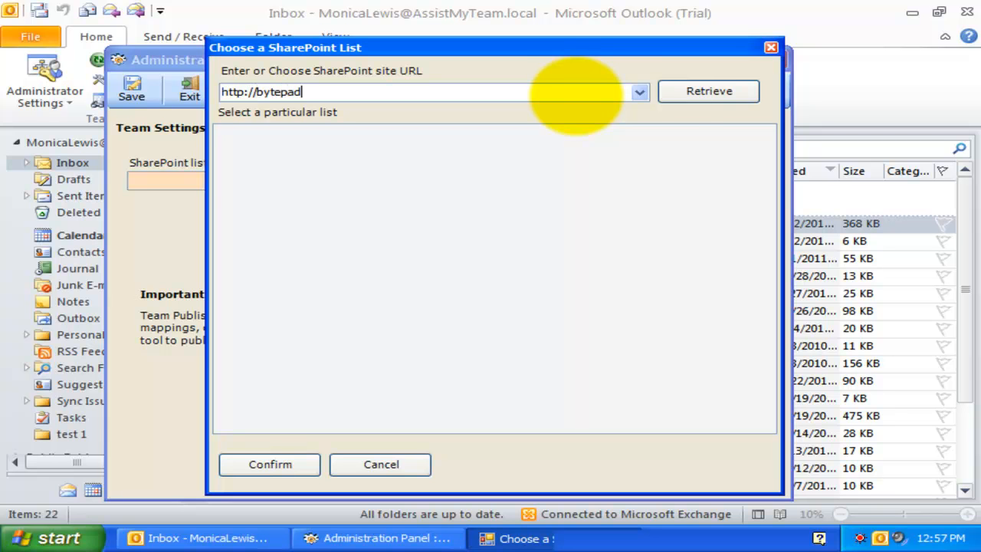
pyautogui.write('/')
pyautogui.click(673, 92)
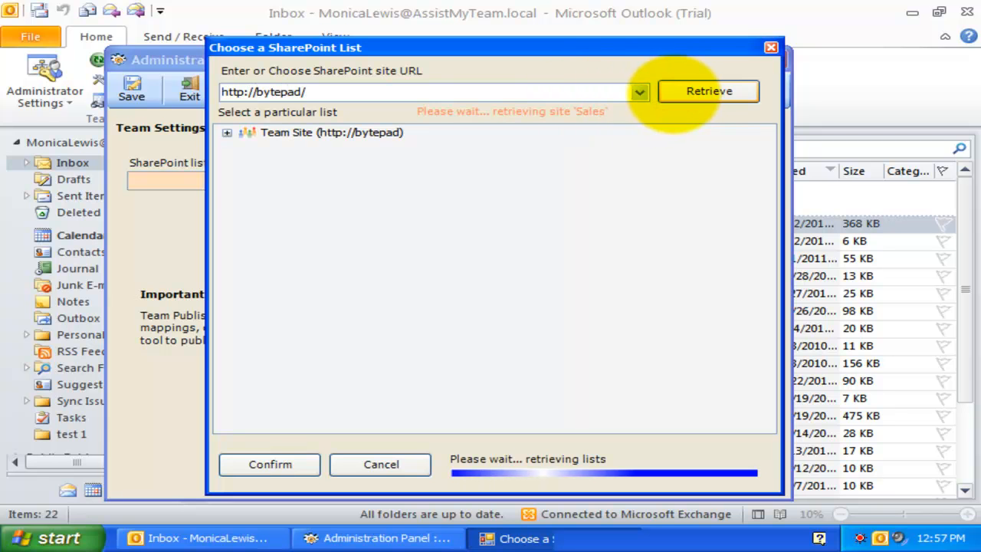
# Choose the Helpdesk site to hold the TeamPublisherSettings list and save the team settings data source.
pyautogui.click(349, 146)
pyautogui.click(270, 463)
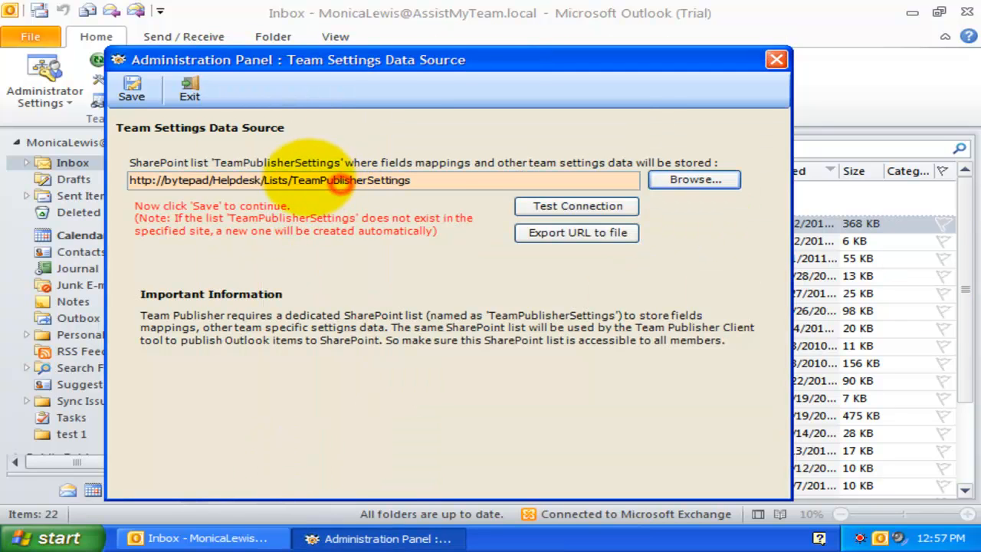
pyautogui.moveTo(293, 180); pyautogui.dragTo(411, 180)
pyautogui.click(433, 179)
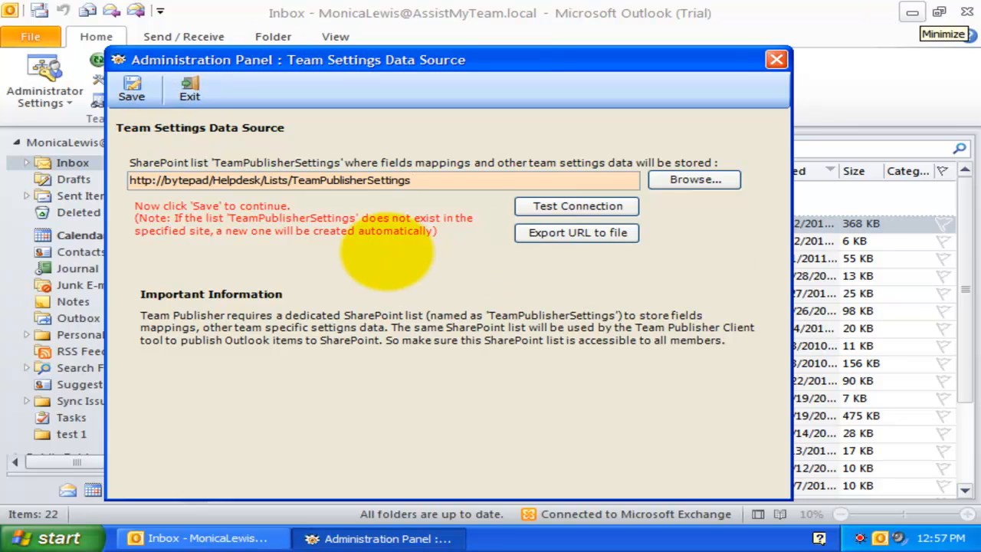
pyautogui.click(329, 182)
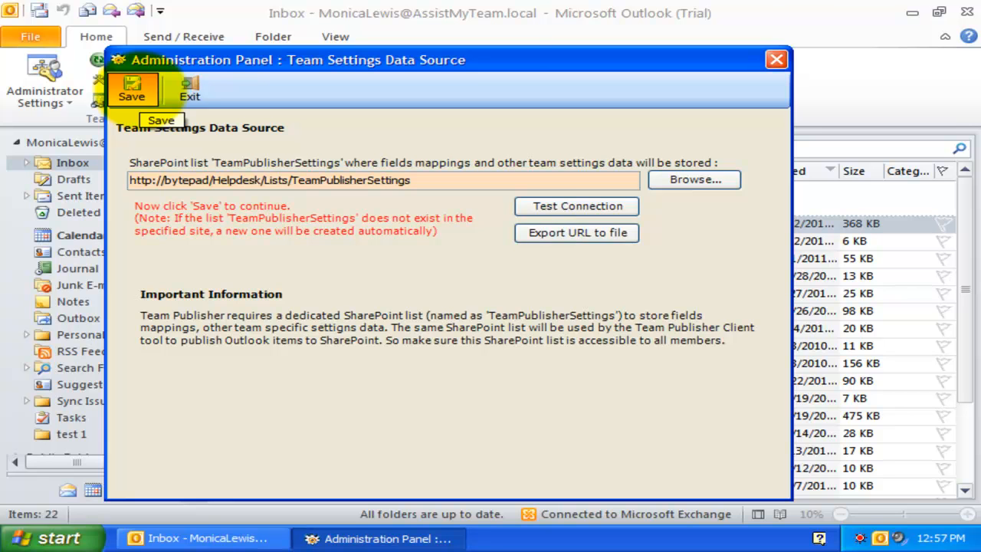
pyautogui.click(132, 88)
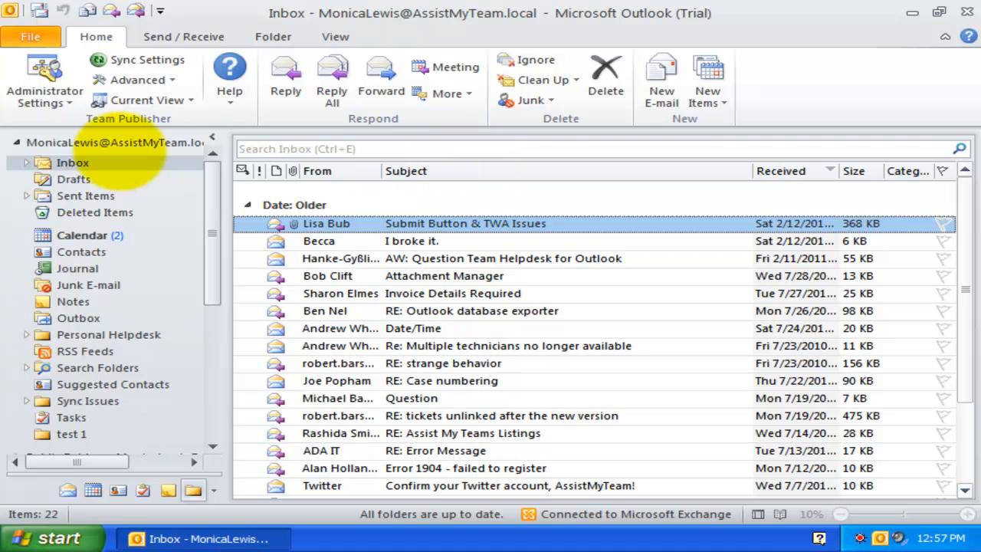
pyautogui.click(57, 99)
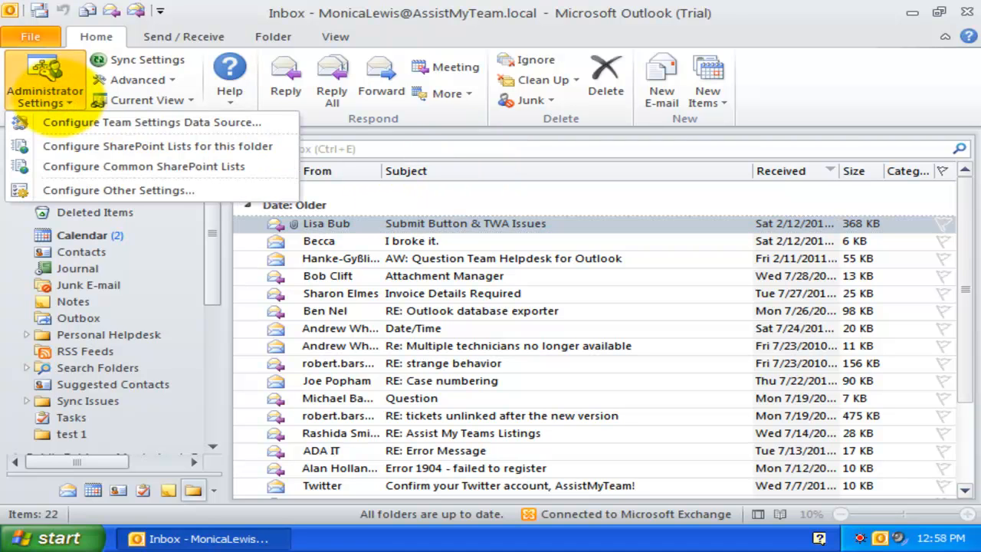
pyautogui.click(61, 98)
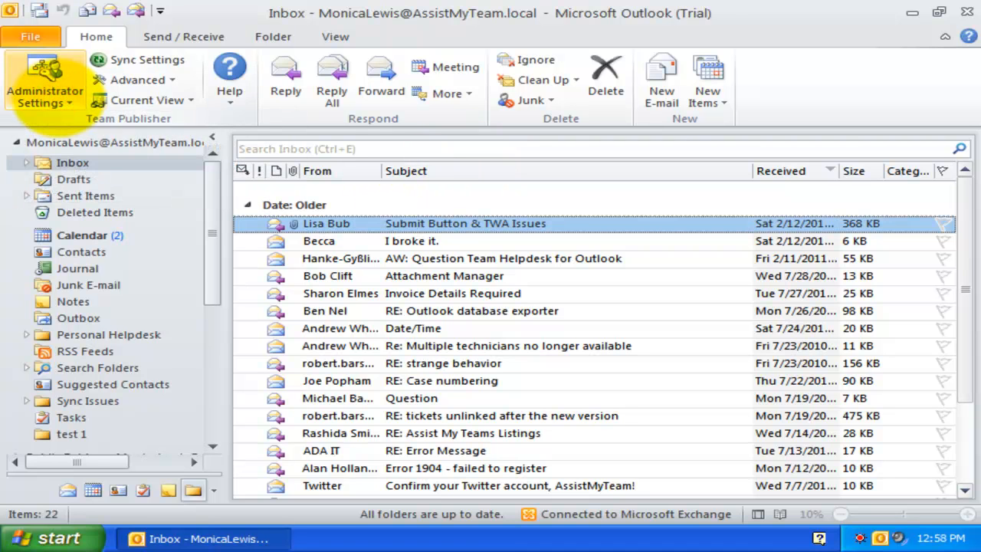
pyautogui.click(512, 433)
pyautogui.click(498, 352)
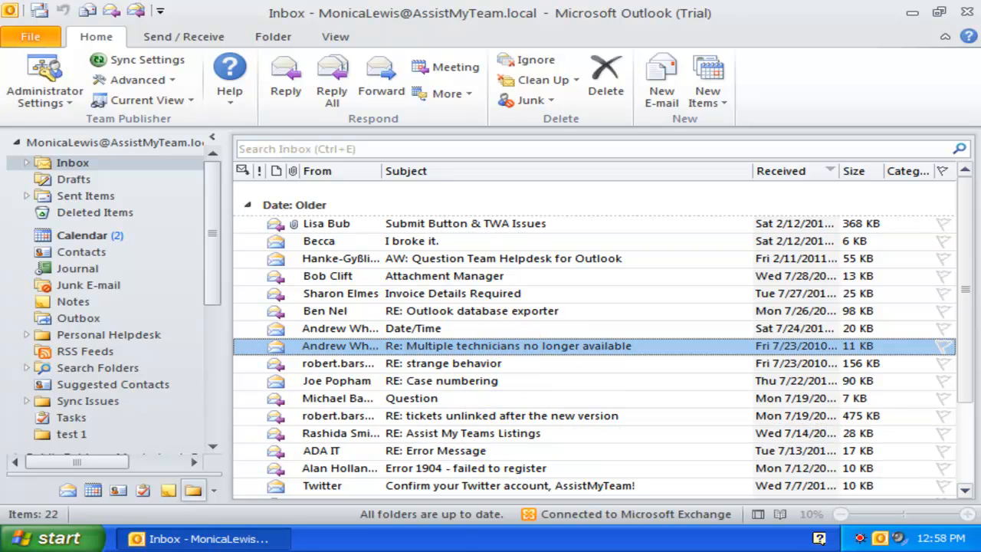
# Open the common SharePoint lists configuration and launch a new list mapping for the Mail item type.
pyautogui.click(45, 90)
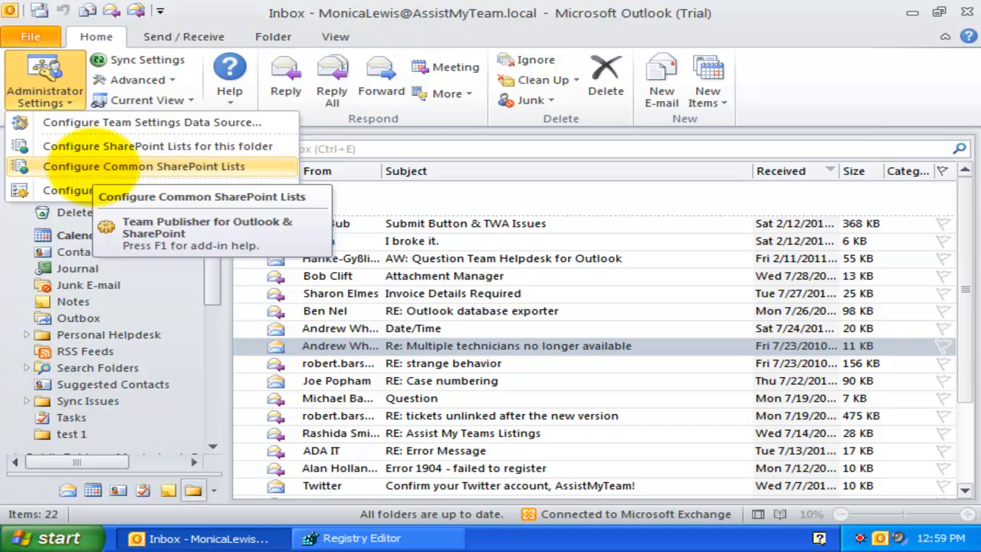
pyautogui.click(46, 165)
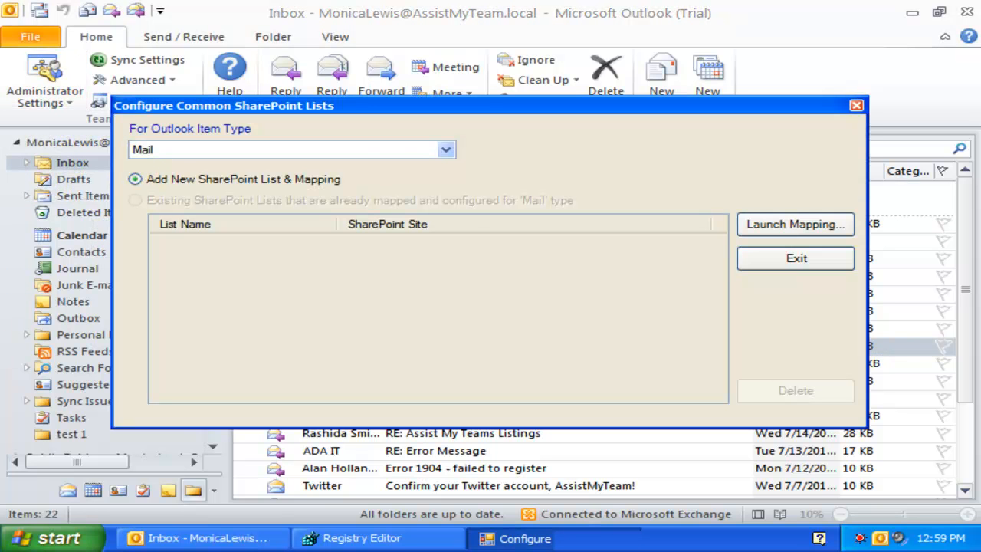
pyautogui.click(446, 150)
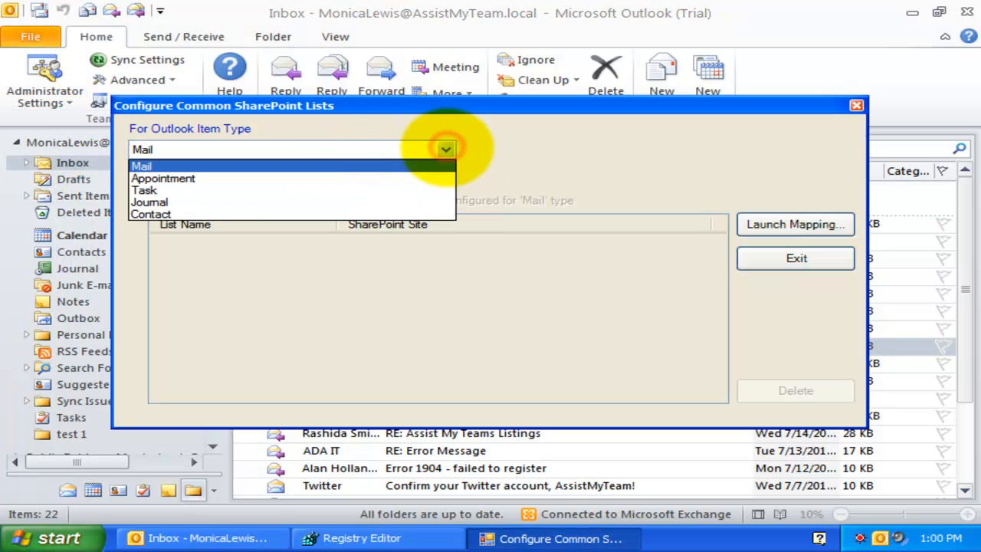
pyautogui.click(153, 167)
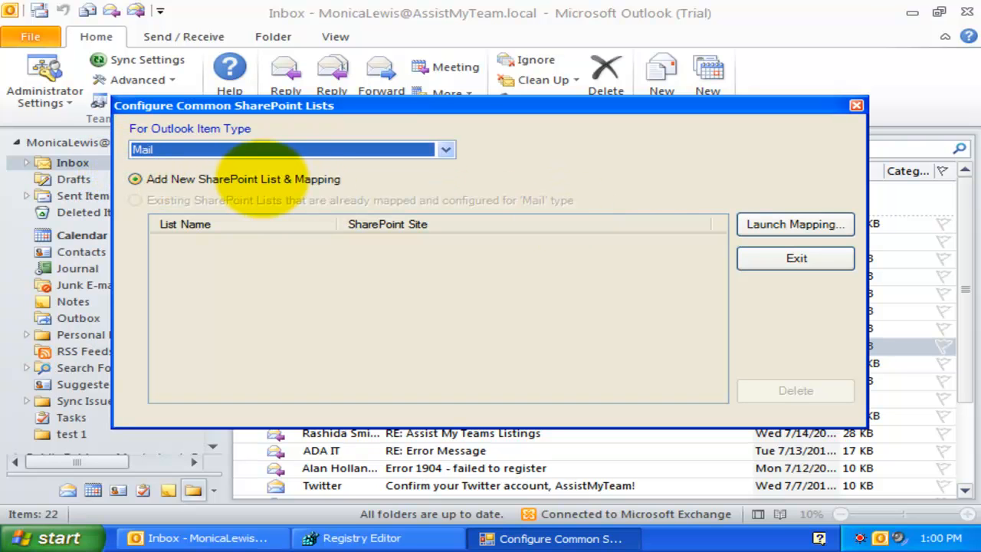
pyautogui.click(256, 175)
pyautogui.click(796, 224)
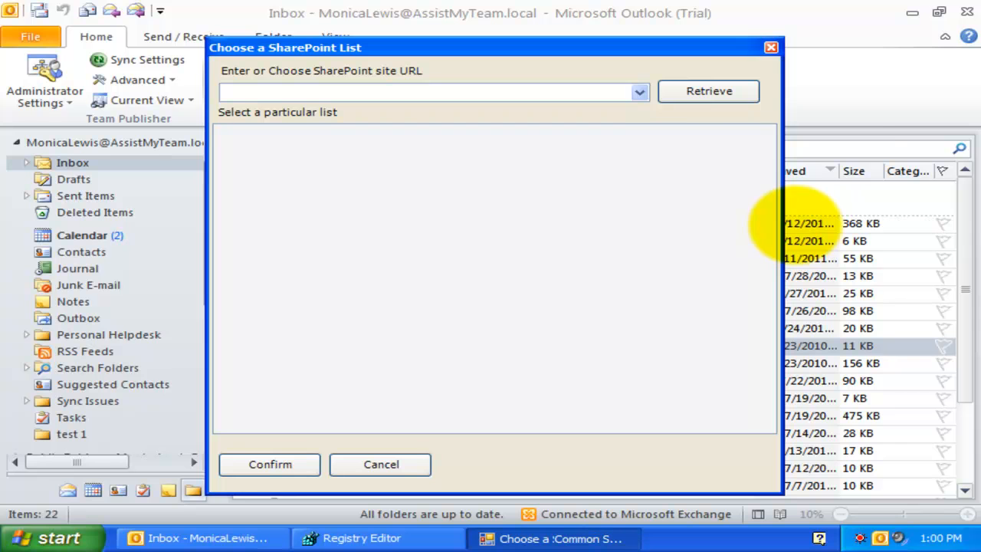
pyautogui.click(638, 91)
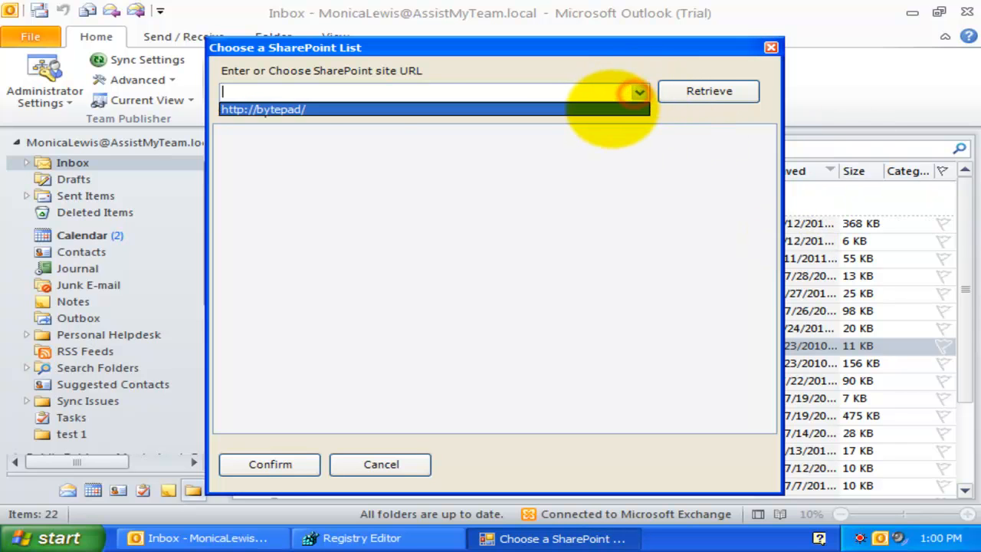
pyautogui.click(620, 108)
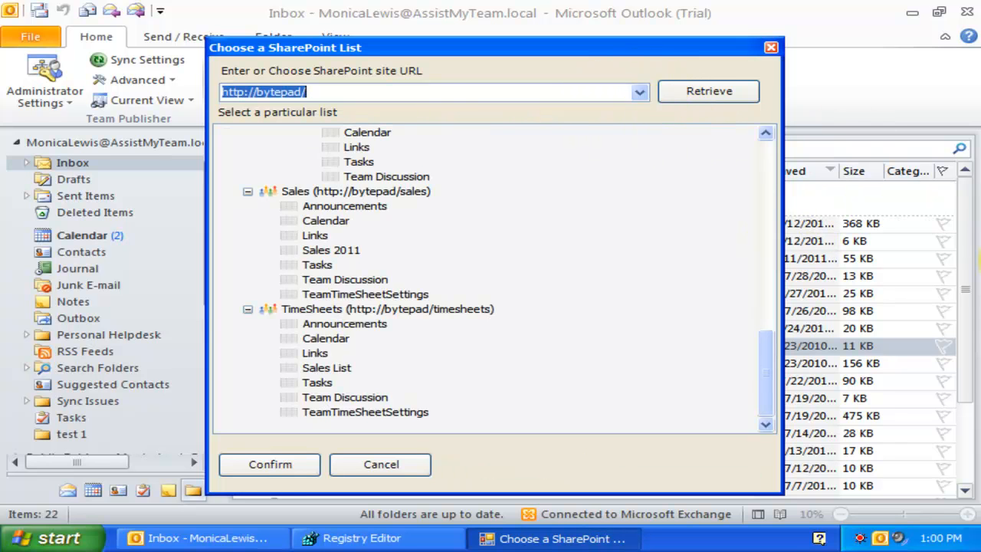
pyautogui.moveTo(765, 346); pyautogui.dragTo(760, 157)
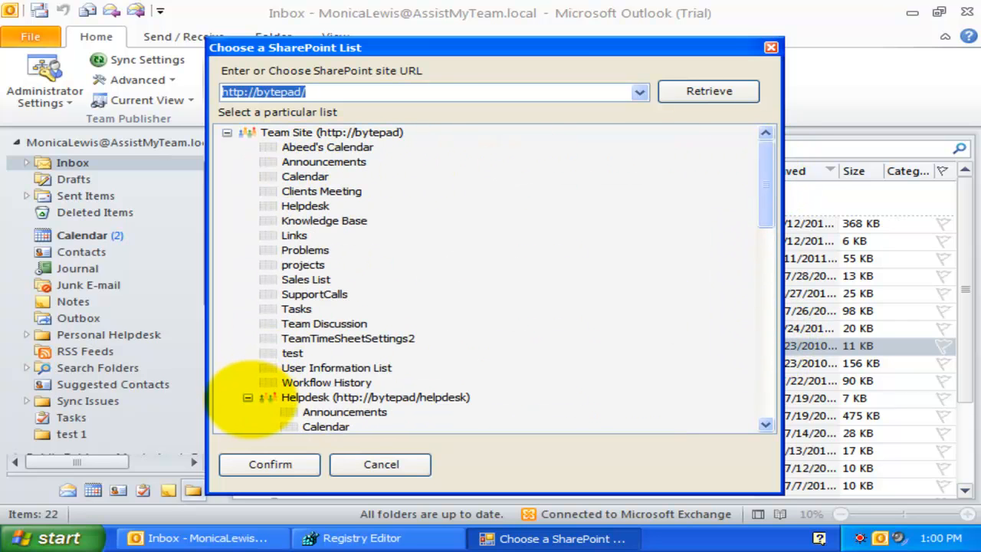
pyautogui.click(247, 397)
pyautogui.moveTo(759, 245); pyautogui.dragTo(266, 248)
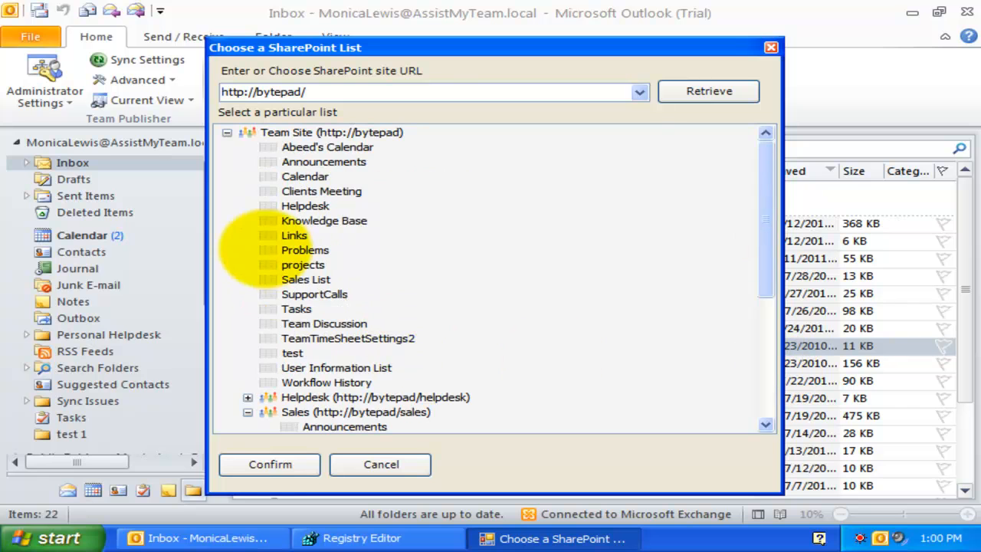
pyautogui.moveTo(769, 220); pyautogui.dragTo(751, 348)
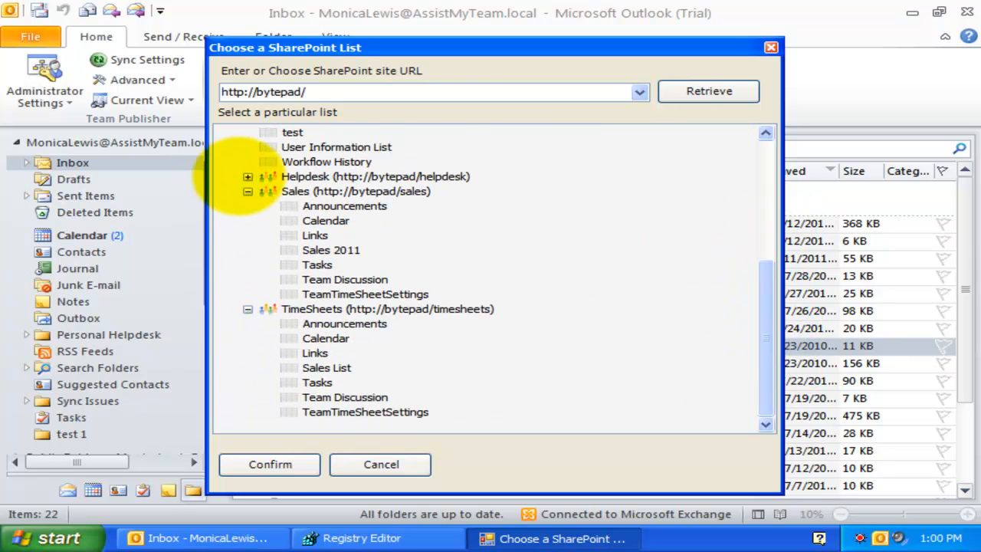
pyautogui.click(247, 176)
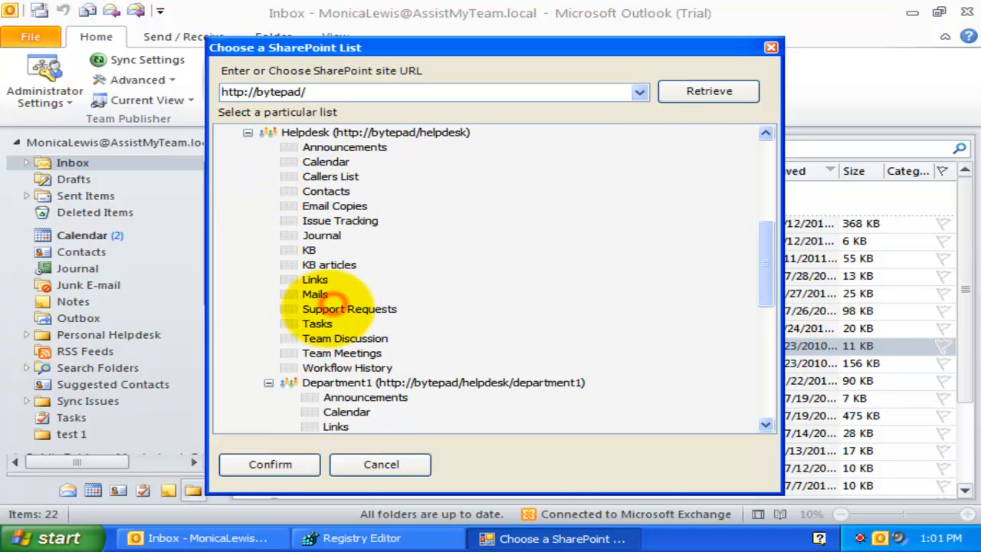
pyautogui.click(338, 309)
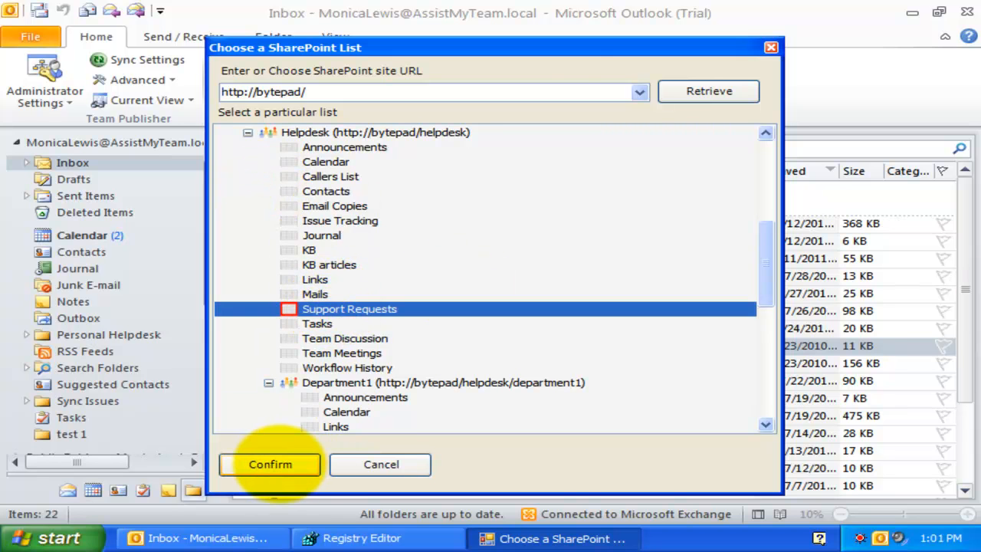
pyautogui.click(269, 463)
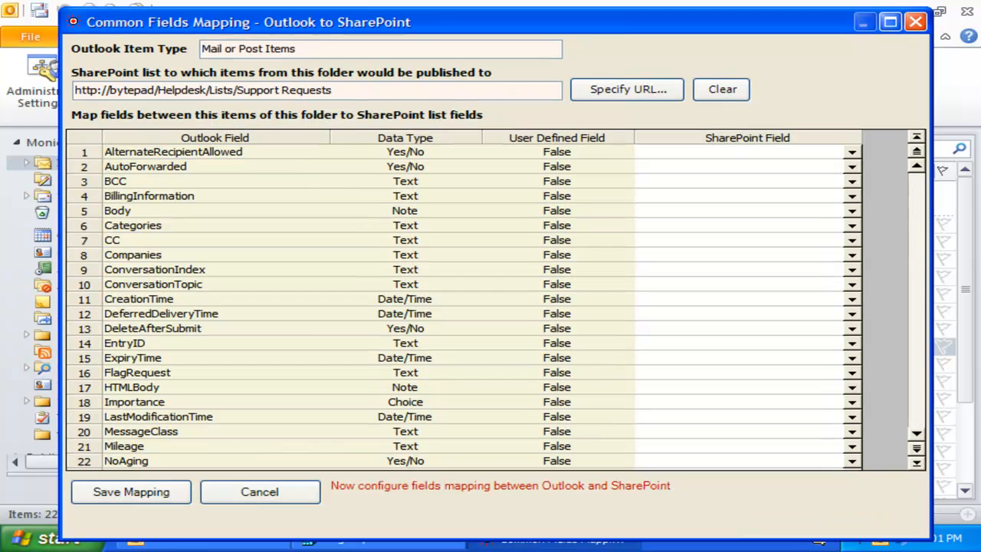
# Check which SharePoint fields are offered for mapping the Body and Companies Outlook fields.
pyautogui.click(307, 210)
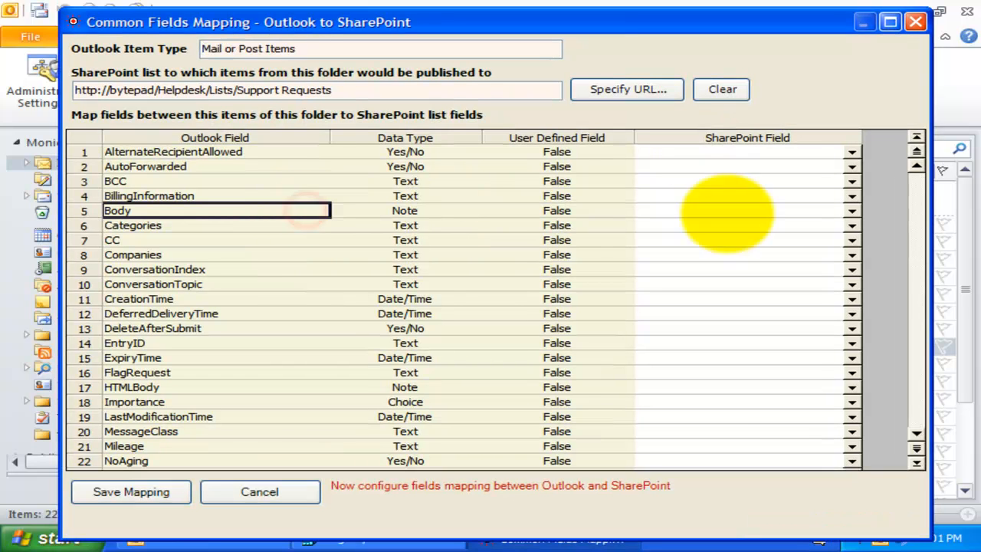
pyautogui.click(851, 209)
pyautogui.click(851, 210)
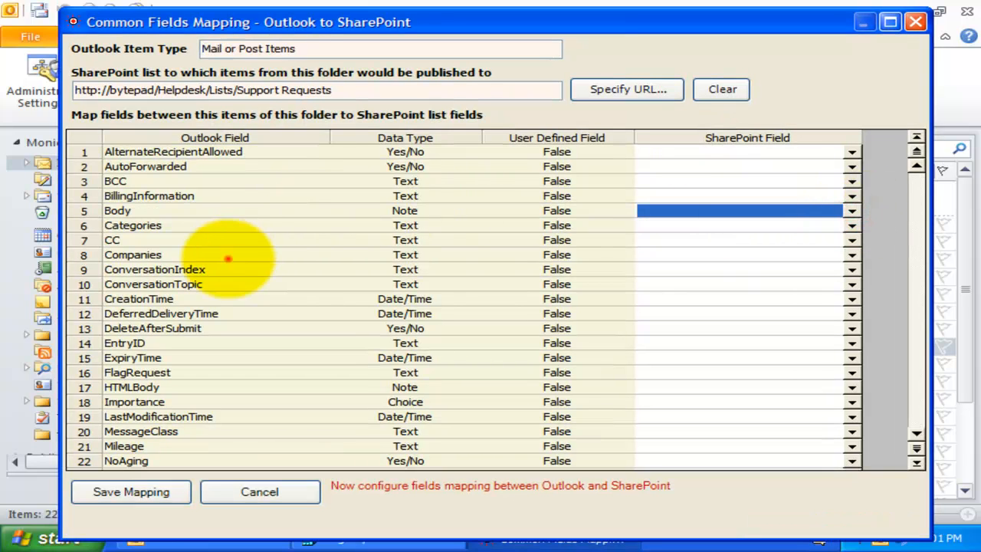
pyautogui.click(229, 255)
pyautogui.click(851, 254)
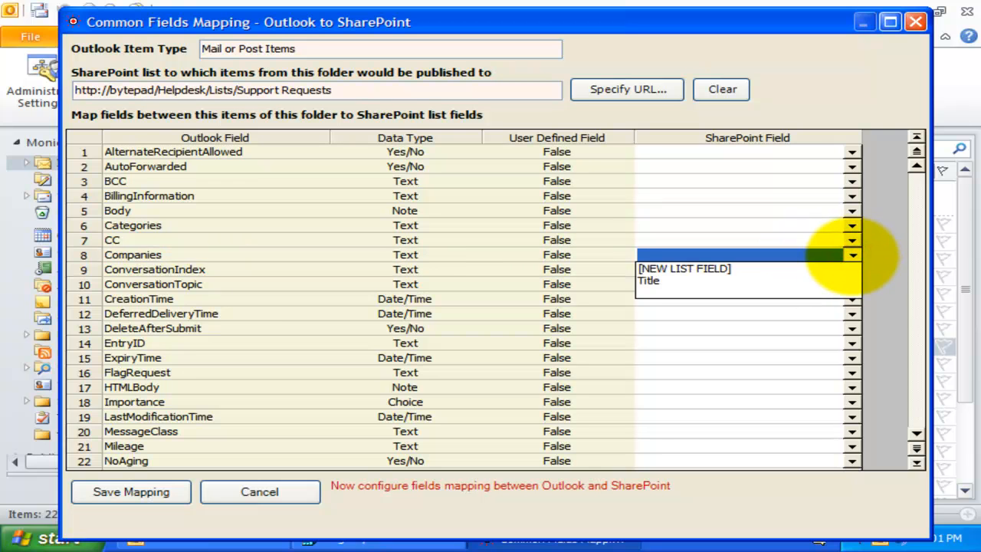
pyautogui.click(851, 254)
# Review the Outlook mail fields and their data types throughout the field mapping table.
pyautogui.scroll(-8, 493, 449)
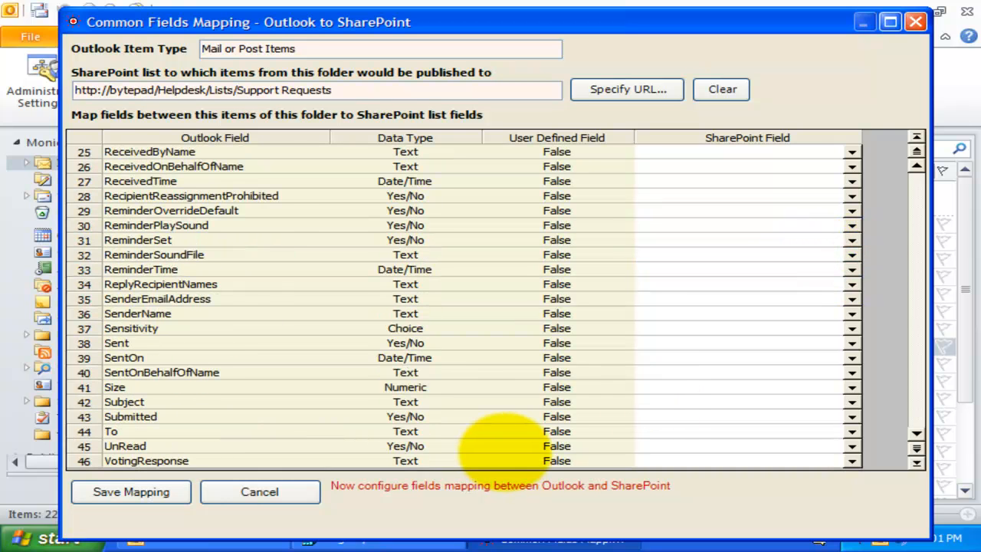
pyautogui.moveTo(193, 402); pyautogui.dragTo(728, 400)
pyautogui.click(406, 358)
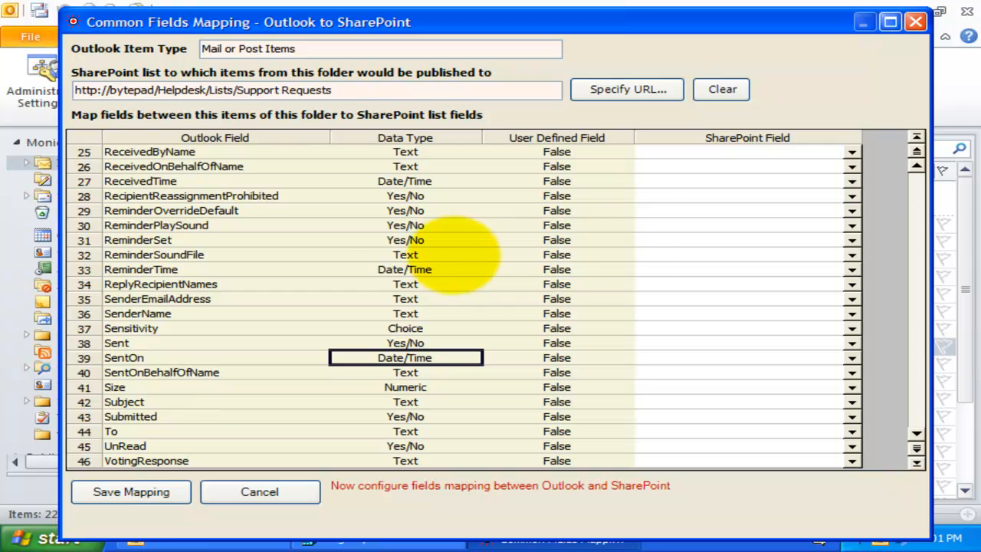
pyautogui.click(415, 266)
pyautogui.scroll(8, 383, 276)
pyautogui.click(215, 151)
pyautogui.moveTo(214, 151); pyautogui.dragTo(196, 432)
pyautogui.scroll(-4, 197, 434)
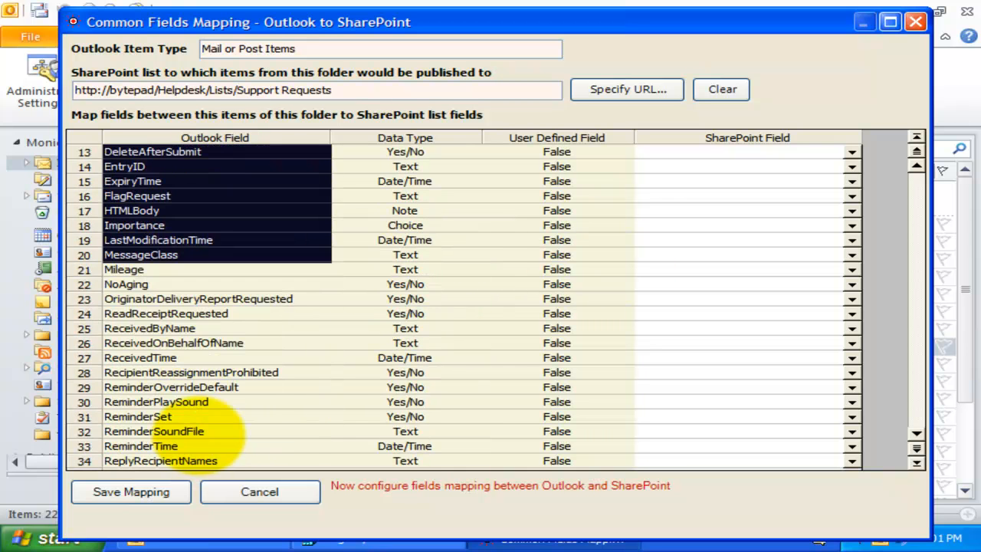
pyautogui.click(197, 431)
pyautogui.moveTo(405, 152); pyautogui.dragTo(413, 403)
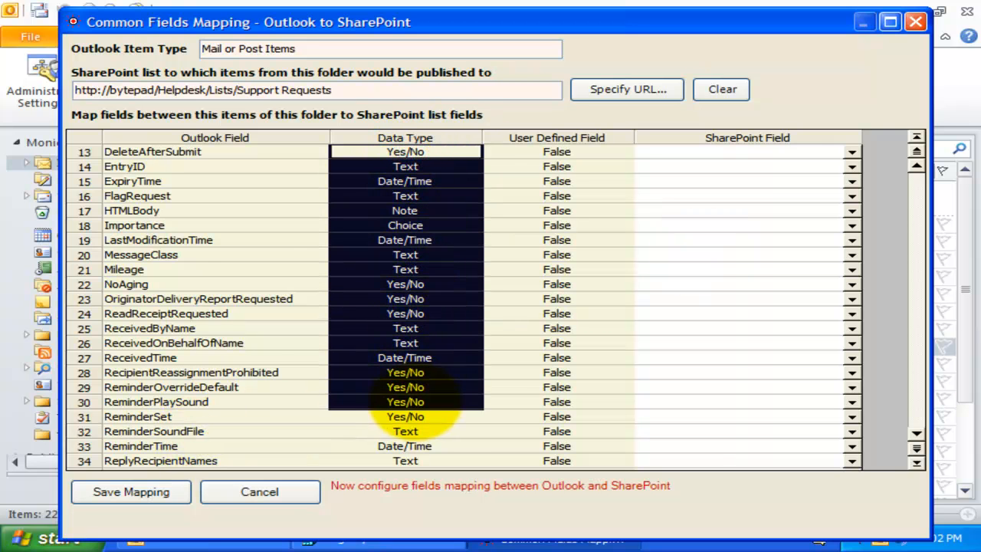
# Review the Data Type and User Defined Field values of the mail fields throughout the mapping table.
pyautogui.scroll(-4, 406, 394)
pyautogui.click(336, 355)
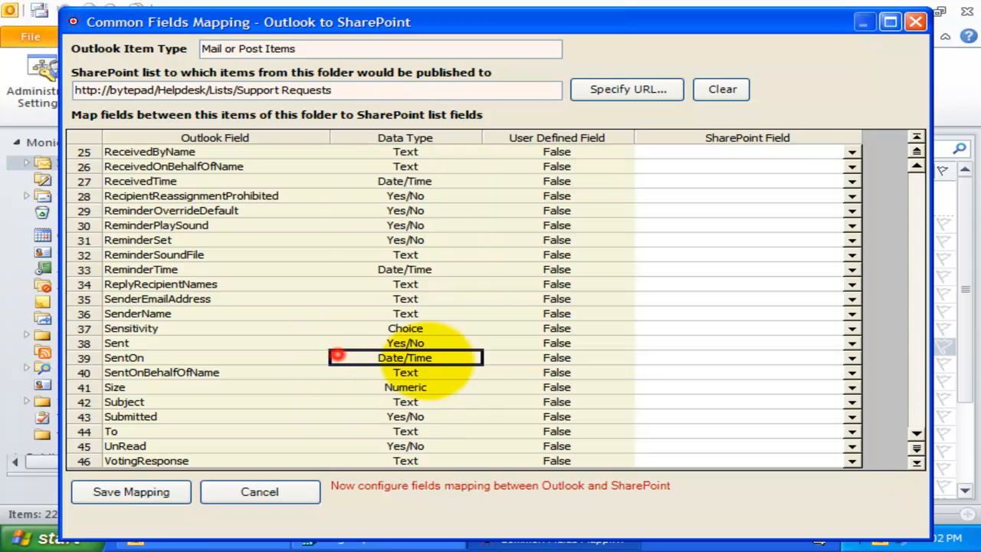
pyautogui.moveTo(590, 177); pyautogui.dragTo(612, 374)
pyautogui.scroll(7, 586, 357)
pyautogui.scroll(1, 586, 356)
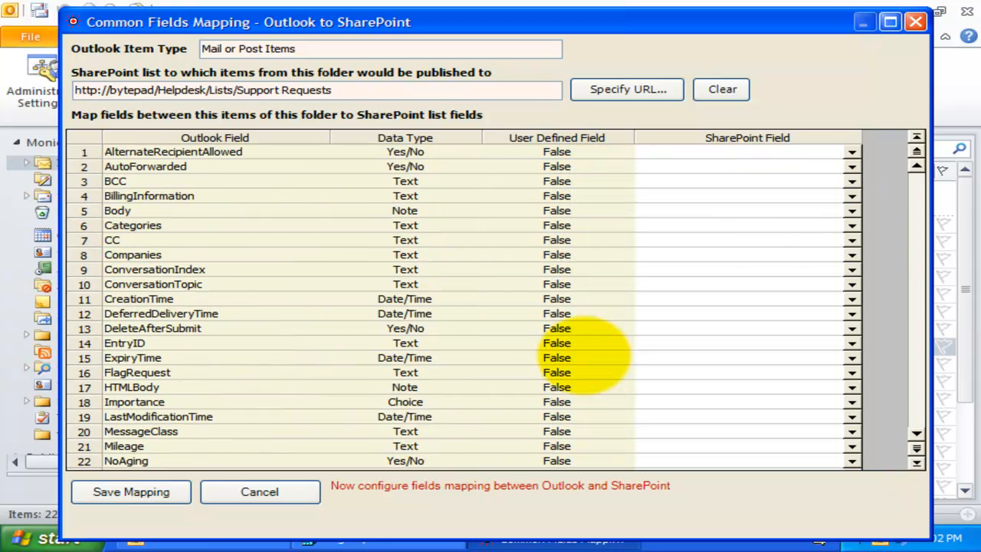
pyautogui.click(573, 296)
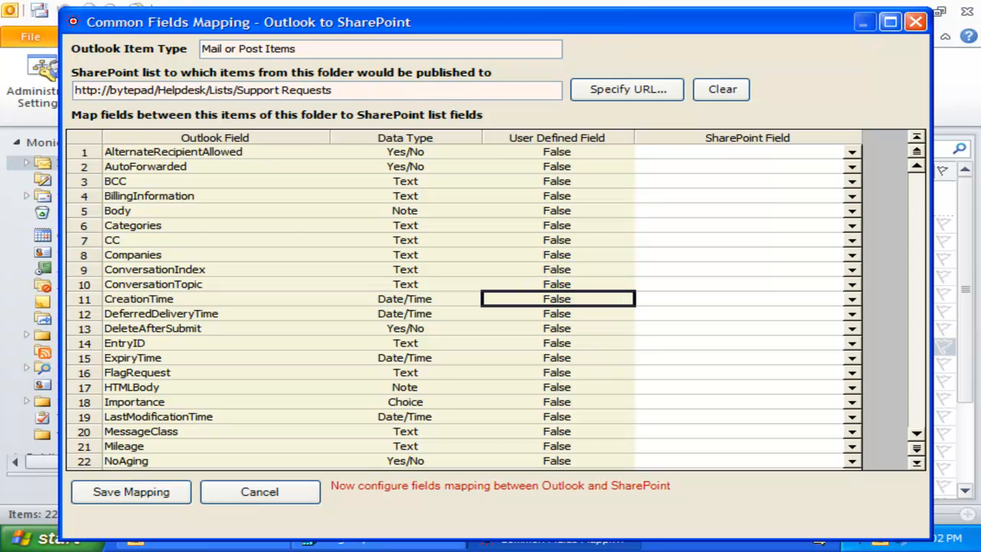
pyautogui.scroll(-8, 387, 372)
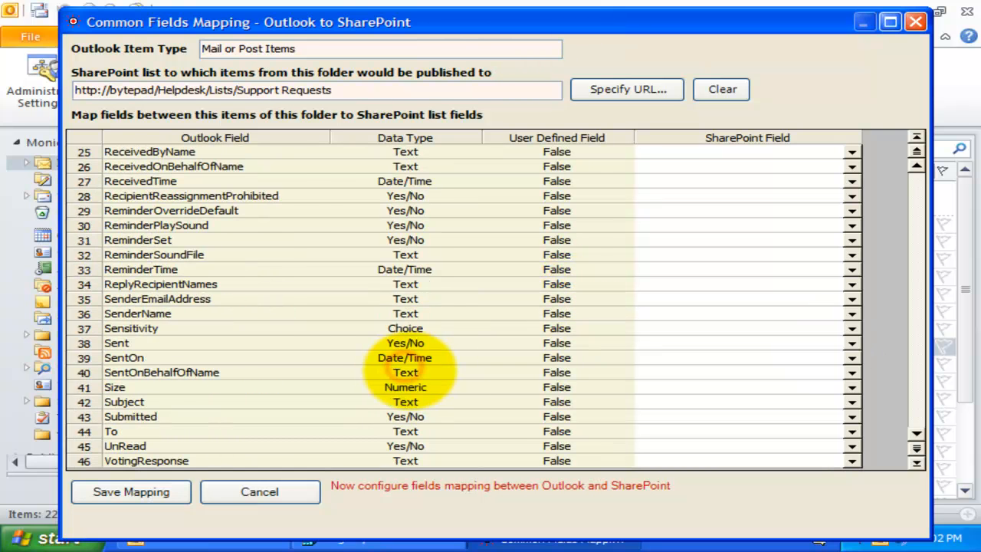
# Map the Outlook Subject field to the SharePoint Title field.
pyautogui.click(253, 401)
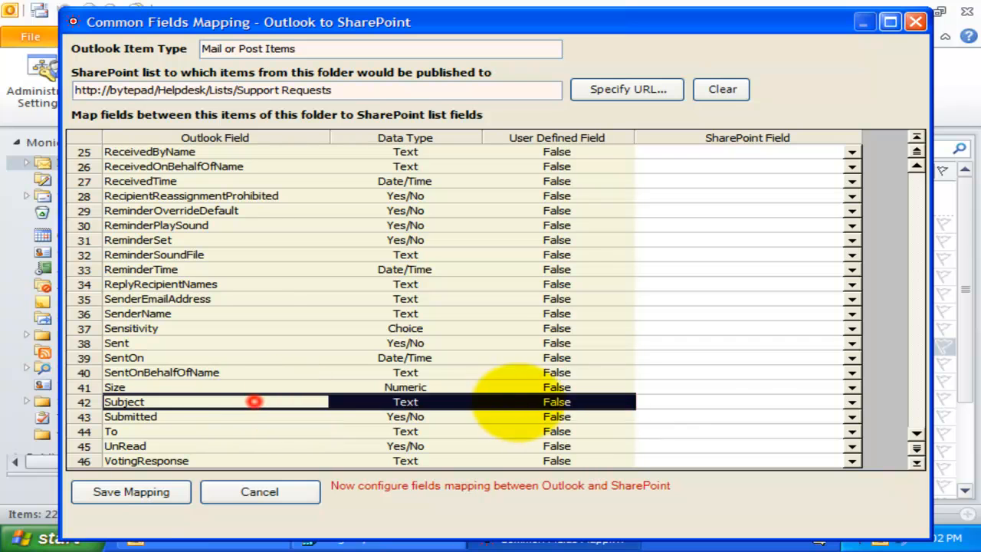
pyautogui.click(852, 401)
pyautogui.click(852, 402)
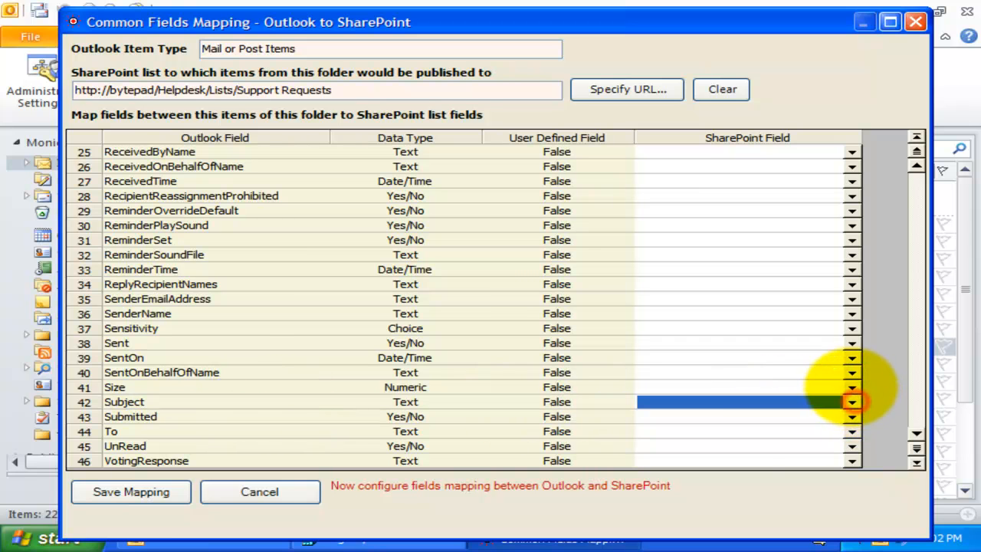
pyautogui.click(852, 387)
pyautogui.click(852, 387)
pyautogui.click(852, 402)
pyautogui.click(852, 401)
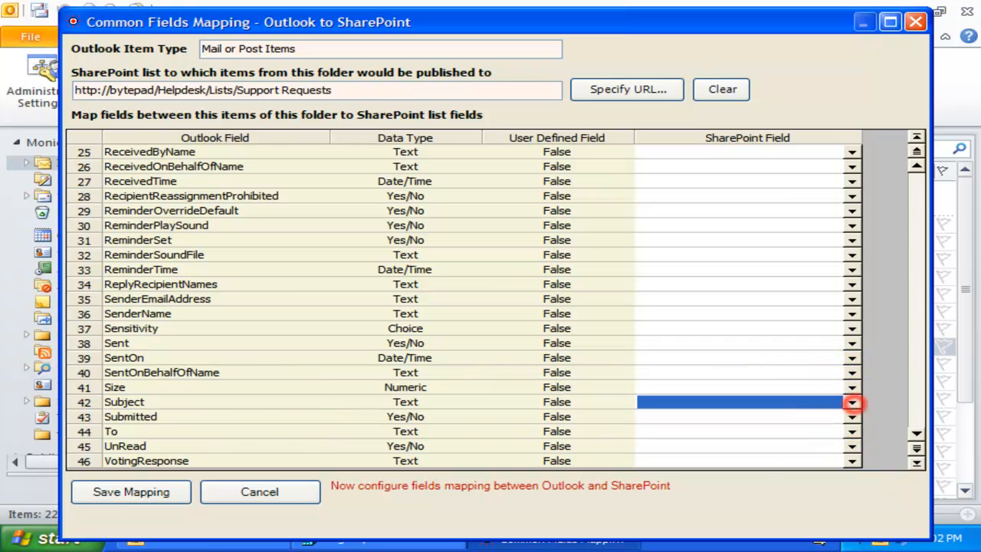
pyautogui.click(278, 399)
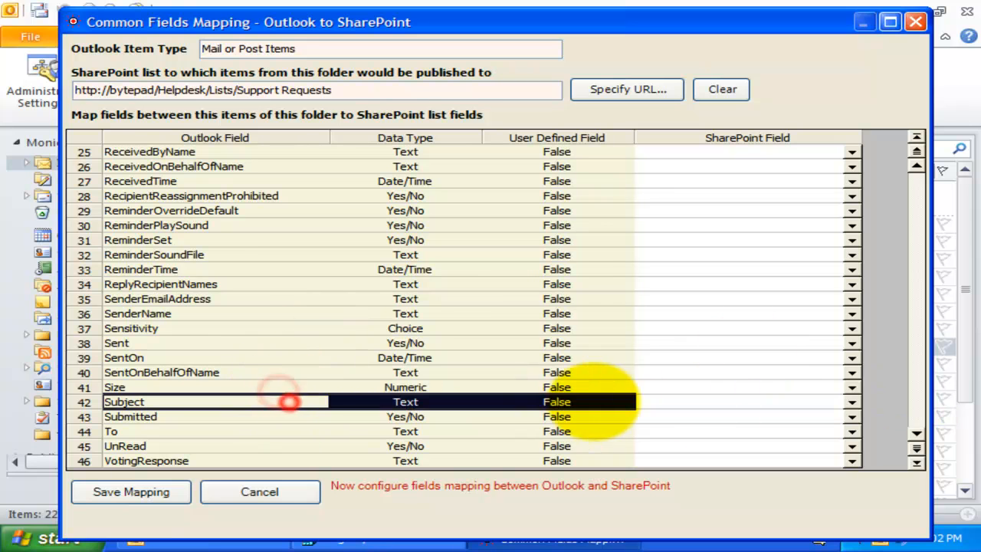
pyautogui.click(852, 401)
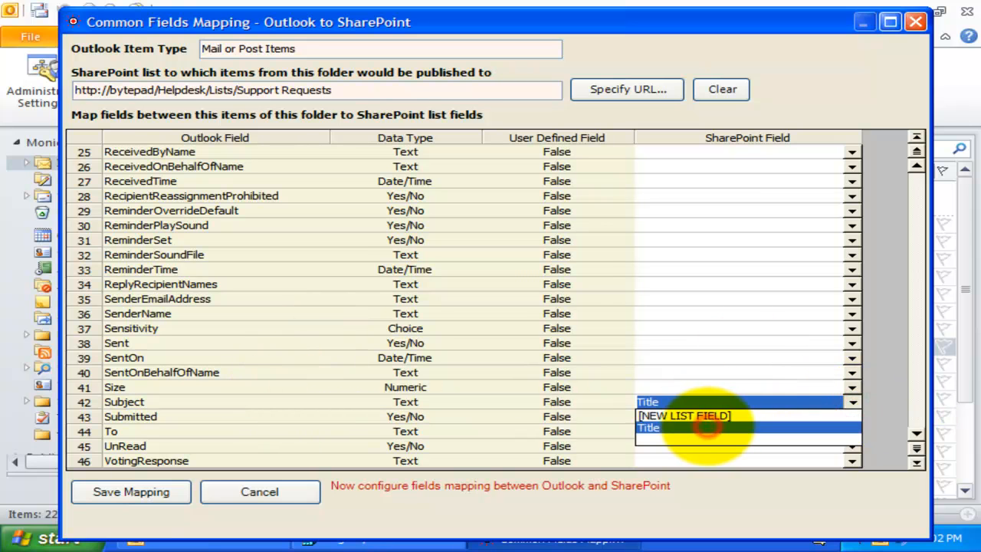
pyautogui.click(703, 429)
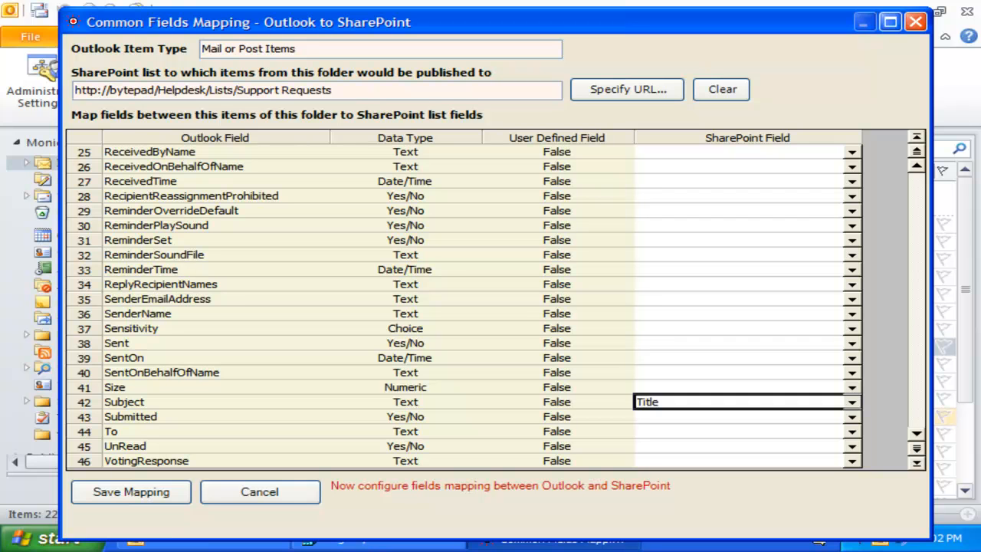
pyautogui.click(851, 402)
pyautogui.click(852, 402)
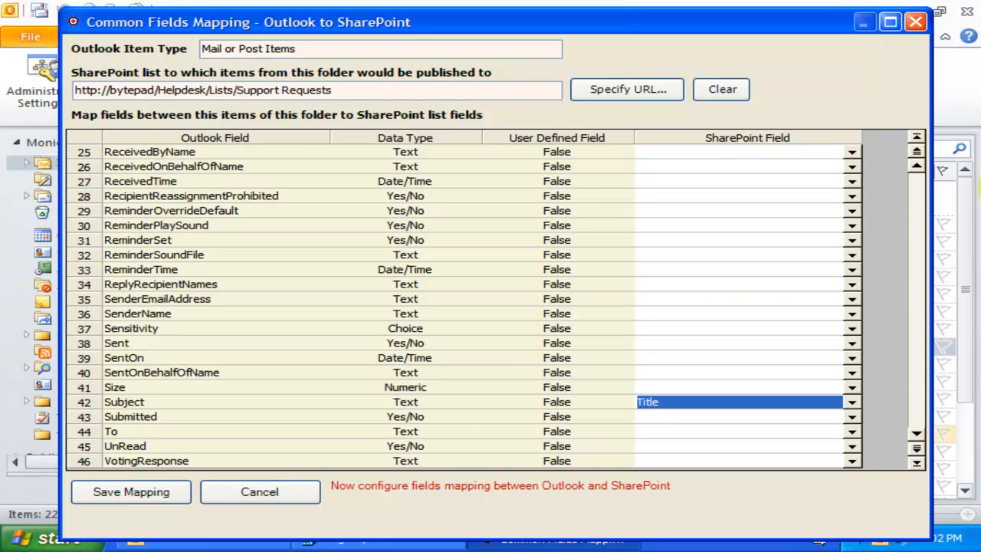
pyautogui.click(307, 404)
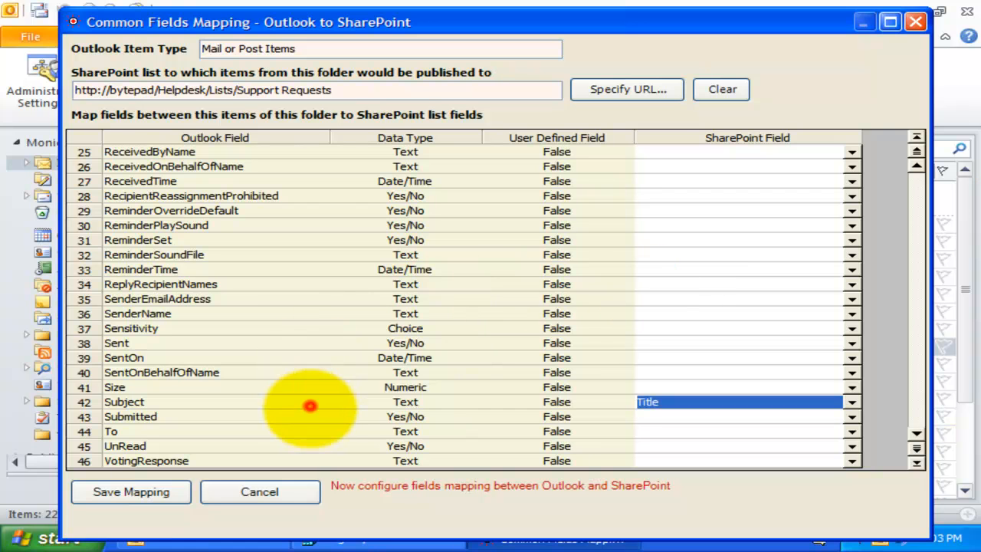
pyautogui.click(295, 405)
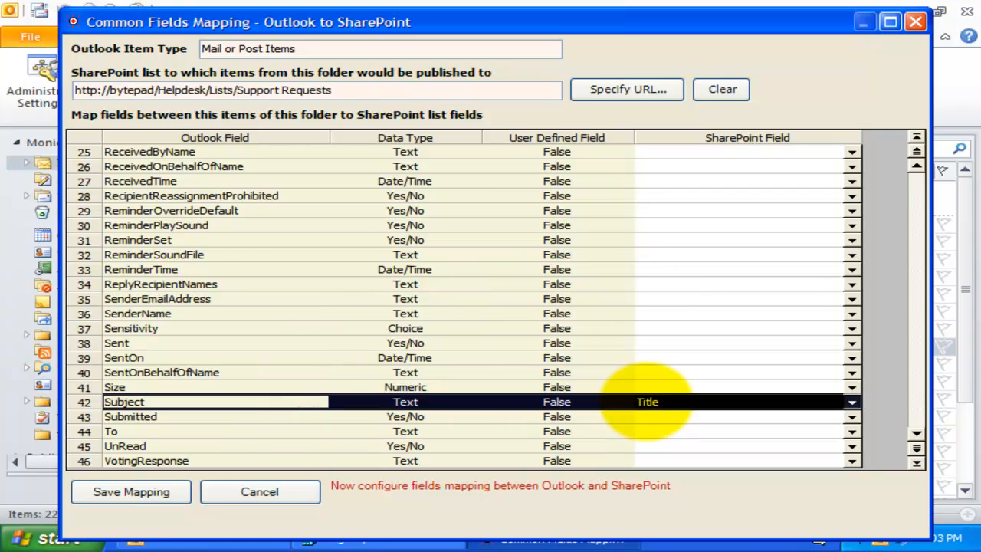
# Map the Outlook SenderName field to a new SharePoint list field named Sender Name.
pyautogui.scroll(1, 645, 400)
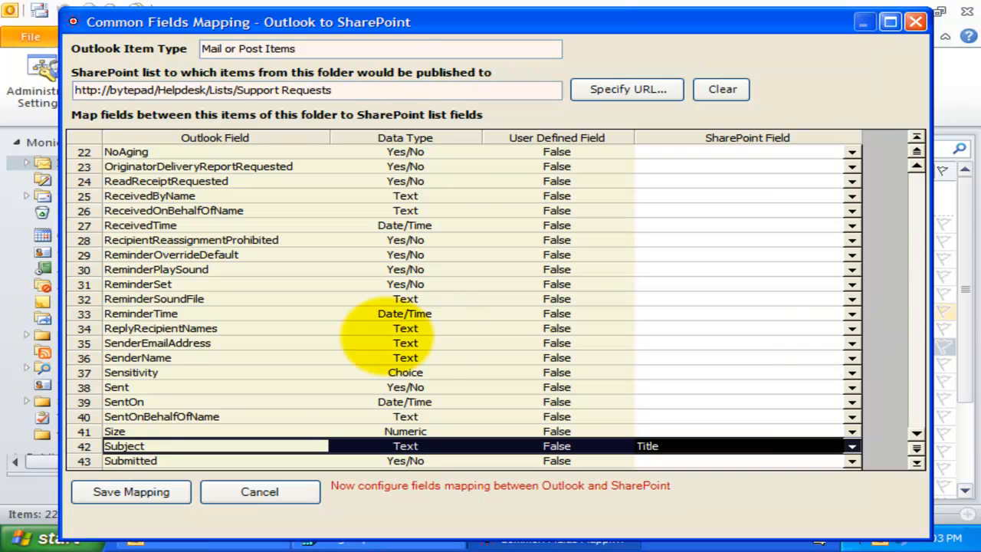
pyautogui.click(272, 354)
pyautogui.click(851, 357)
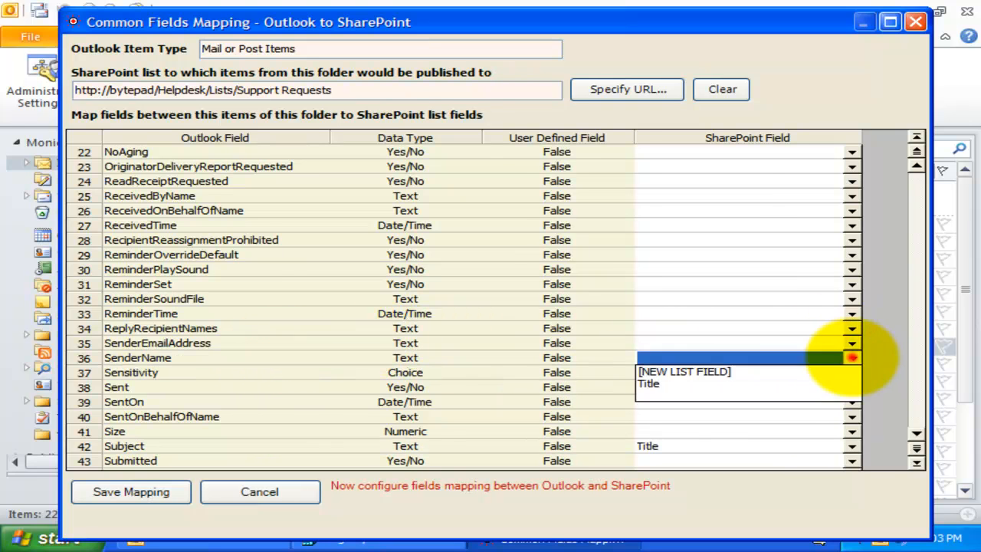
pyautogui.click(734, 368)
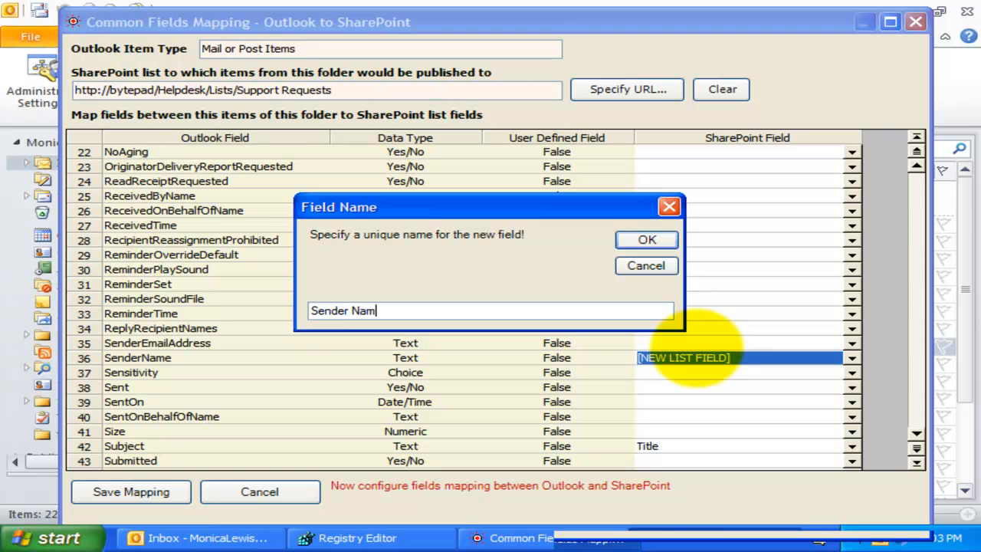
pyautogui.click(647, 240)
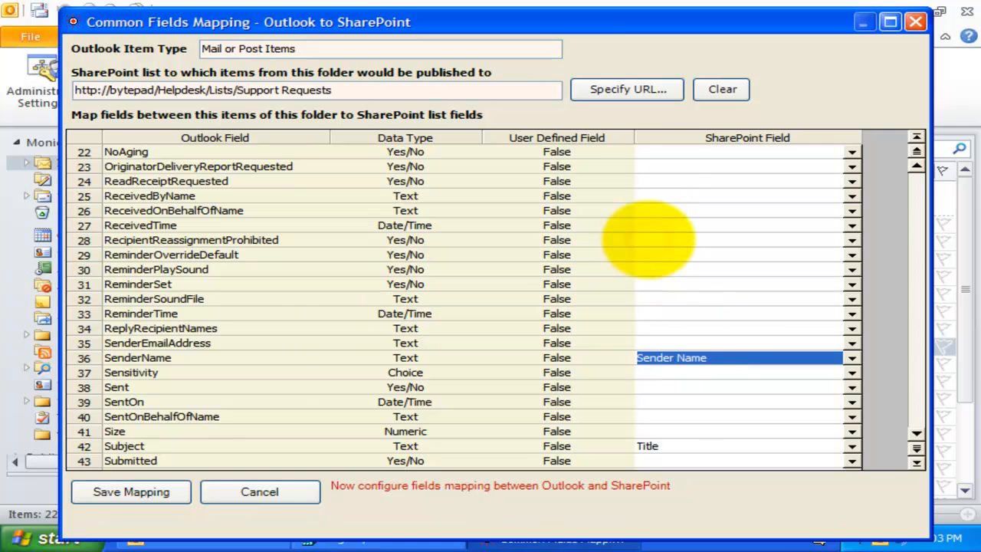
pyautogui.click(852, 357)
pyautogui.click(852, 357)
# Map the Outlook SenderEmailAddress field to a new SharePoint list field named Sender Email.
pyautogui.click(245, 342)
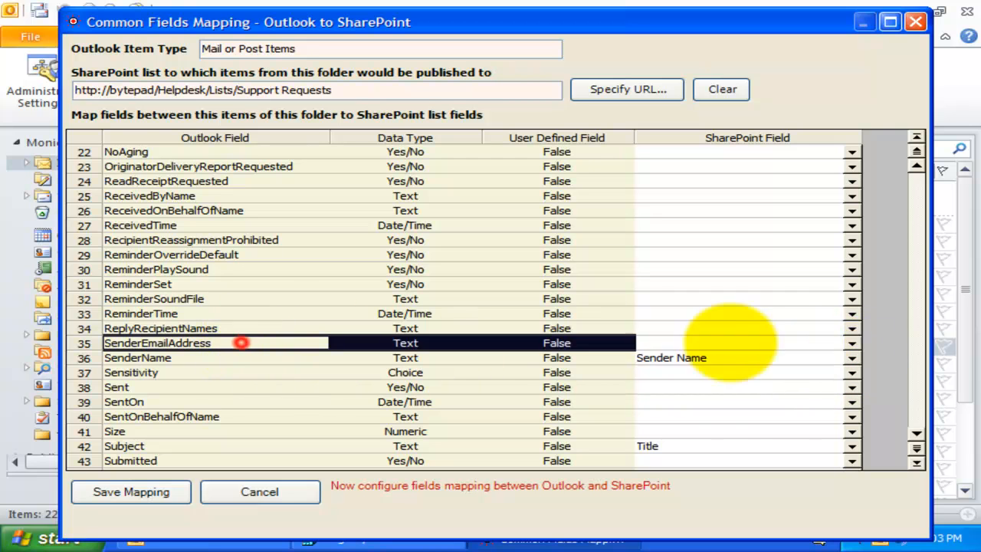
pyautogui.click(850, 343)
pyautogui.click(740, 356)
pyautogui.write('Sender Email')
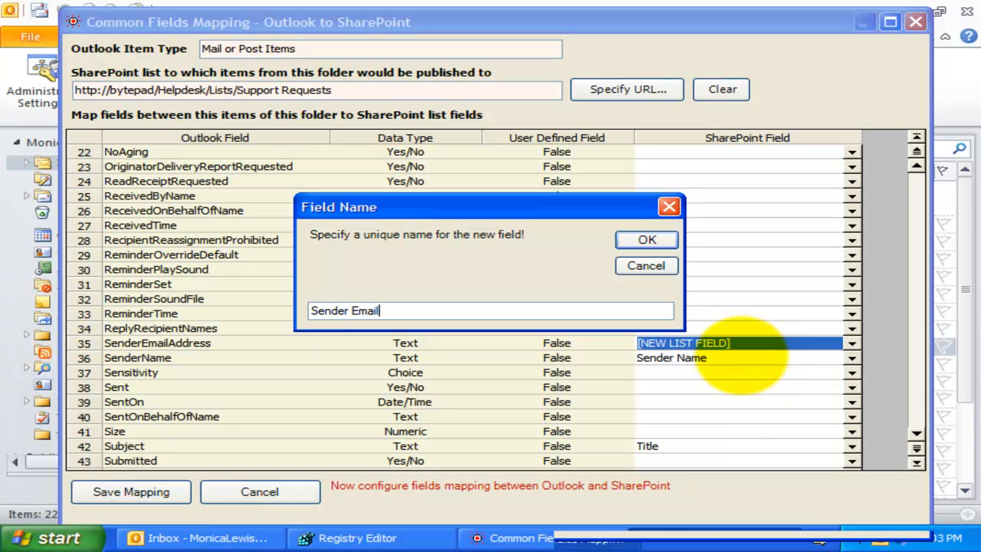
pyautogui.click(643, 239)
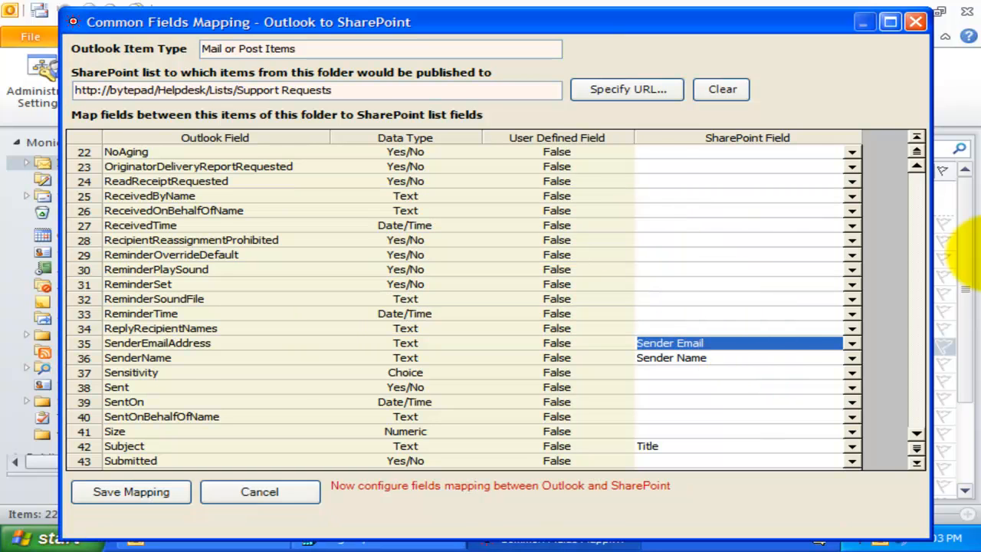
# Map the Outlook HTMLBody field to a new SharePoint list field named Description.
pyautogui.scroll(6, 352, 265)
pyautogui.click(176, 299)
pyautogui.click(186, 343)
pyautogui.click(851, 344)
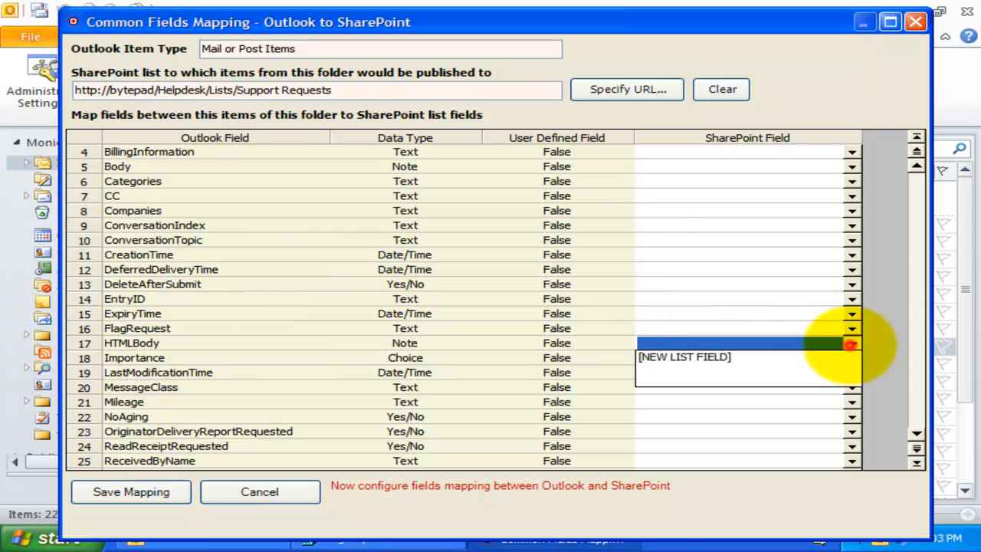
pyautogui.click(742, 357)
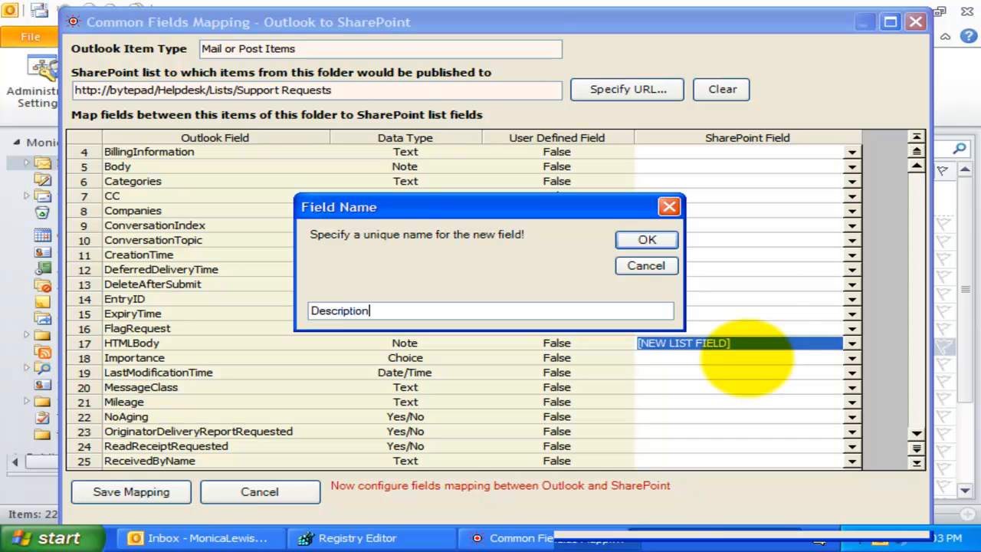
pyautogui.write('Description')
pyautogui.click(647, 239)
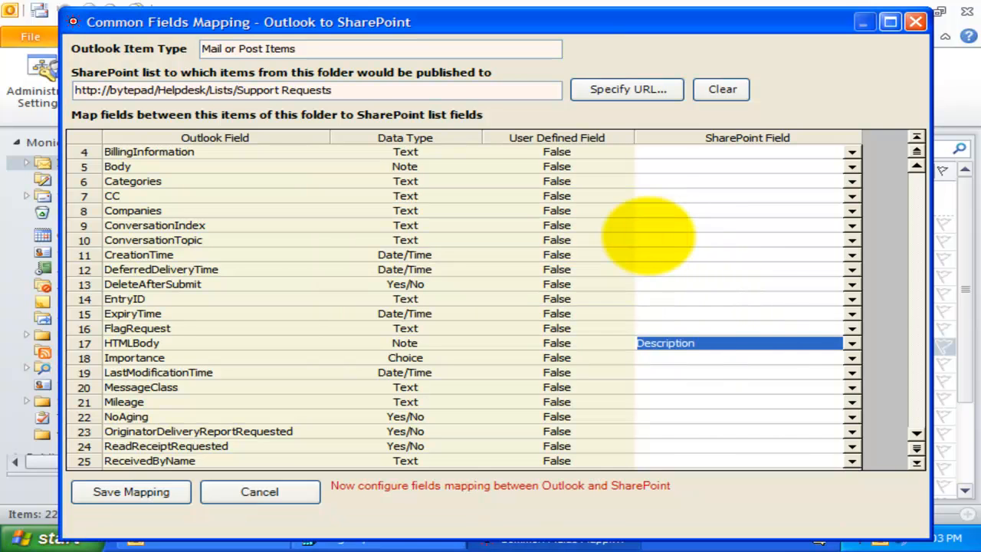
# Map the Outlook ReceivedTime field to a new SharePoint list field named Received Time and save the field mapping.
pyautogui.scroll(-7, 648, 235)
pyautogui.click(239, 182)
pyautogui.click(852, 181)
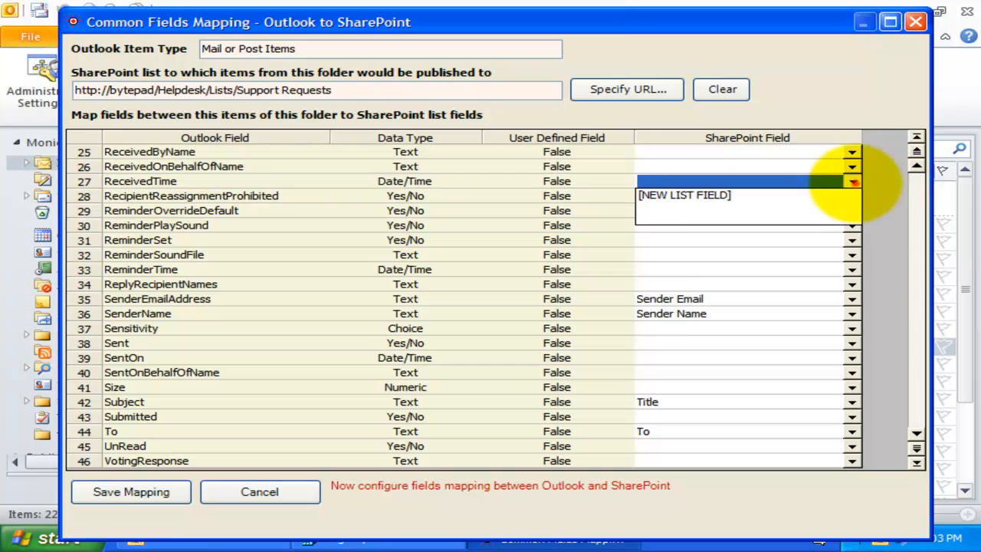
pyautogui.click(778, 196)
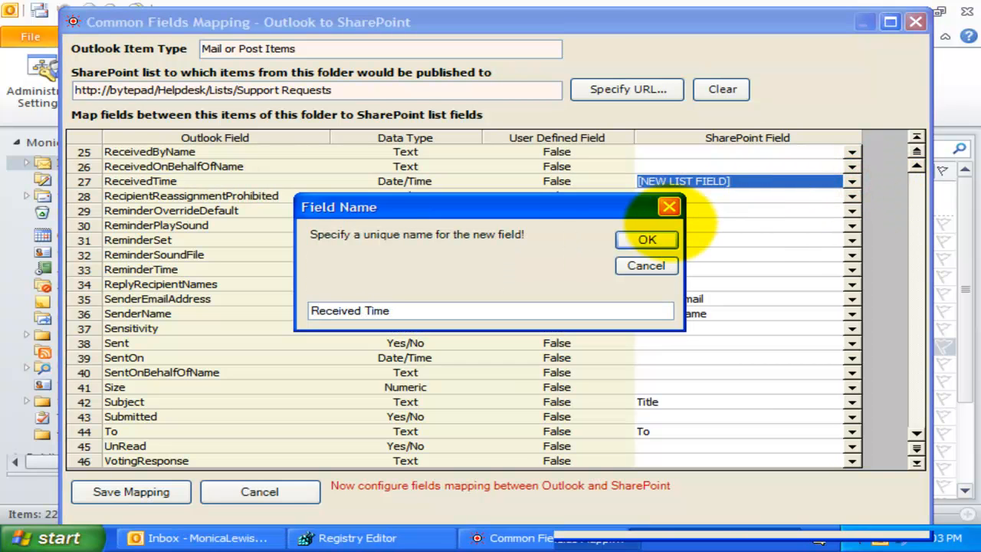
pyautogui.click(647, 239)
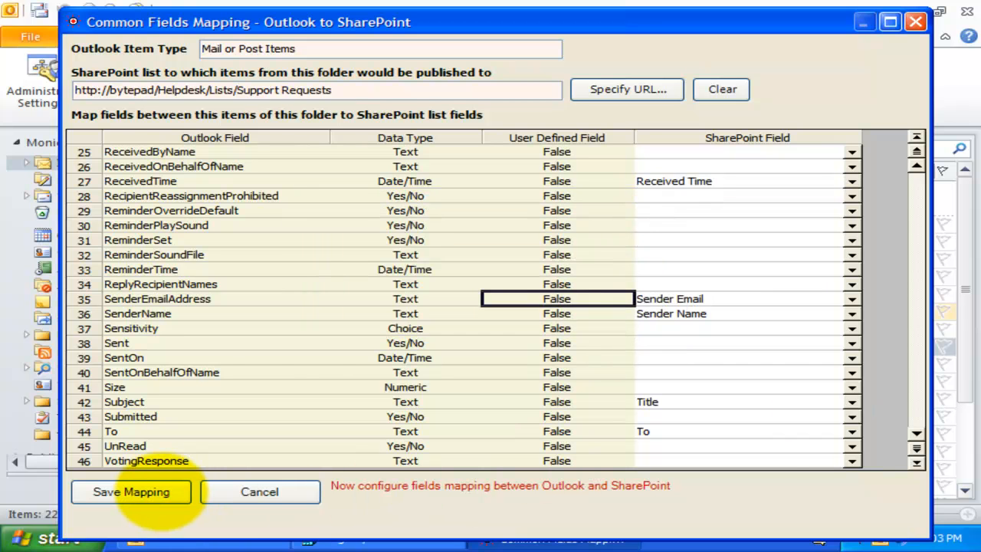
pyautogui.click(163, 492)
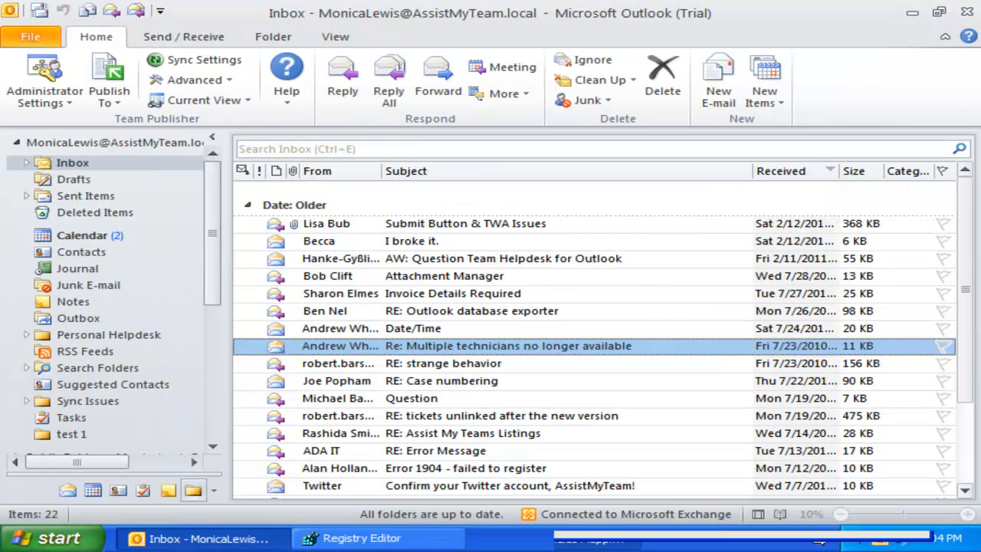
# Check which SharePoint lists Publish To offers for emails selected in the mailbox's Inbox.
pyautogui.click(108, 100)
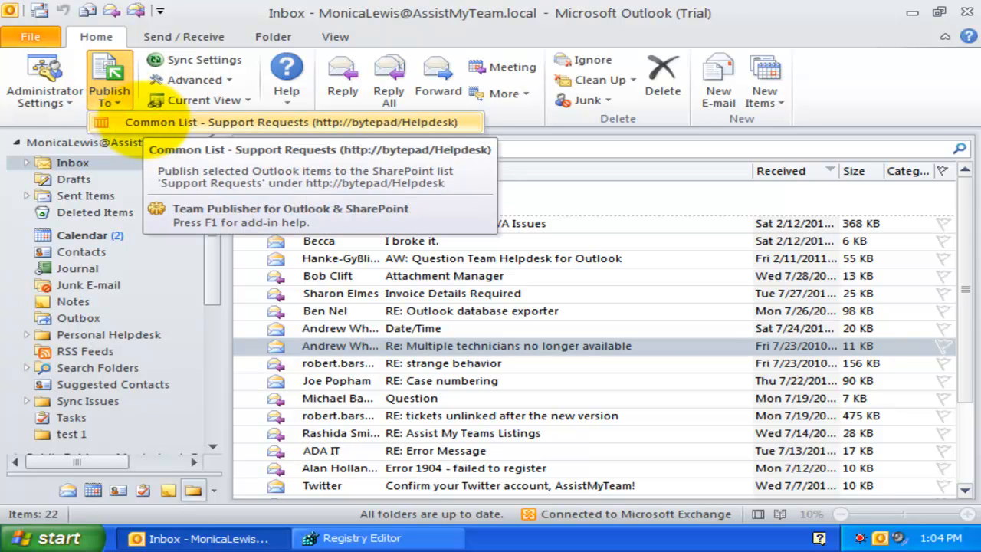
pyautogui.click(115, 123)
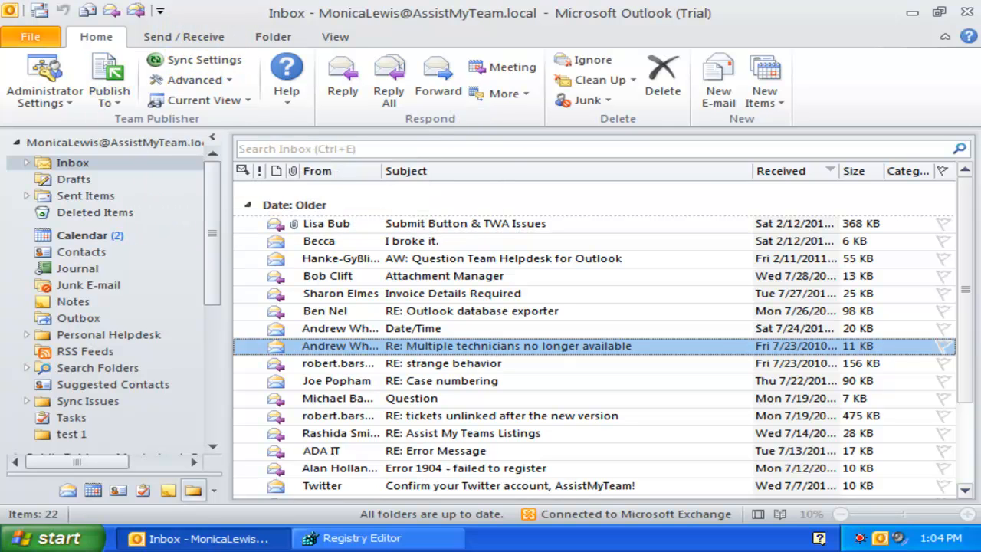
pyautogui.click(406, 296)
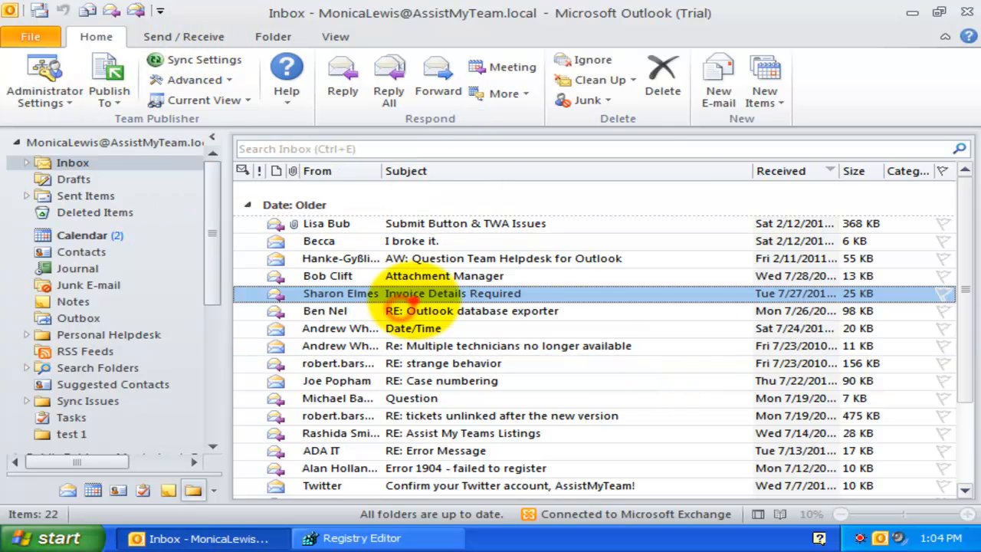
pyautogui.click(105, 77)
# Check the Publish To options for an email in the test 1 folder.
pyautogui.moveTo(216, 274); pyautogui.dragTo(218, 338)
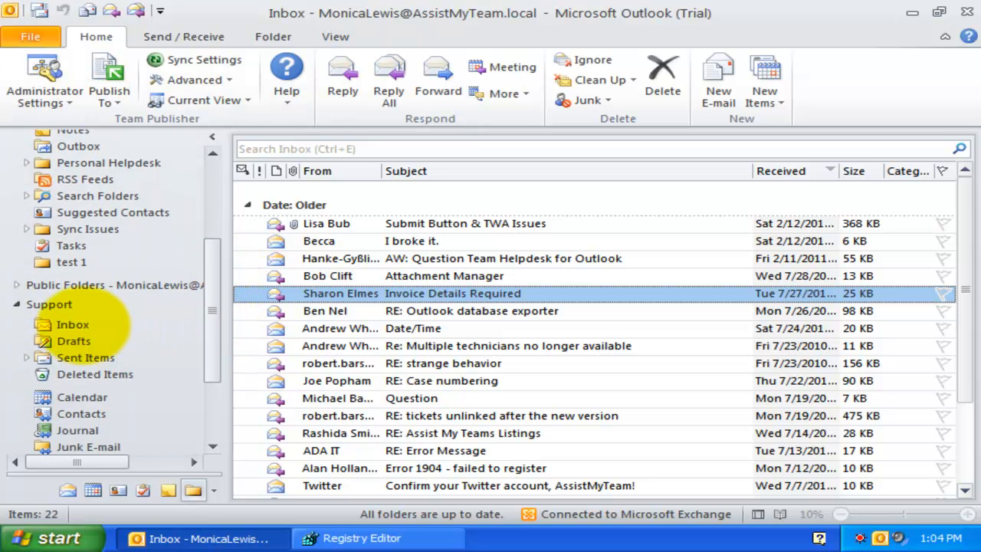
pyautogui.click(73, 262)
pyautogui.click(418, 361)
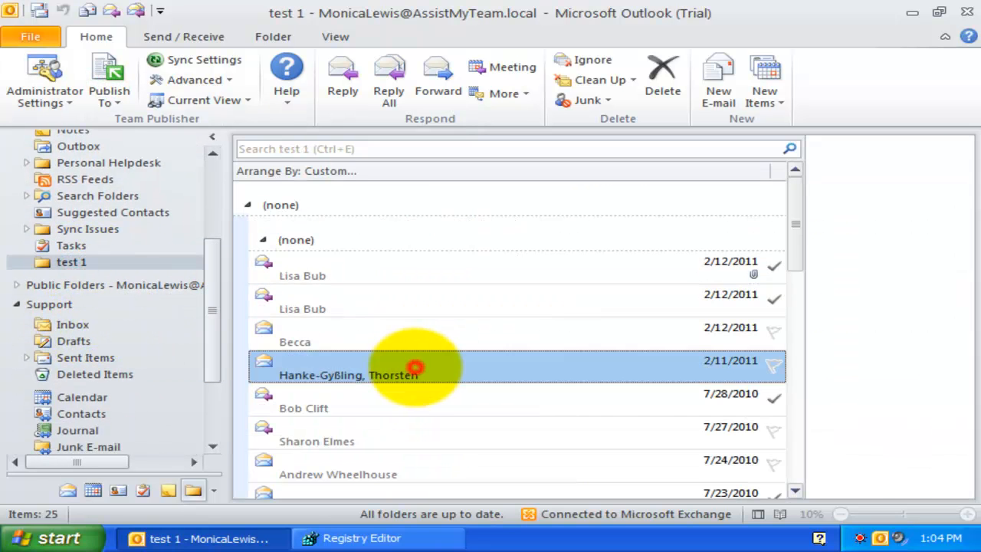
pyautogui.click(118, 80)
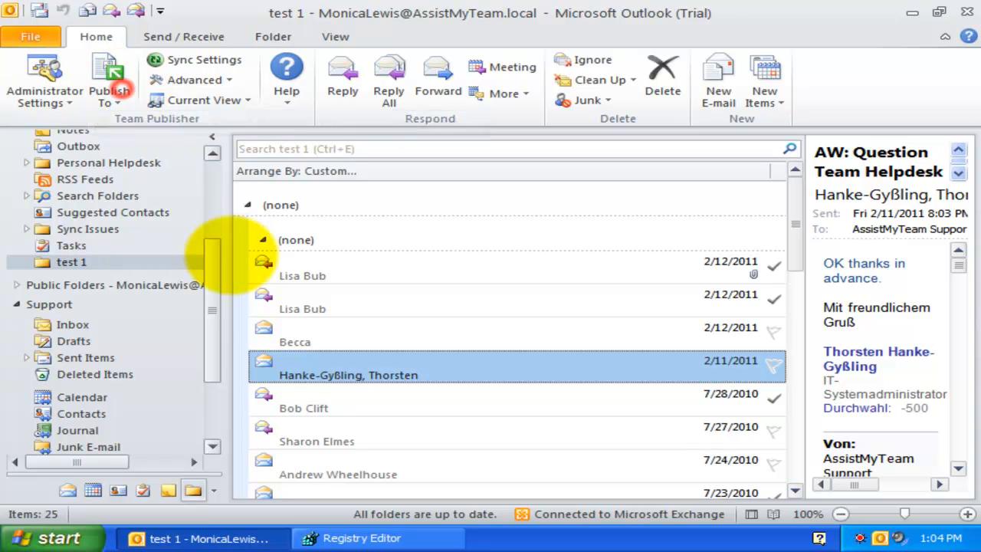
# Check which SharePoint lists Publish To offers for an email in the mailbox's Inbox.
pyautogui.scroll(5, 215, 263)
pyautogui.click(72, 164)
pyautogui.rightClick(427, 346)
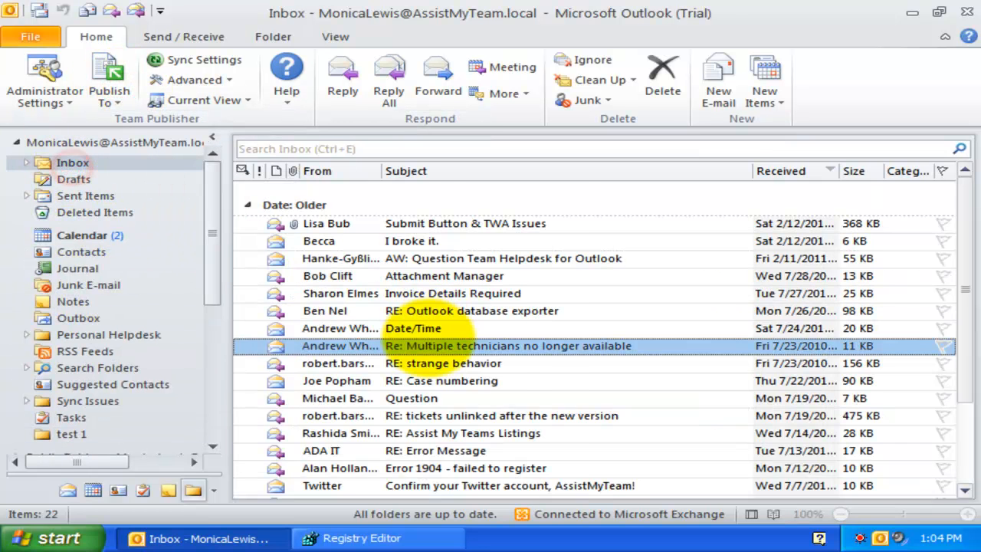
pyautogui.moveTo(523, 509)
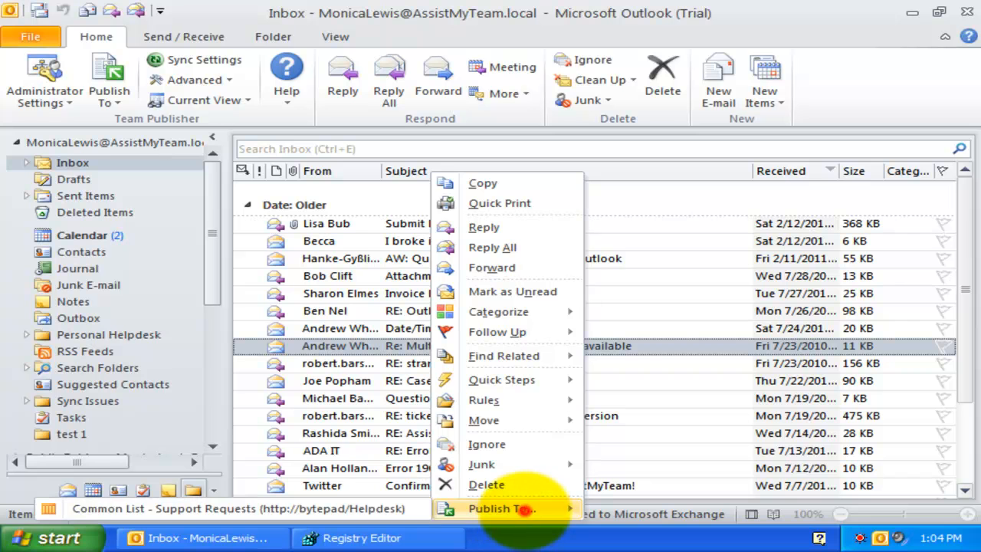
pyautogui.click(632, 276)
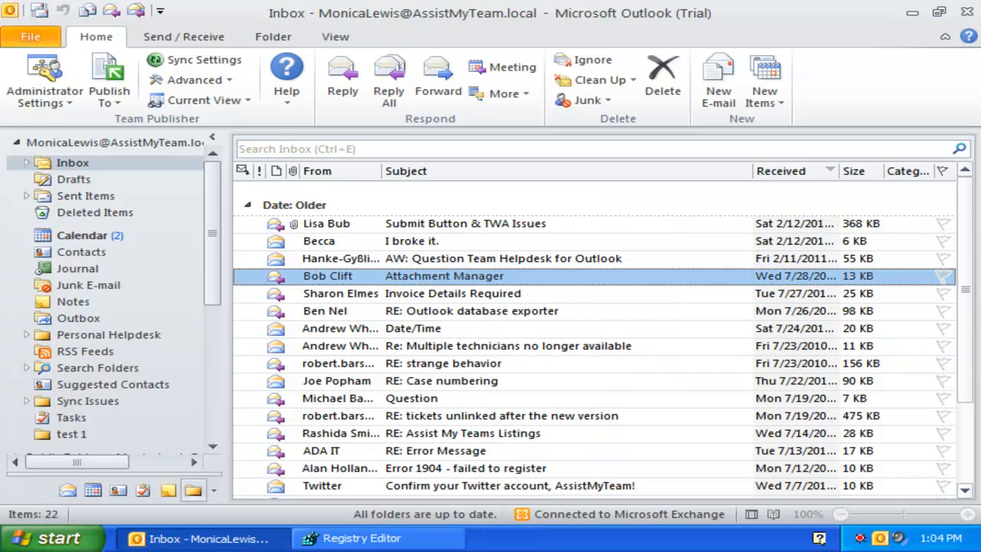
pyautogui.click(68, 90)
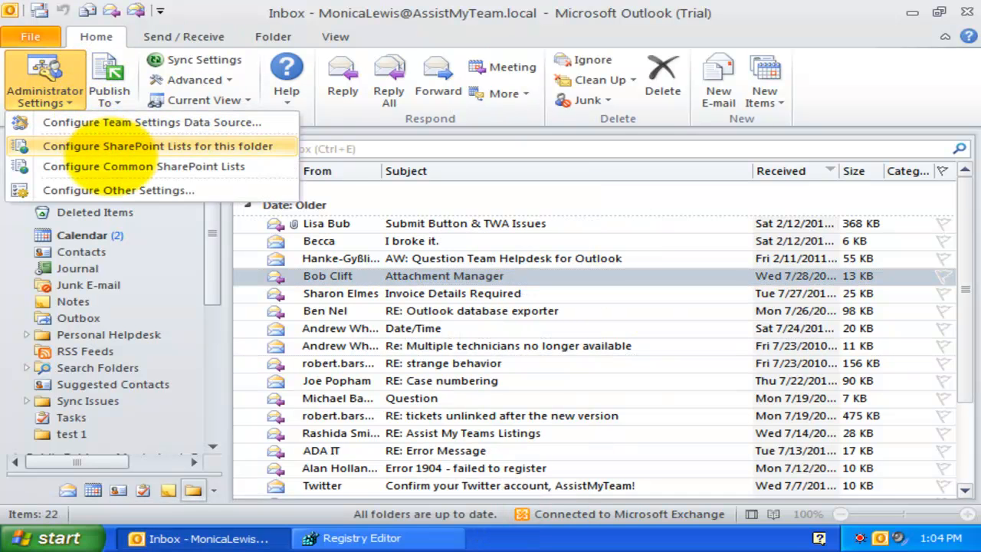
pyautogui.click(111, 164)
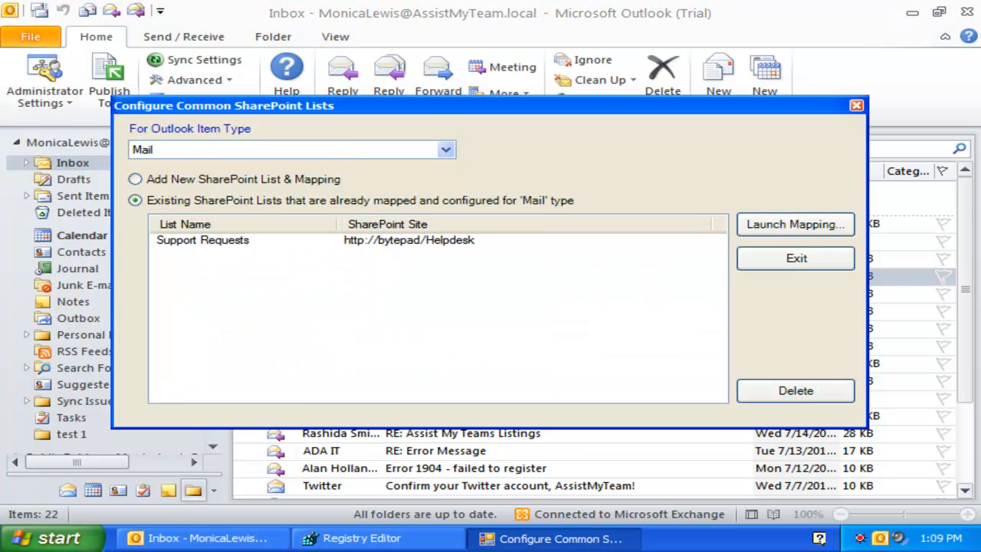
pyautogui.click(264, 179)
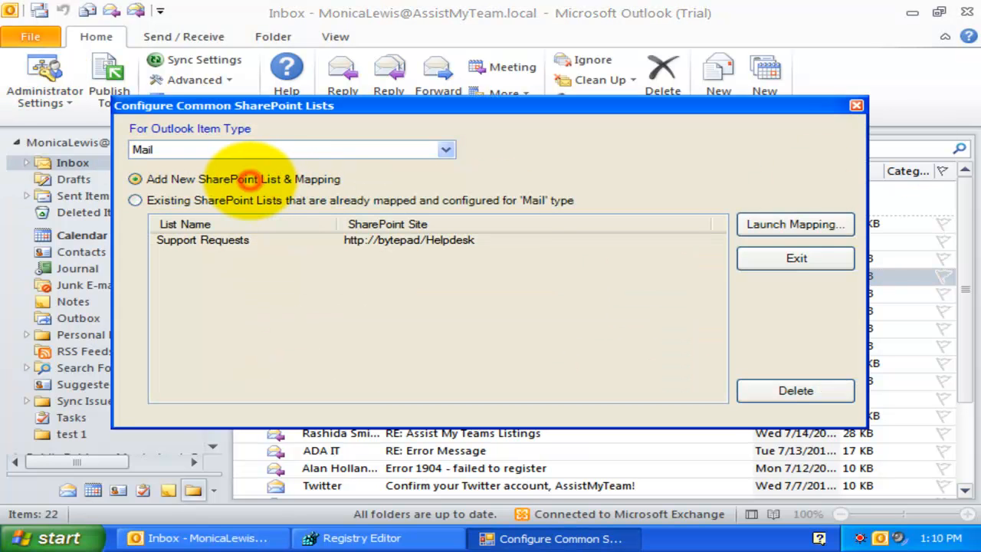
pyautogui.click(756, 220)
pyautogui.click(639, 91)
pyautogui.click(617, 106)
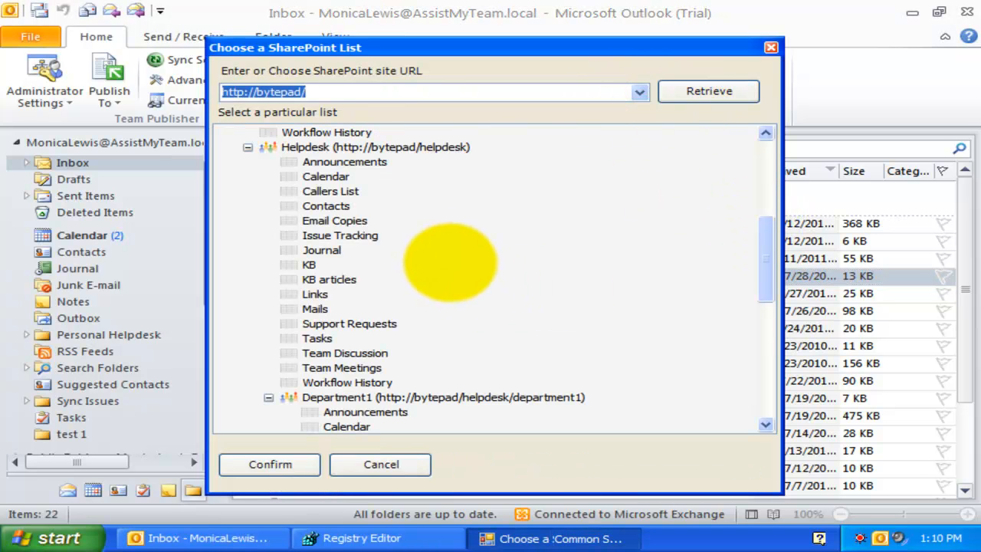
pyautogui.click(385, 220)
pyautogui.click(267, 465)
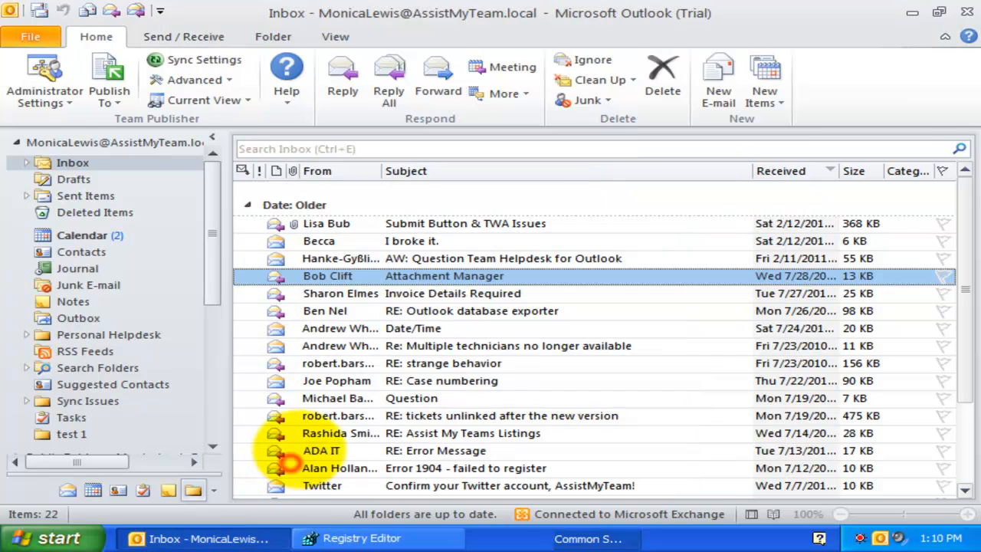
# Map the Outlook BCC field to the existing BCC field of the Email Copies list.
pyautogui.click(212, 174)
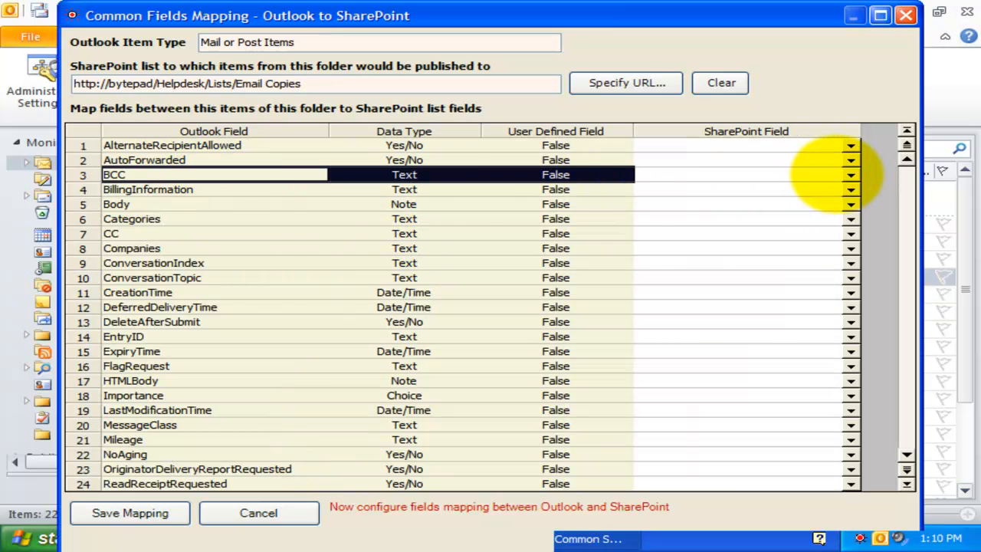
pyautogui.click(851, 174)
pyautogui.click(851, 207)
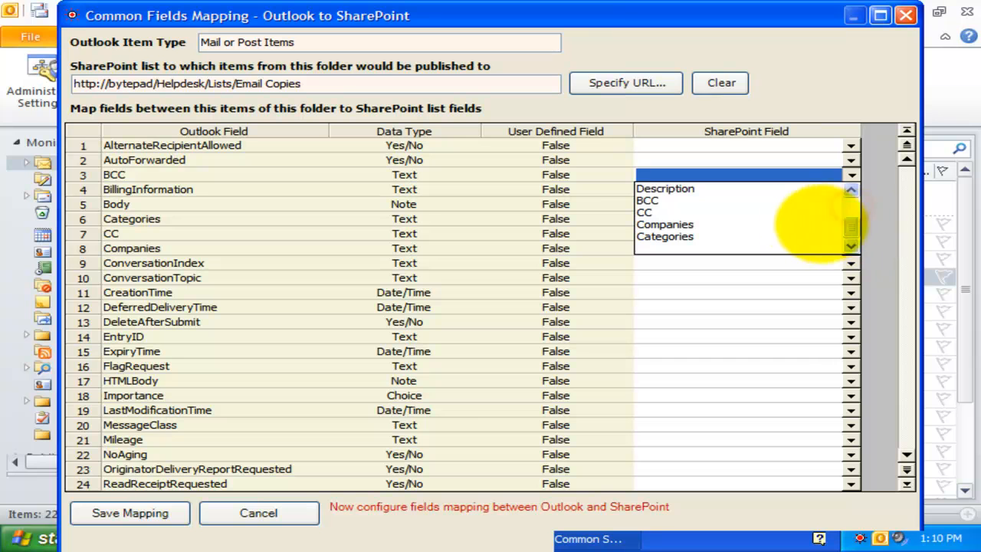
pyautogui.click(717, 203)
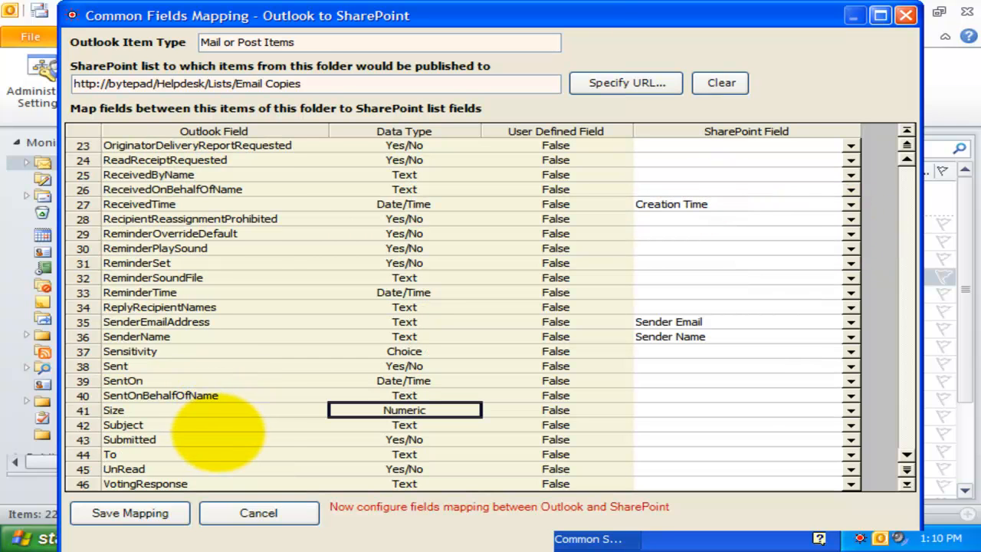
# Map the Outlook Subject field to the SharePoint Title field and save the Email Copies mapping.
pyautogui.click(217, 425)
pyautogui.click(850, 425)
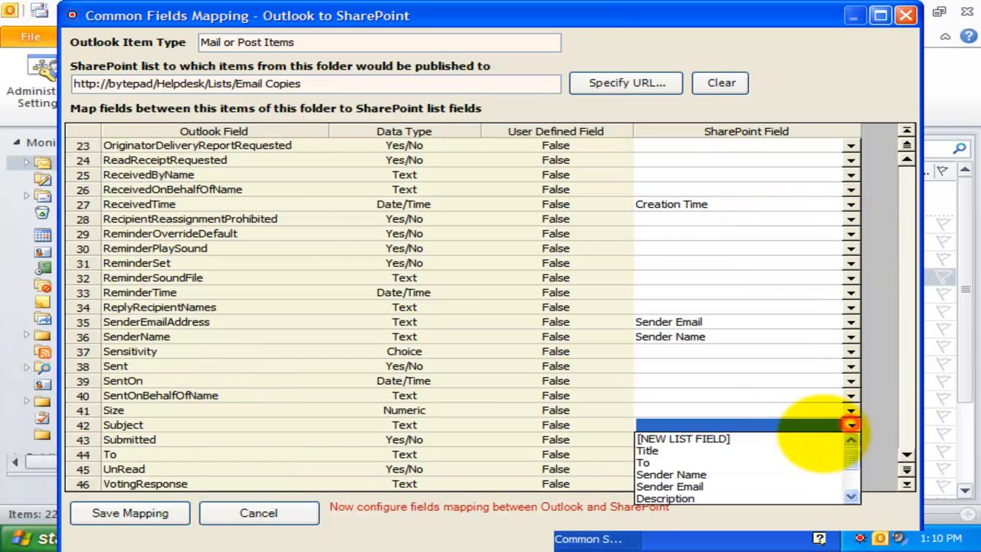
pyautogui.click(684, 451)
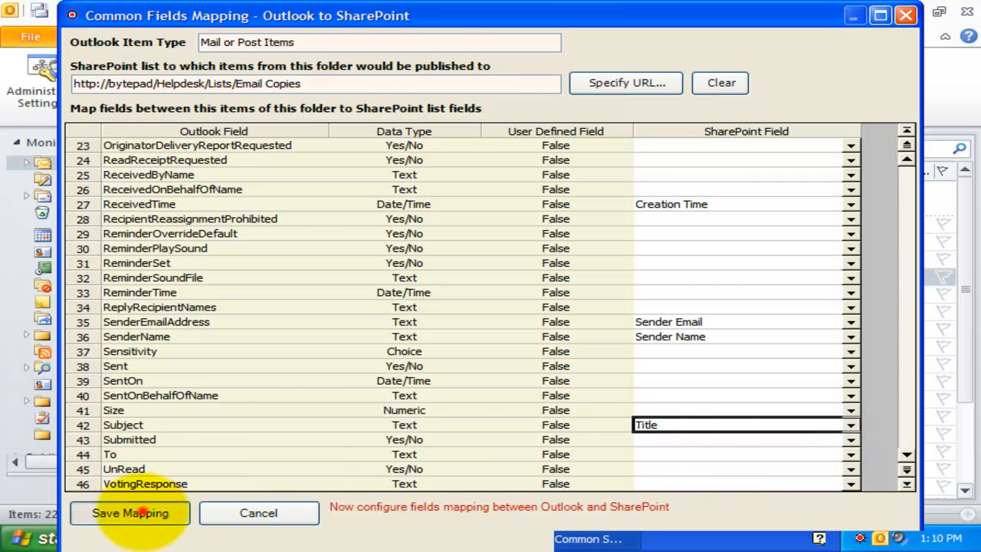
pyautogui.click(130, 512)
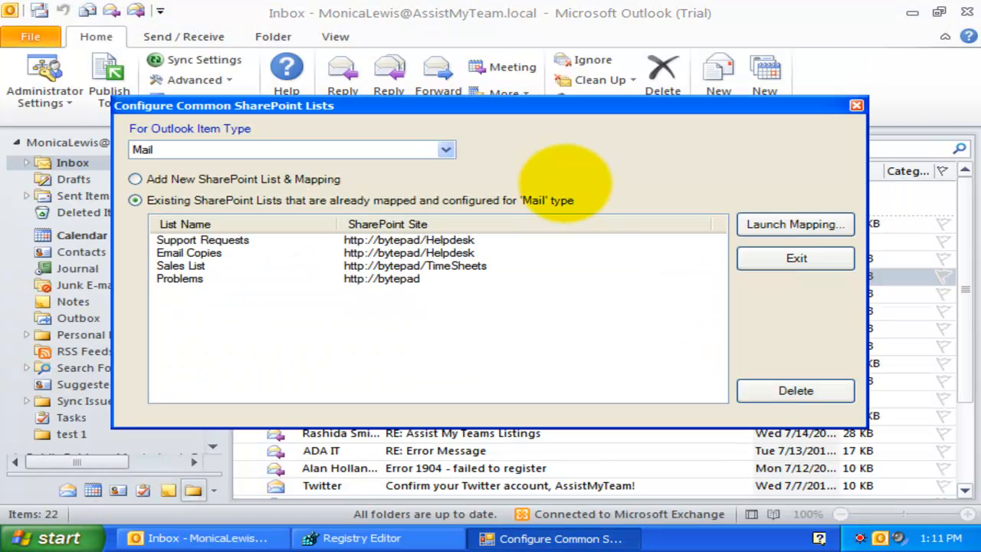
# Launch a new common SharePoint list mapping for the Appointment item type.
pyautogui.click(445, 150)
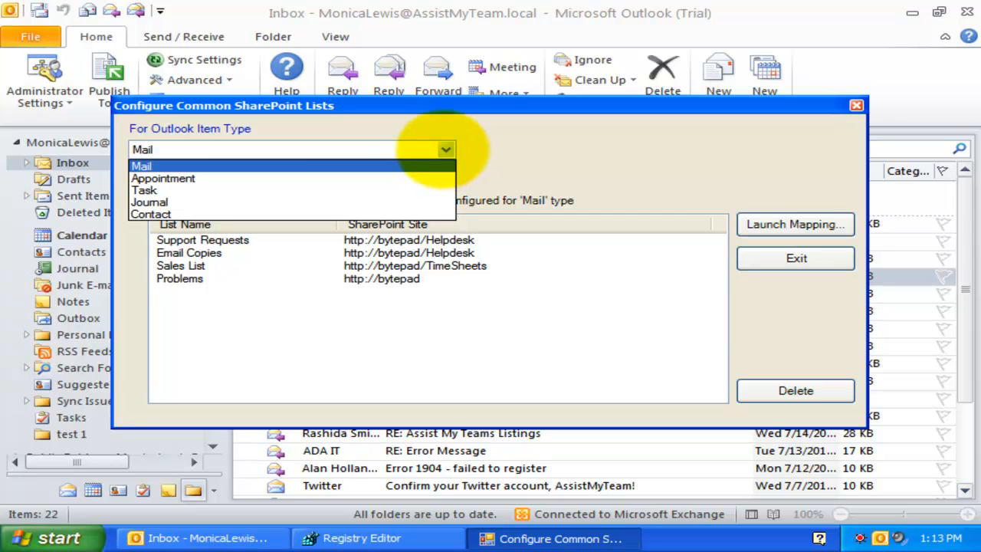
pyautogui.click(330, 178)
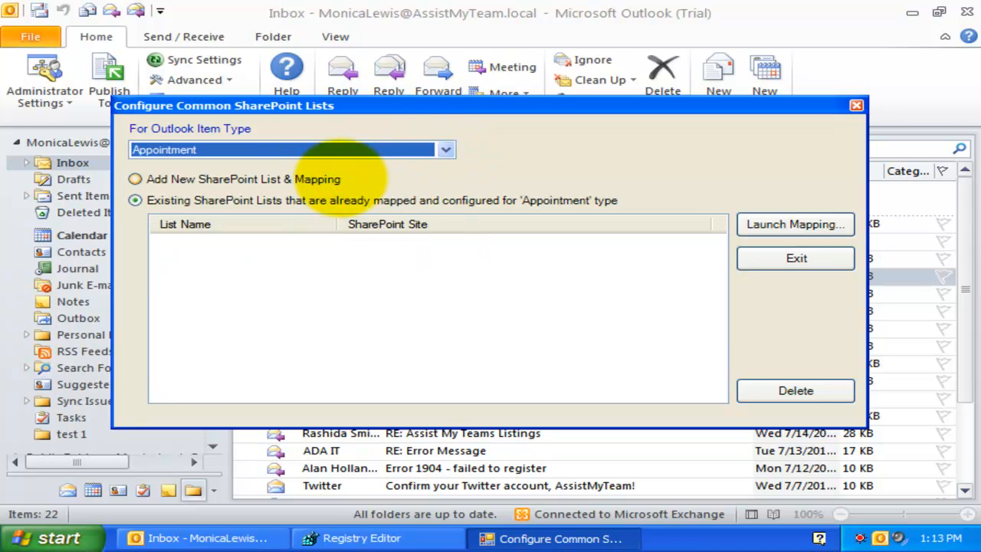
pyautogui.click(208, 148)
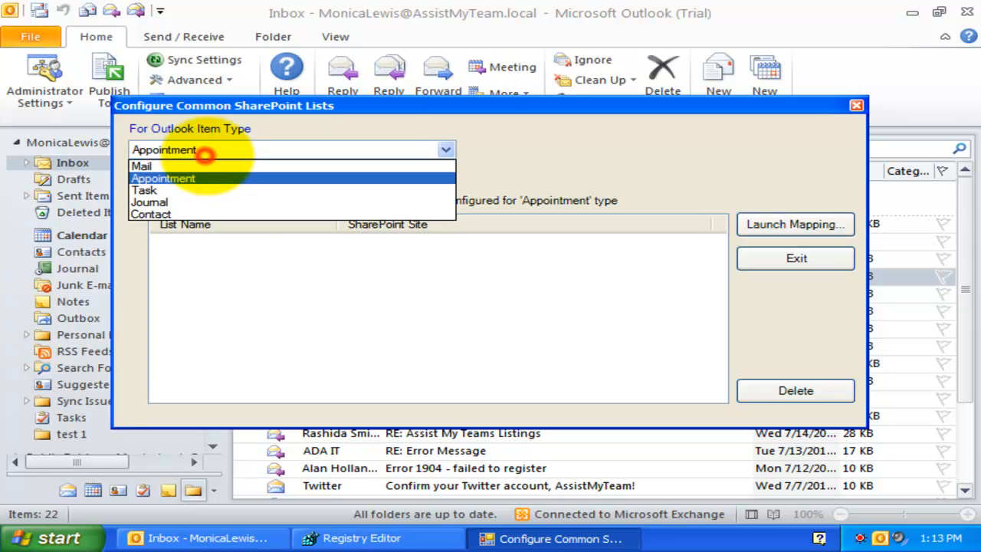
pyautogui.click(211, 179)
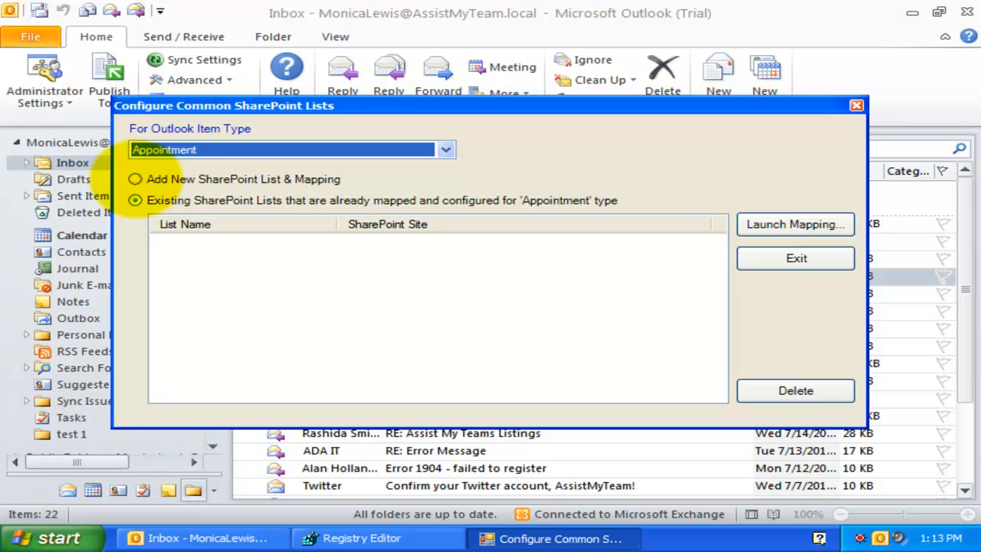
pyautogui.click(135, 178)
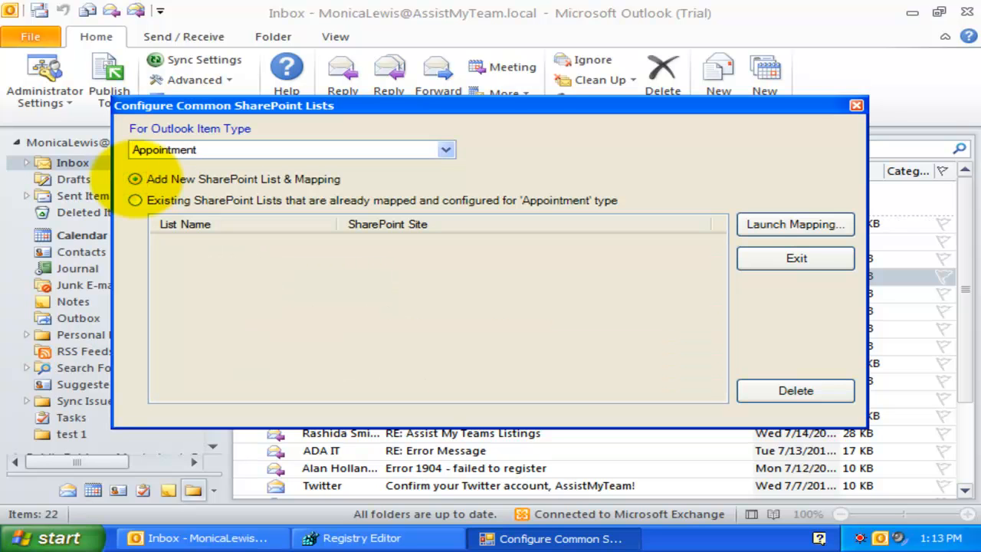
pyautogui.click(694, 216)
pyautogui.click(766, 225)
pyautogui.click(628, 93)
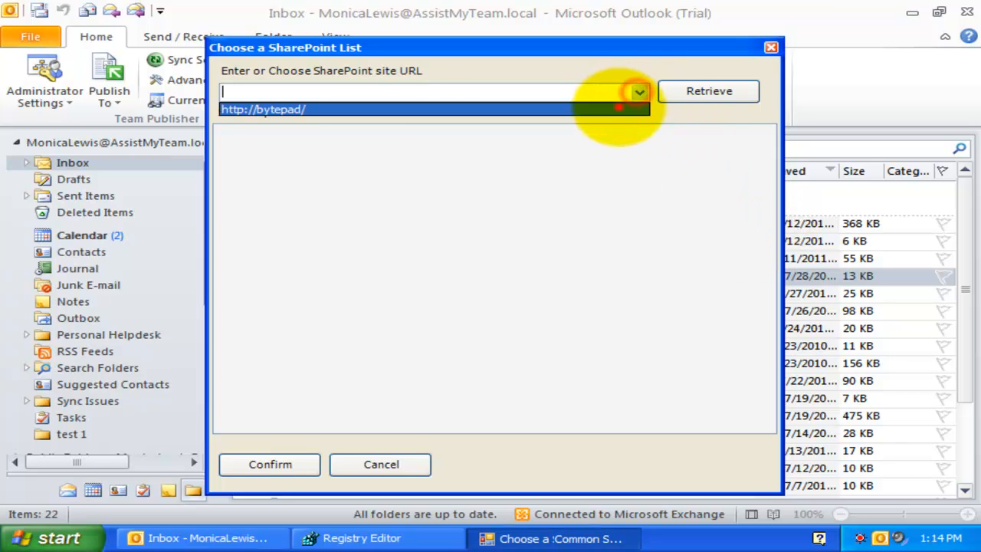
pyautogui.click(623, 107)
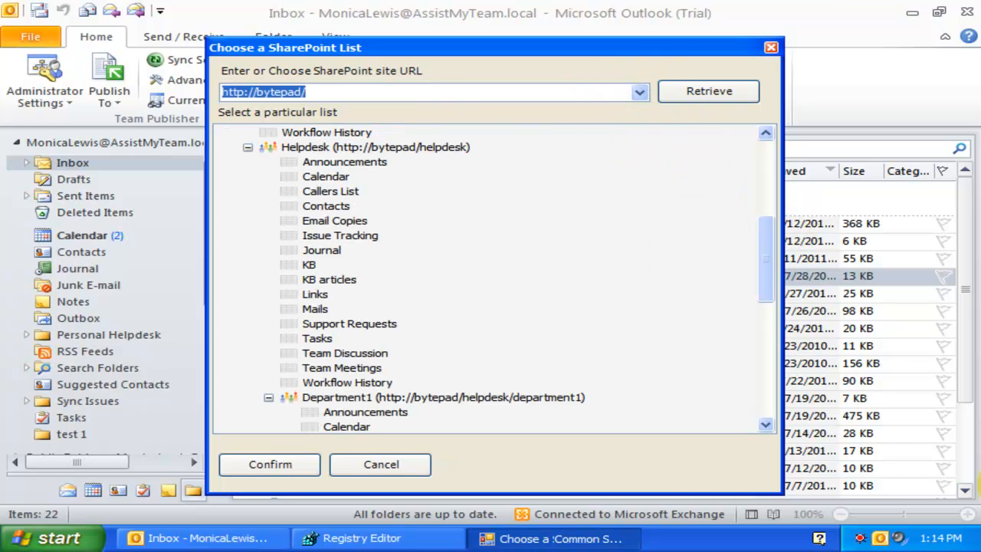
pyautogui.click(357, 367)
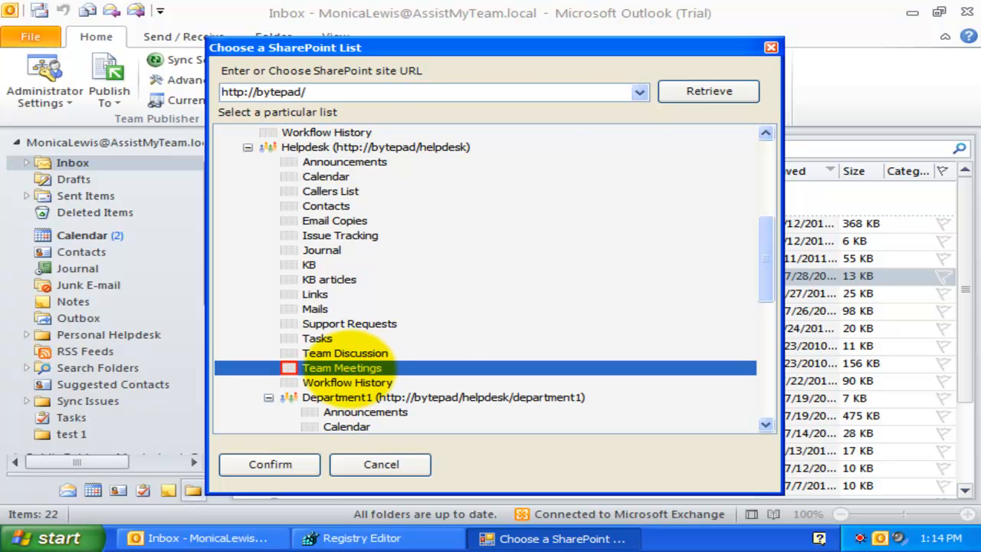
pyautogui.click(272, 463)
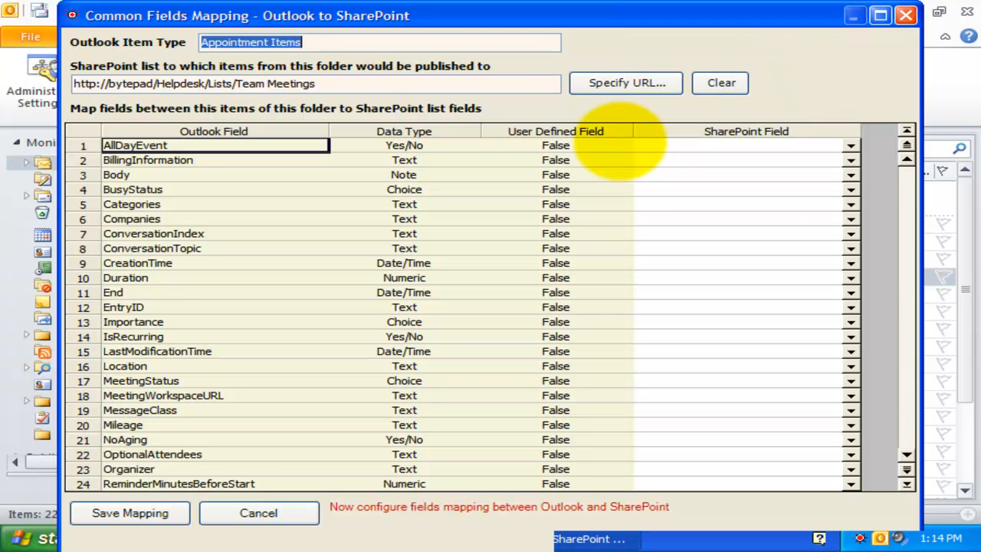
# Map the appointment's End field to the SharePoint End Time field.
pyautogui.click(203, 167)
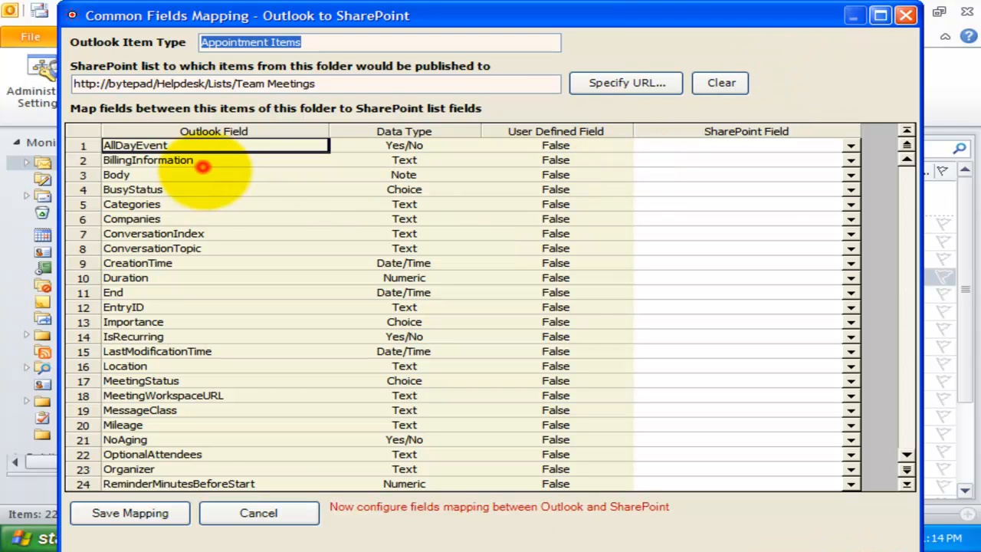
pyautogui.click(213, 203)
pyautogui.click(192, 292)
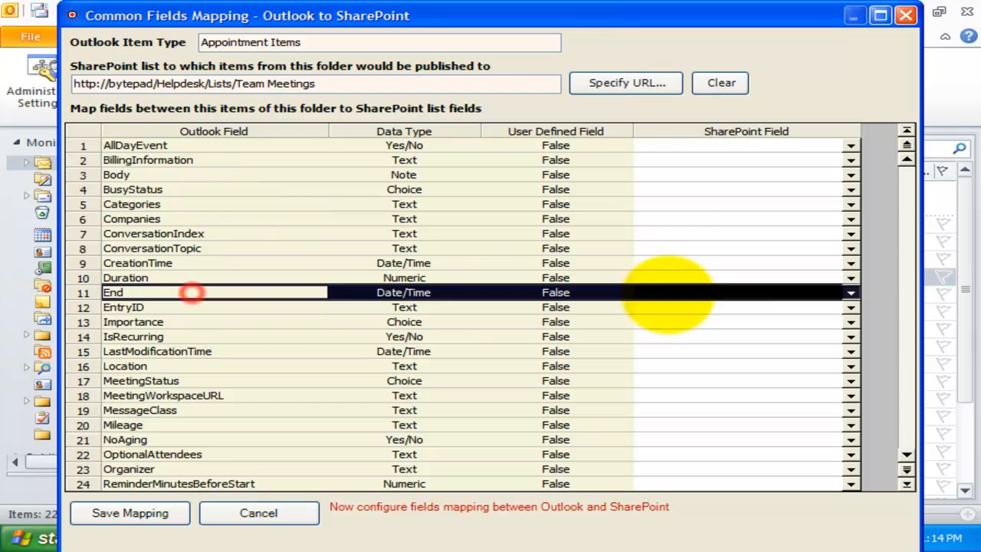
pyautogui.click(850, 292)
pyautogui.click(688, 330)
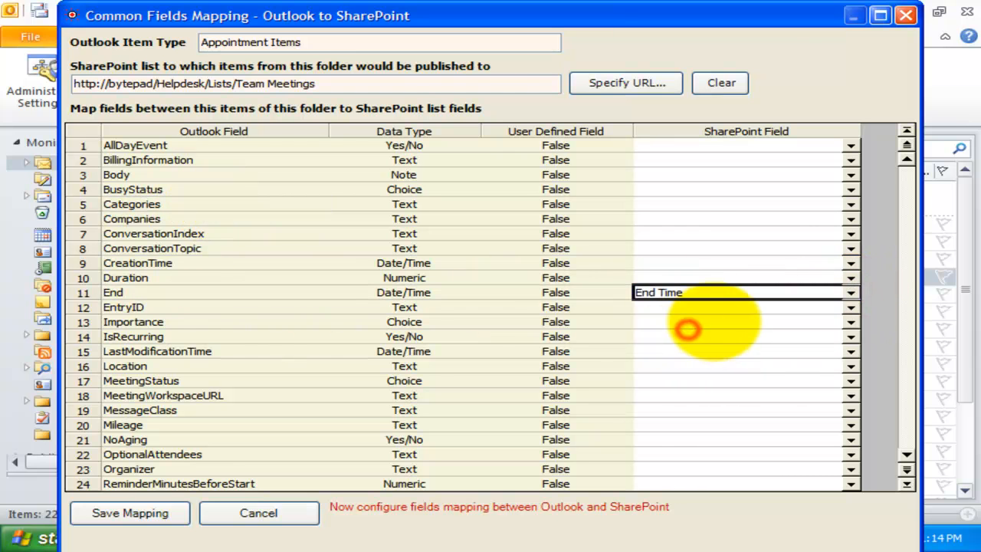
# Map the appointment's Start field to the SharePoint Start Time field.
pyautogui.click(376, 354)
pyautogui.scroll(-5, 377, 387)
pyautogui.click(203, 426)
pyautogui.click(197, 454)
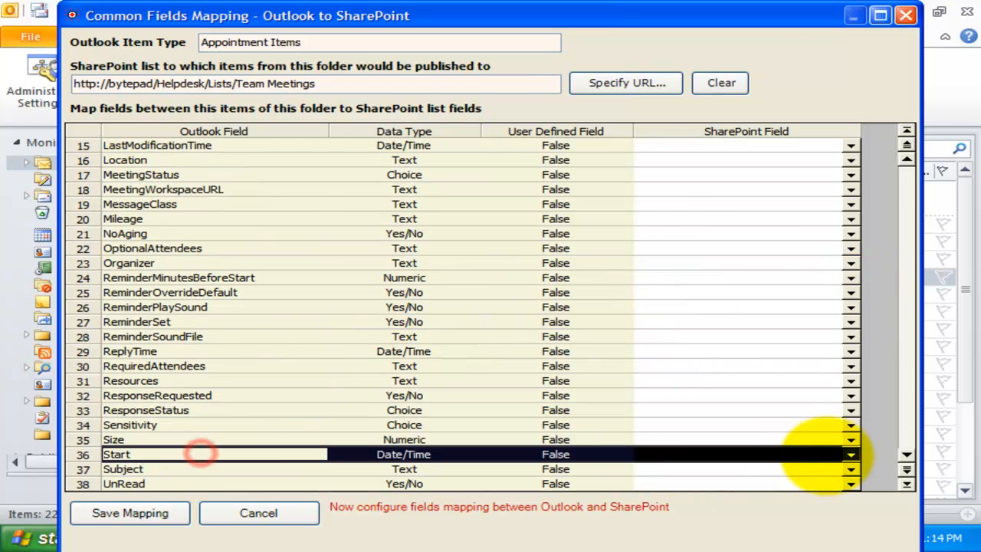
pyautogui.click(850, 454)
pyautogui.click(712, 480)
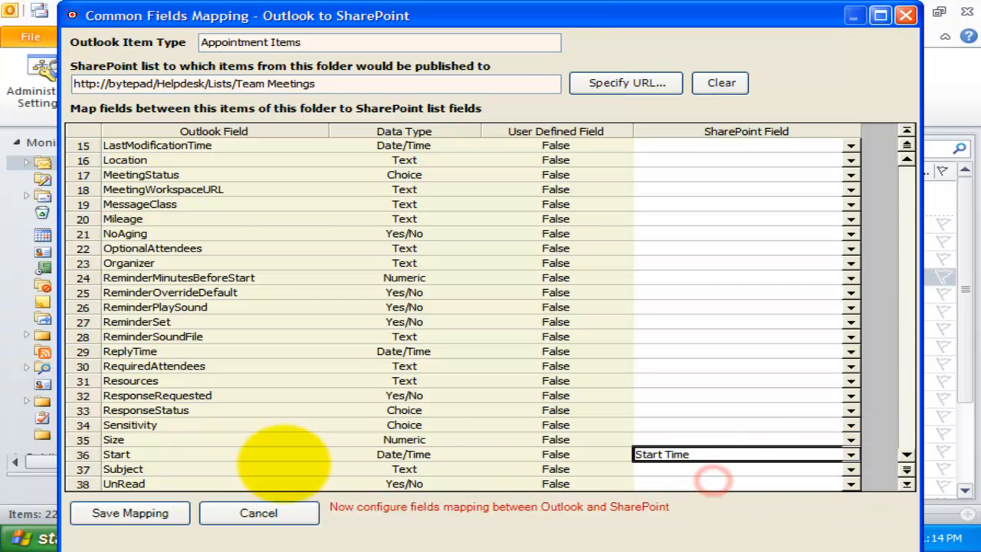
# Map the appointment's Subject field to the SharePoint Title field and its Body field to Description.
pyautogui.click(203, 469)
pyautogui.click(849, 469)
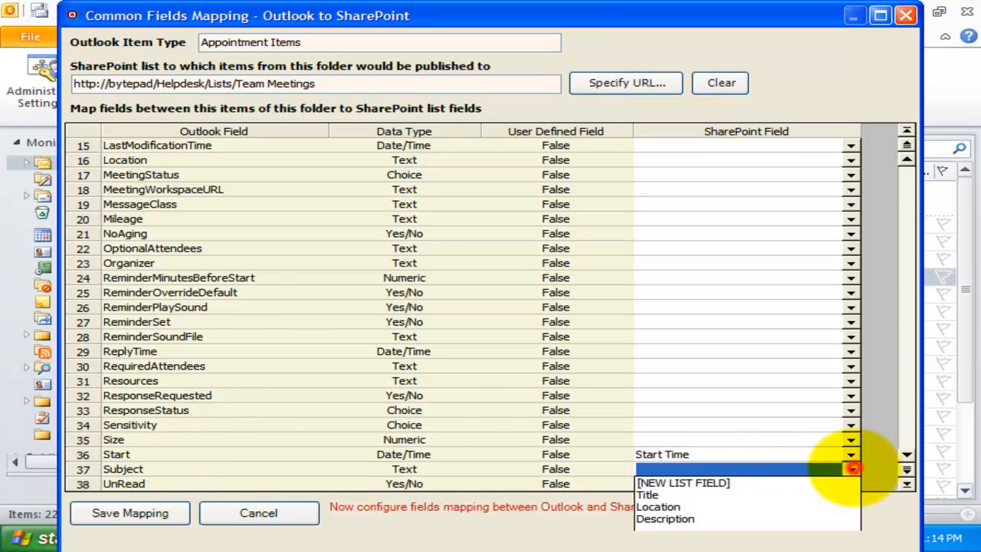
pyautogui.click(693, 491)
pyautogui.scroll(5, 339, 406)
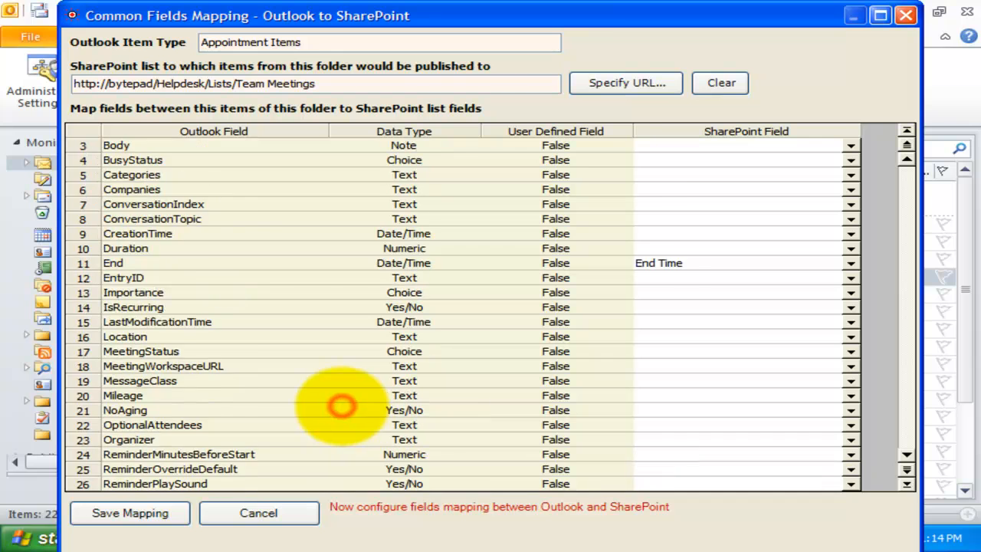
pyautogui.click(172, 174)
pyautogui.click(850, 175)
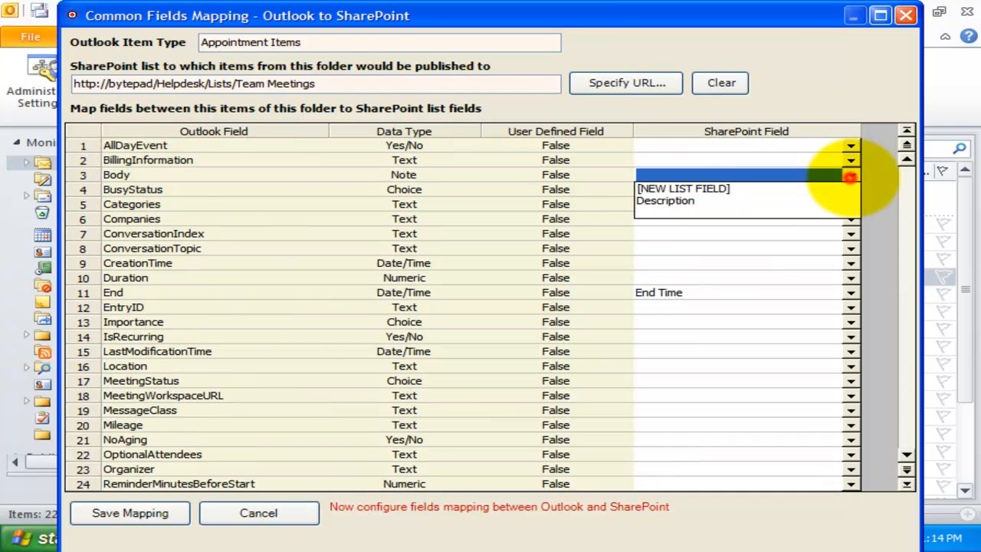
pyautogui.click(701, 198)
# Map the appointment's Duration field to a new SharePoint list field named Duration.
pyautogui.click(195, 279)
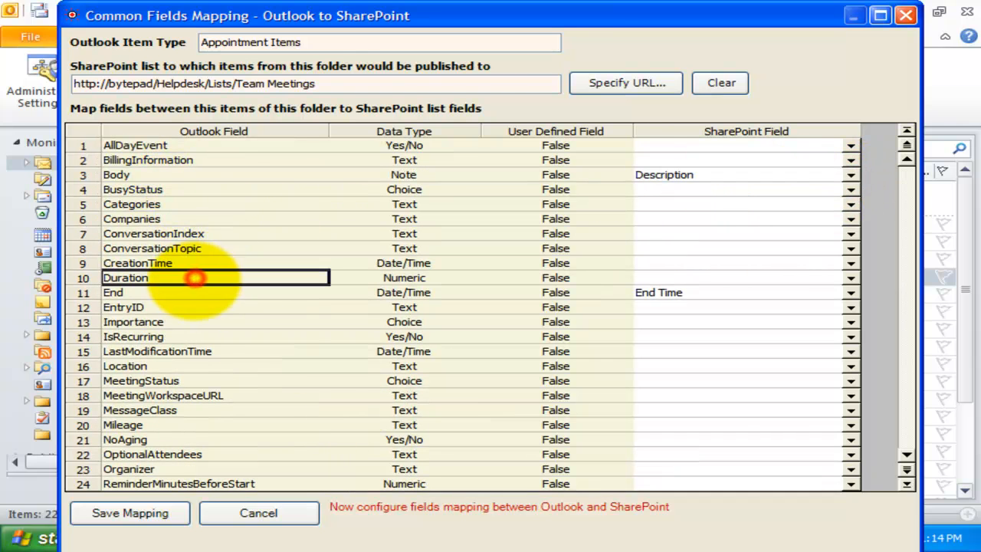
pyautogui.click(850, 277)
pyautogui.click(747, 294)
pyautogui.write('Duration')
pyautogui.click(647, 239)
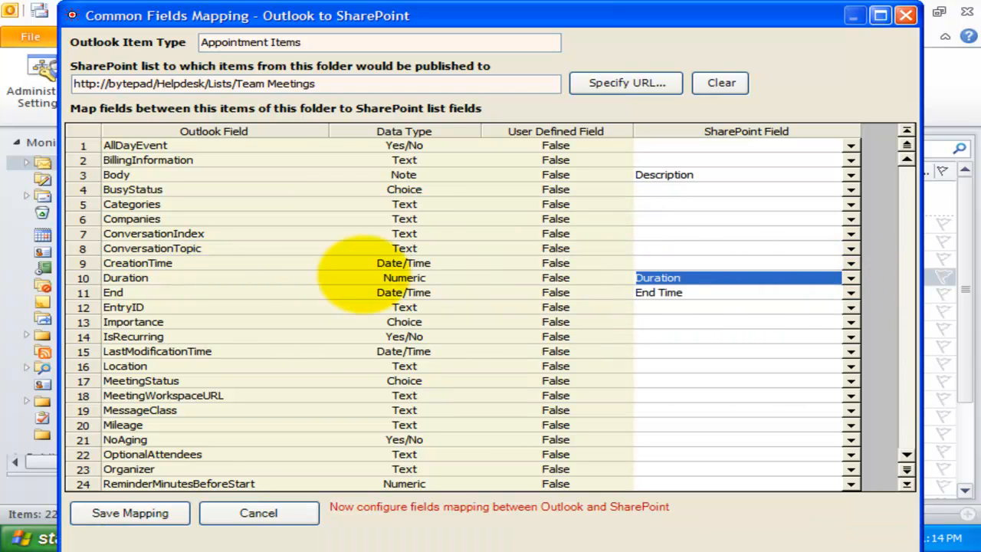
pyautogui.click(313, 279)
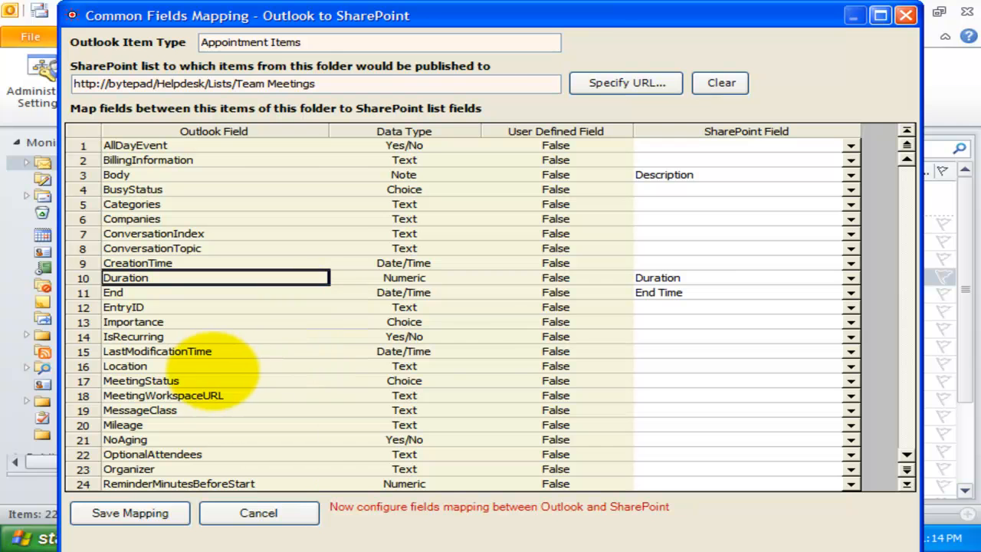
# Map the appointment's Location field to the SharePoint Location field.
pyautogui.click(208, 367)
pyautogui.click(851, 366)
pyautogui.click(658, 403)
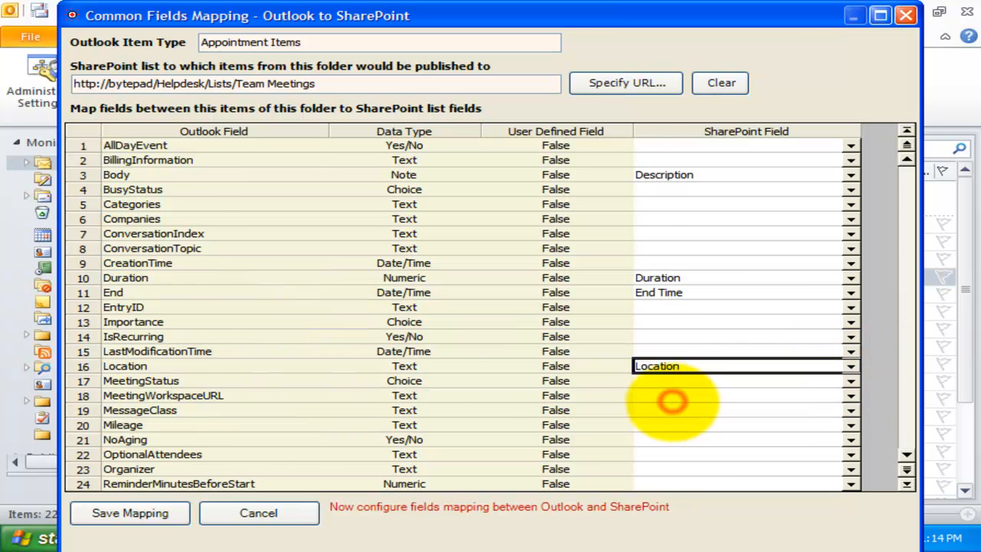
# Save the field mapping between appointment items and the Team Meetings list.
pyautogui.scroll(-4, 460, 445)
pyautogui.click(130, 513)
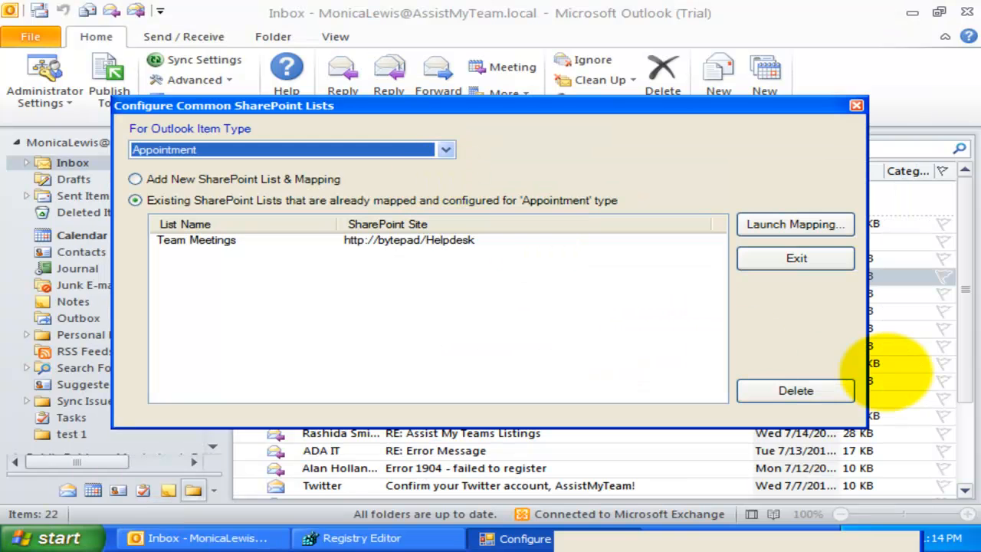
pyautogui.click(398, 262)
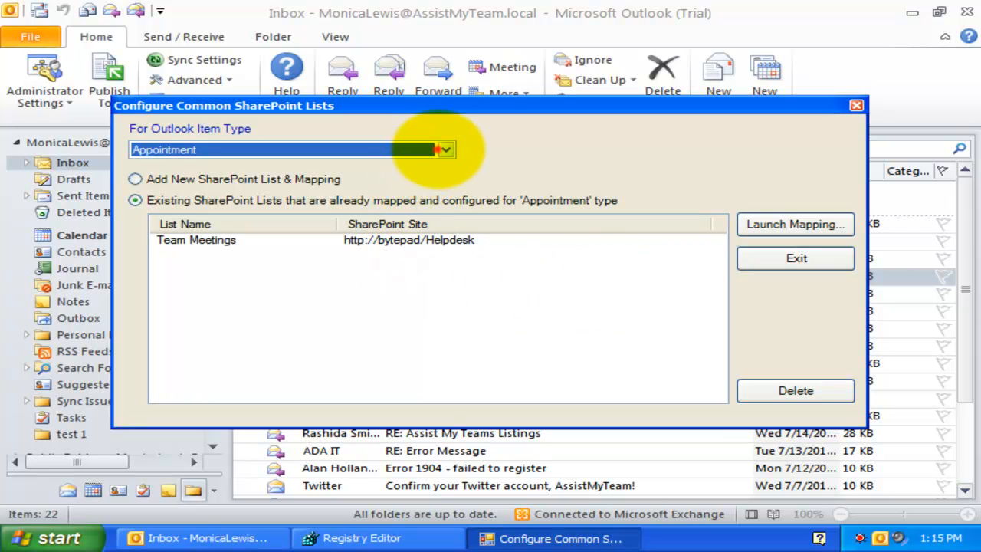
# Start adding a new SharePoint list and mapping for the Contact item type.
pyautogui.click(443, 149)
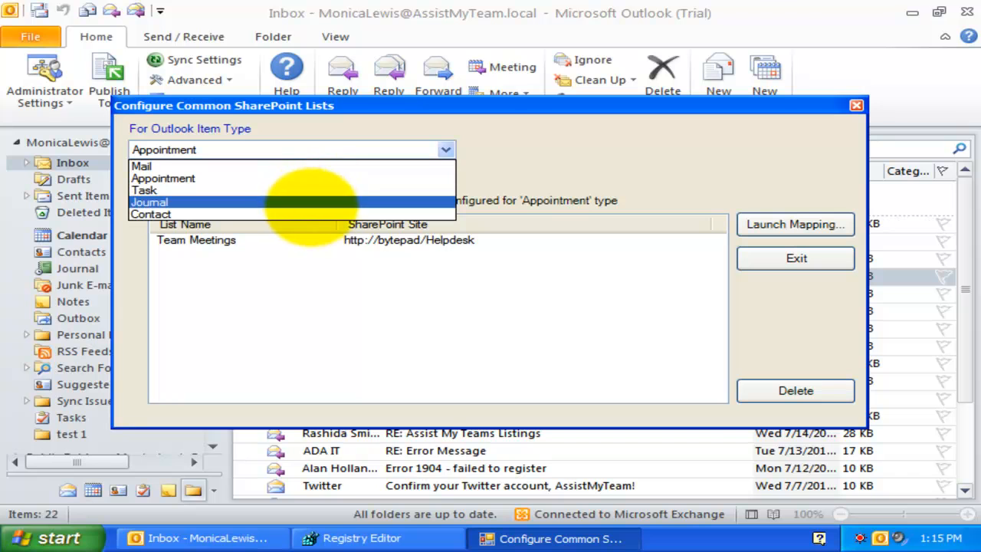
pyautogui.click(311, 214)
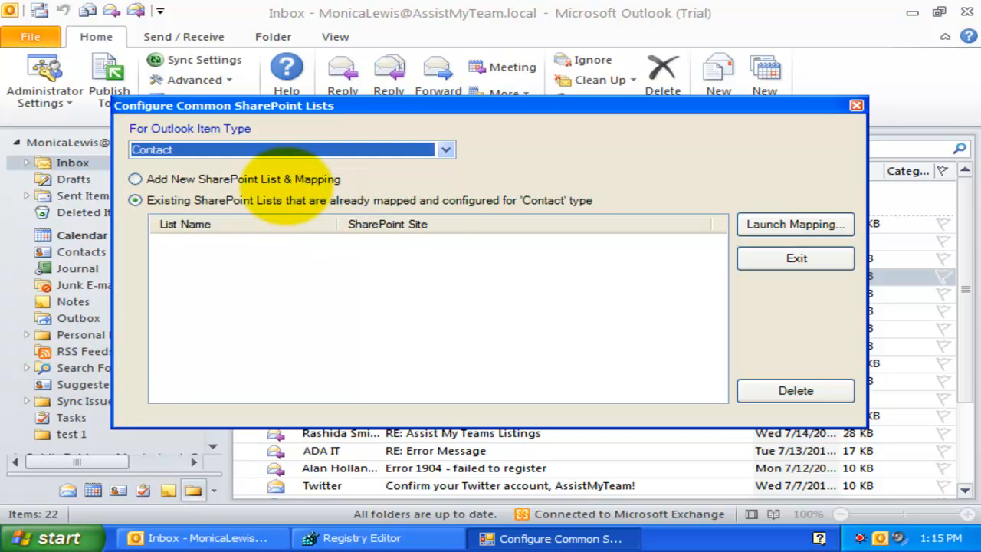
pyautogui.click(280, 179)
pyautogui.click(779, 224)
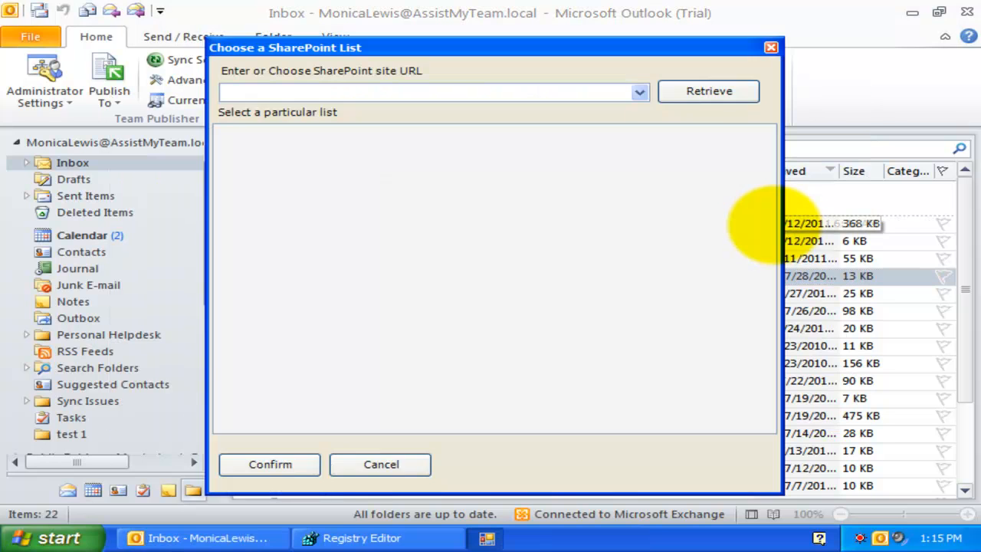
pyautogui.click(636, 92)
pyautogui.click(613, 107)
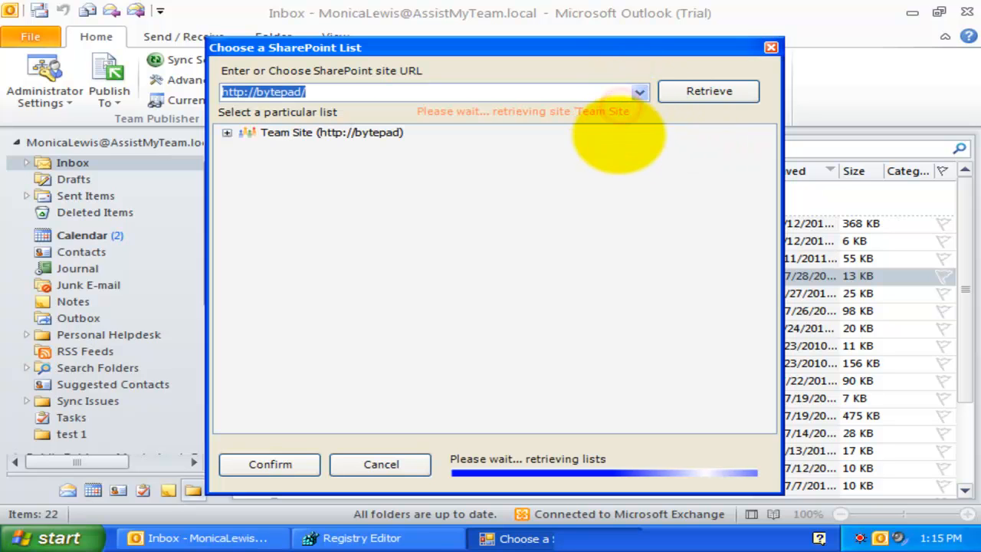
pyautogui.click(337, 207)
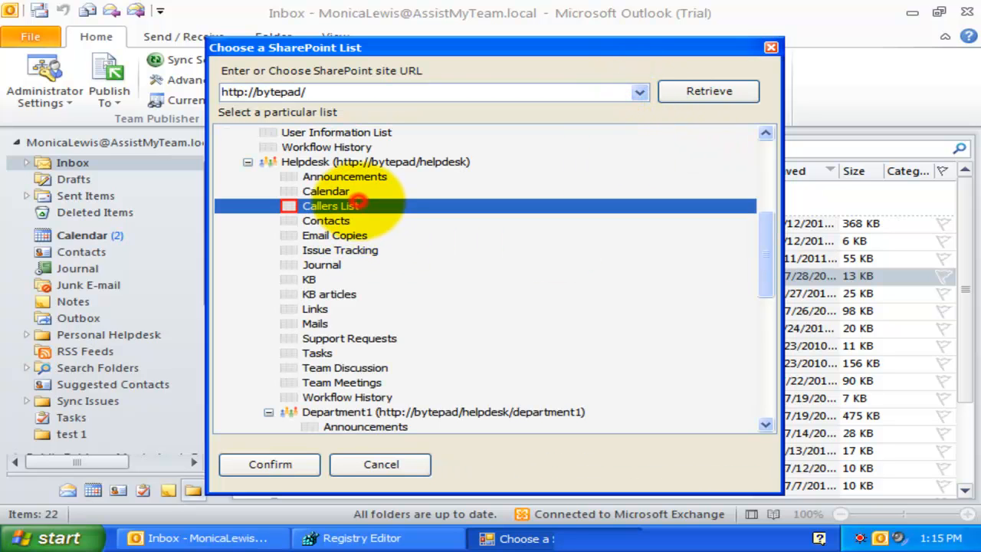
pyautogui.click(264, 465)
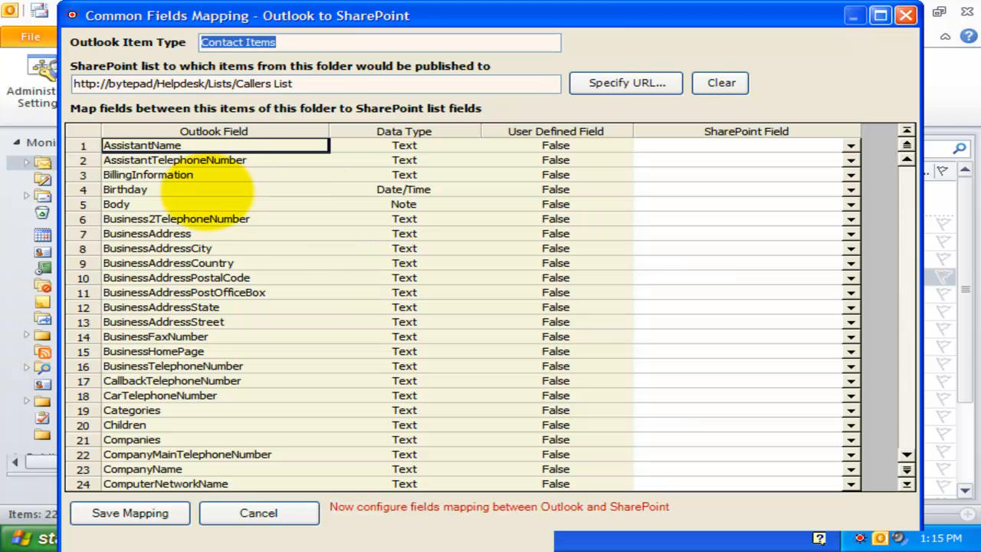
# Map the contact's Body field to the SharePoint Notes field.
pyautogui.click(207, 192)
pyautogui.click(208, 203)
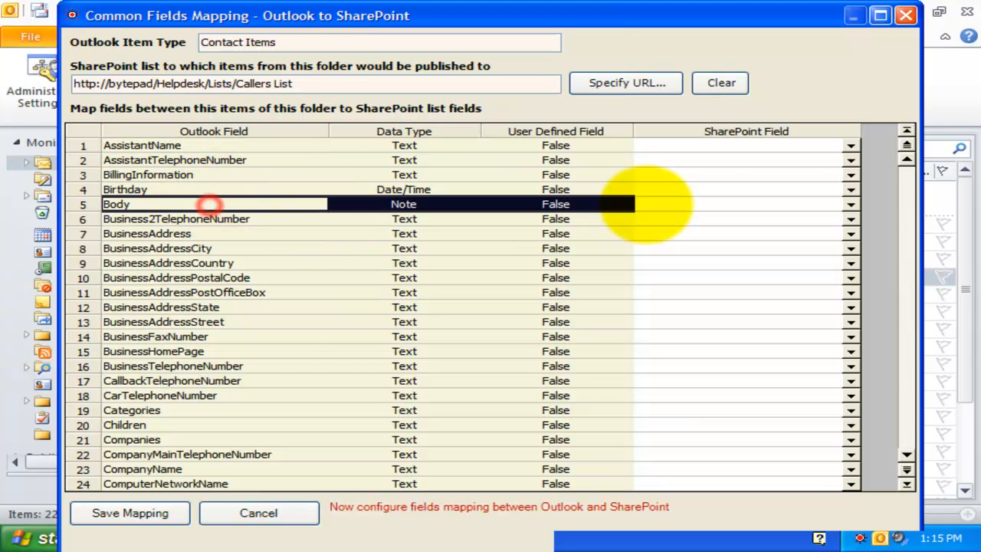
pyautogui.click(851, 204)
pyautogui.click(674, 241)
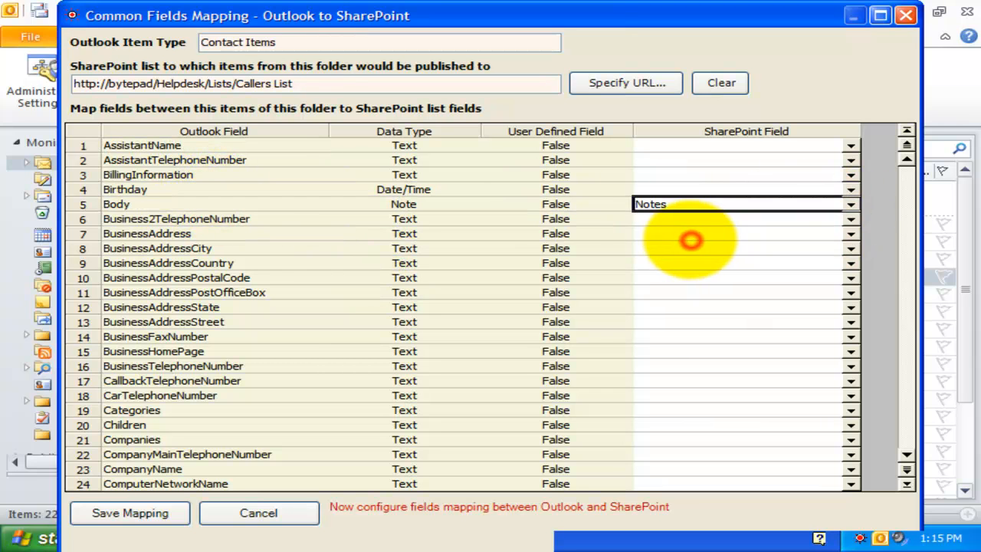
# Map the contact's BusinessAddress field to a SharePoint field and save the Callers List mapping.
pyautogui.click(296, 235)
pyautogui.click(850, 234)
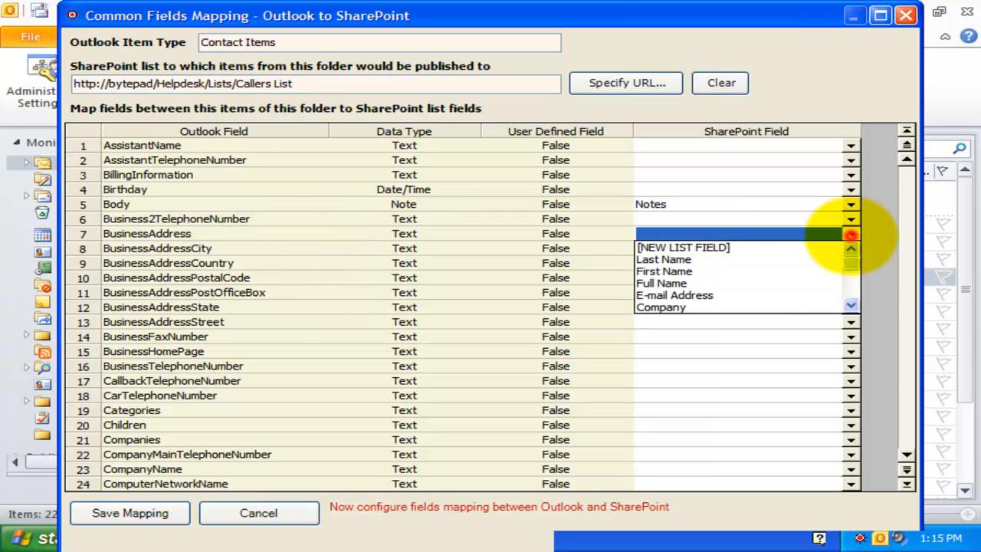
pyautogui.scroll(-3, 835, 274)
pyautogui.scroll(1, 843, 269)
pyautogui.click(678, 271)
pyautogui.scroll(-20, 307, 376)
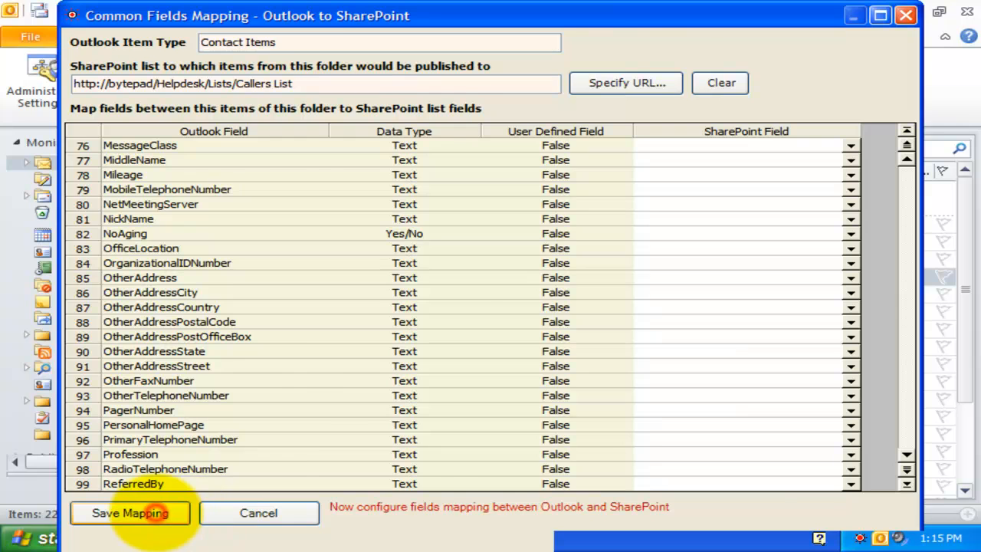
pyautogui.click(153, 513)
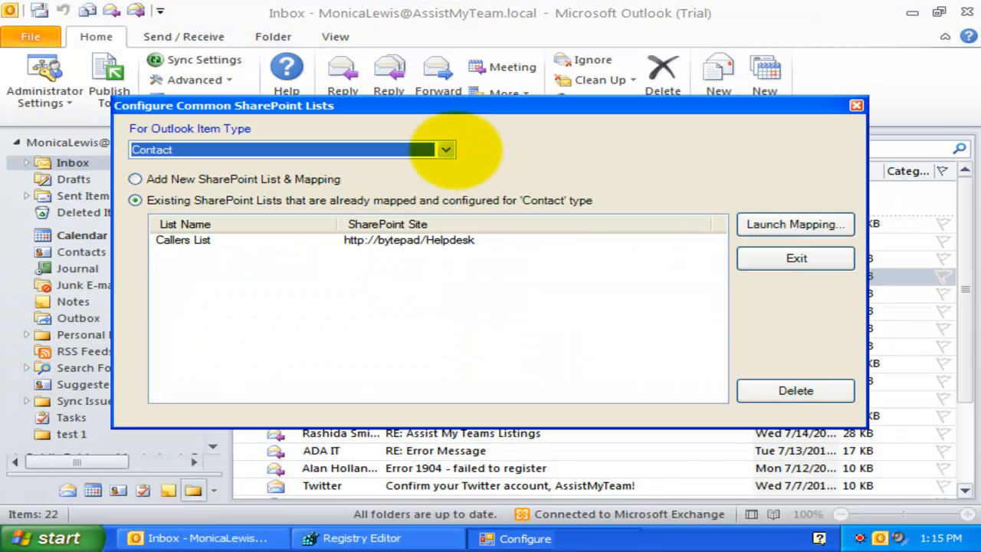
# Open the existing field mapping of the Support Requests list for the Mail item type.
pyautogui.click(445, 149)
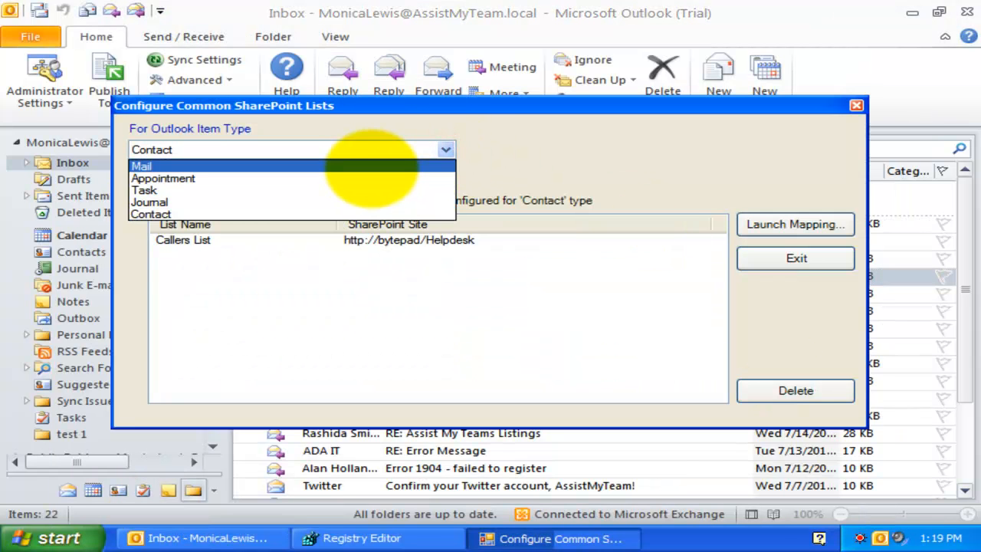
pyautogui.click(372, 165)
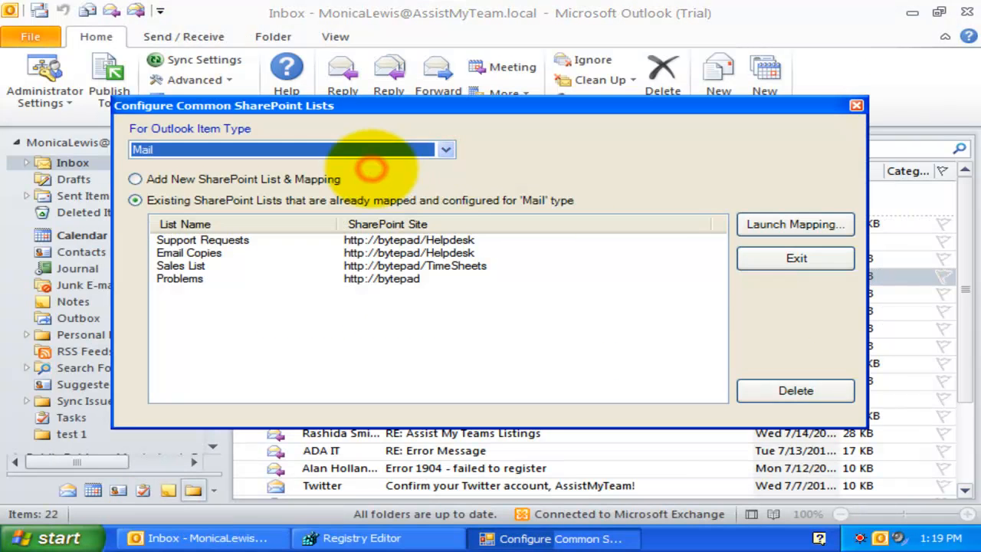
pyautogui.click(393, 251)
pyautogui.click(402, 240)
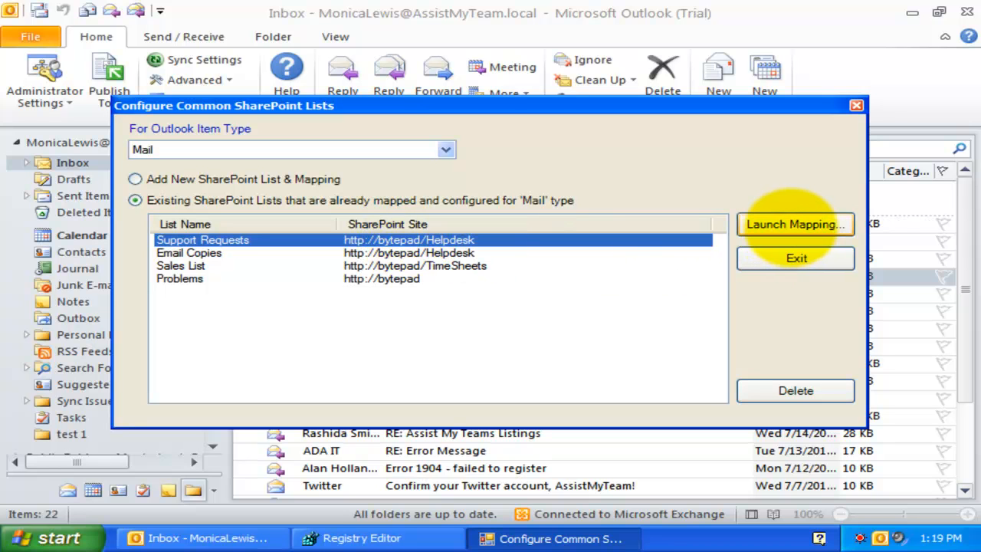
pyautogui.click(789, 224)
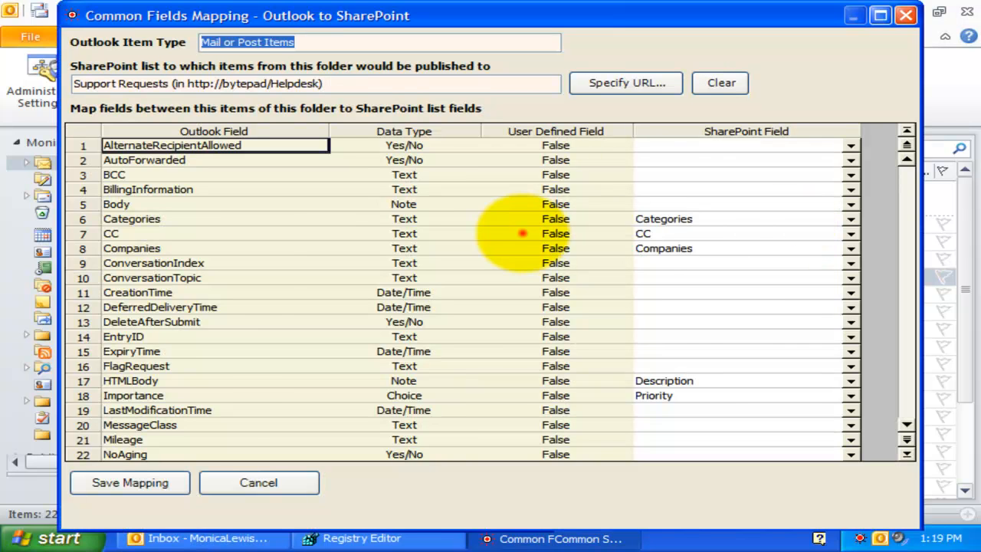
# Map the mail SentOn field to a new SharePoint list field named SentOn and save the Support Requests mapping.
pyautogui.click(505, 222)
pyautogui.scroll(-8, 517, 237)
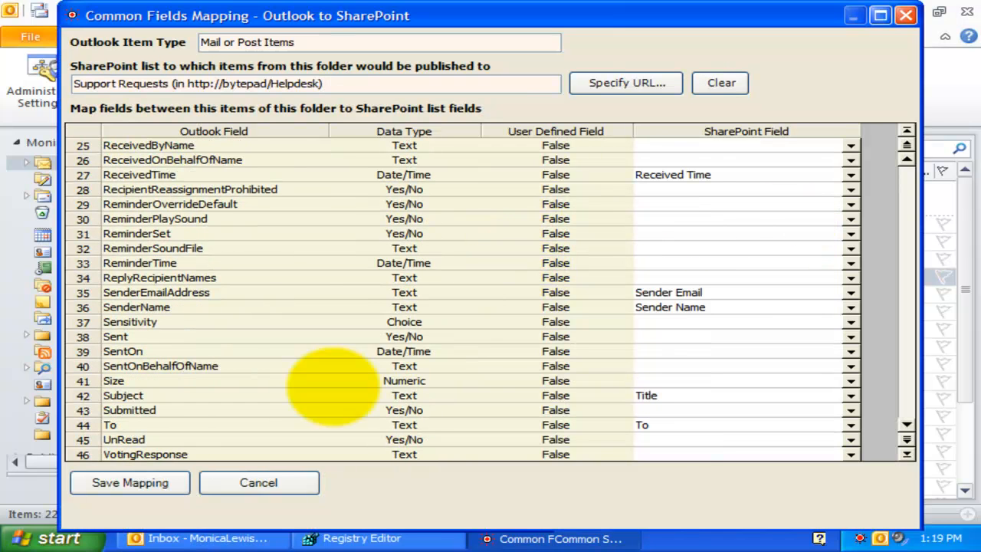
pyautogui.click(212, 354)
pyautogui.click(851, 350)
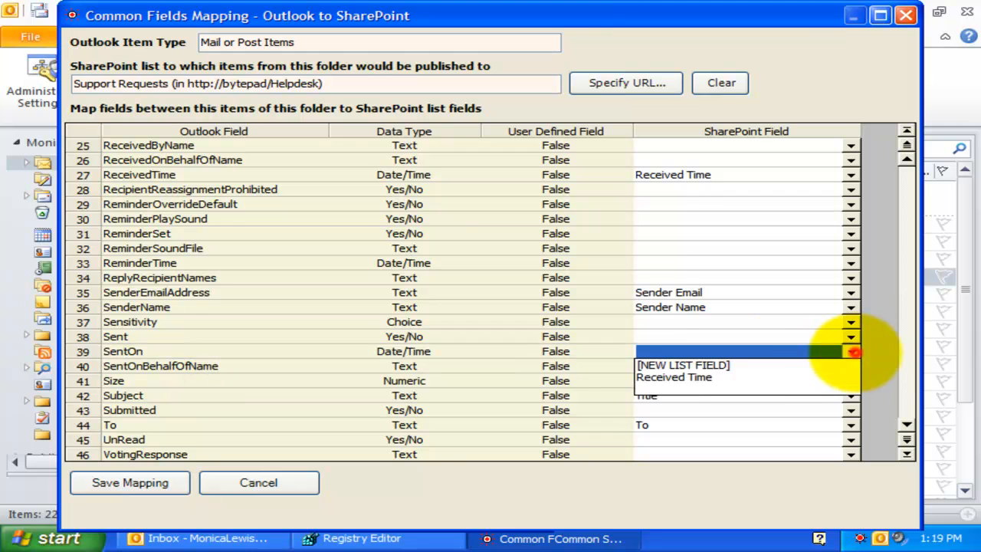
pyautogui.click(757, 364)
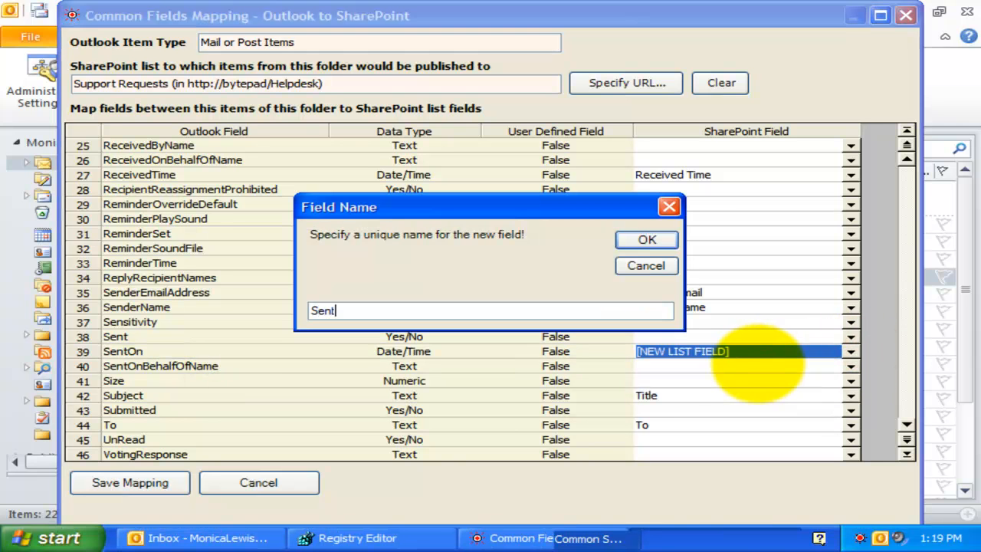
pyautogui.click(647, 239)
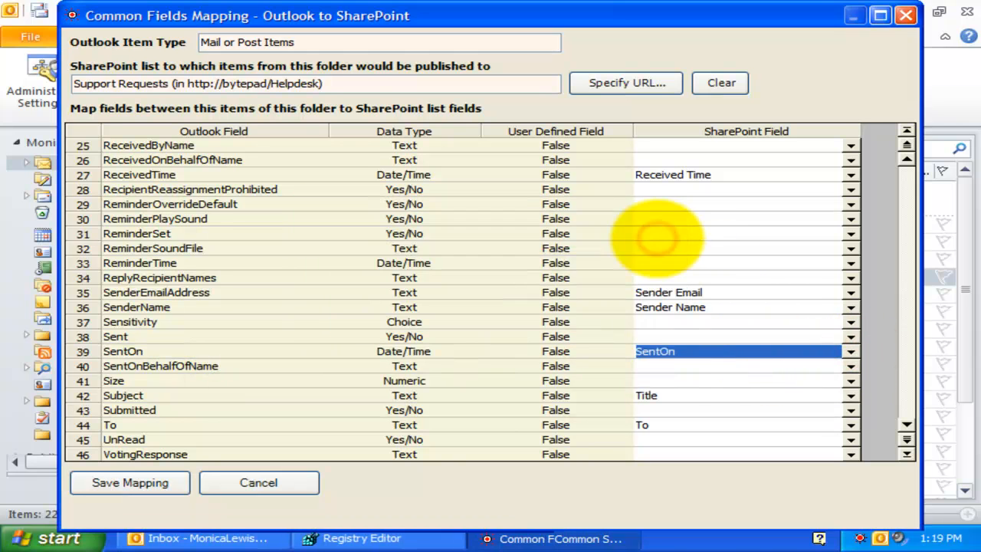
pyautogui.click(131, 482)
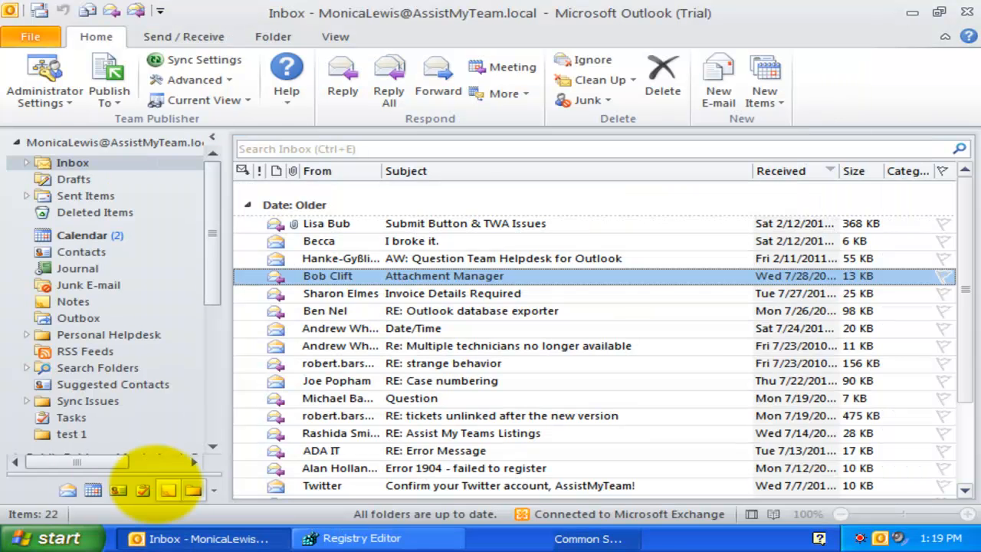
# Check which common SharePoint lists are offered as publishing targets in the Inbox, Calendar and Contacts folders.
pyautogui.click(109, 91)
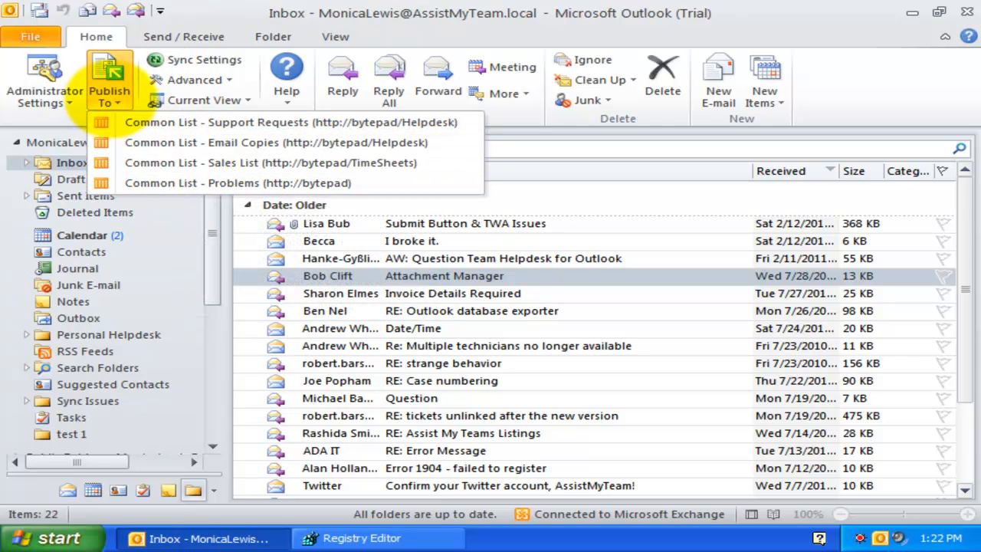
pyautogui.click(110, 73)
pyautogui.click(84, 235)
pyautogui.click(109, 85)
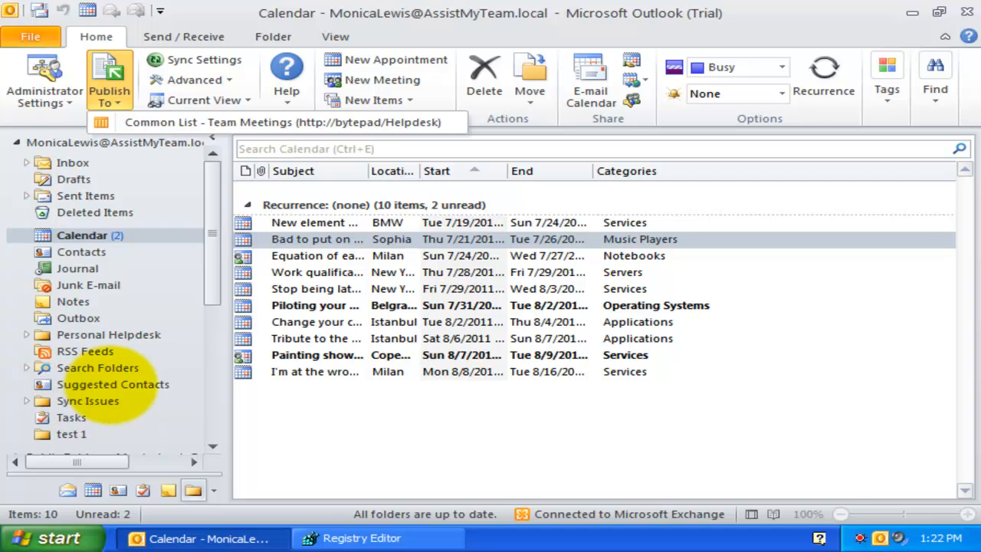
pyautogui.click(81, 253)
pyautogui.click(110, 91)
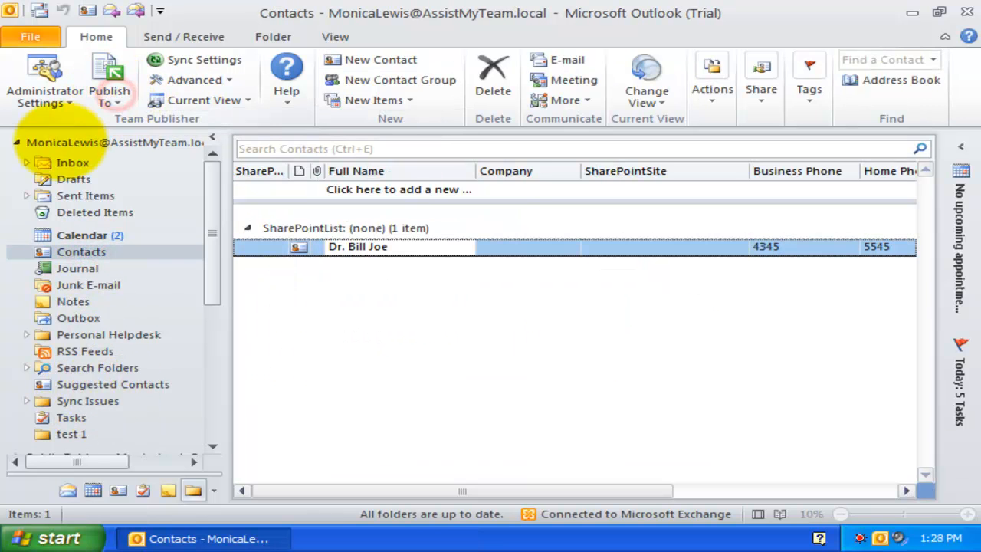
# Open the Ongoing Cases folder inside Issue Tracking SP under All Public Folders.
pyautogui.click(72, 163)
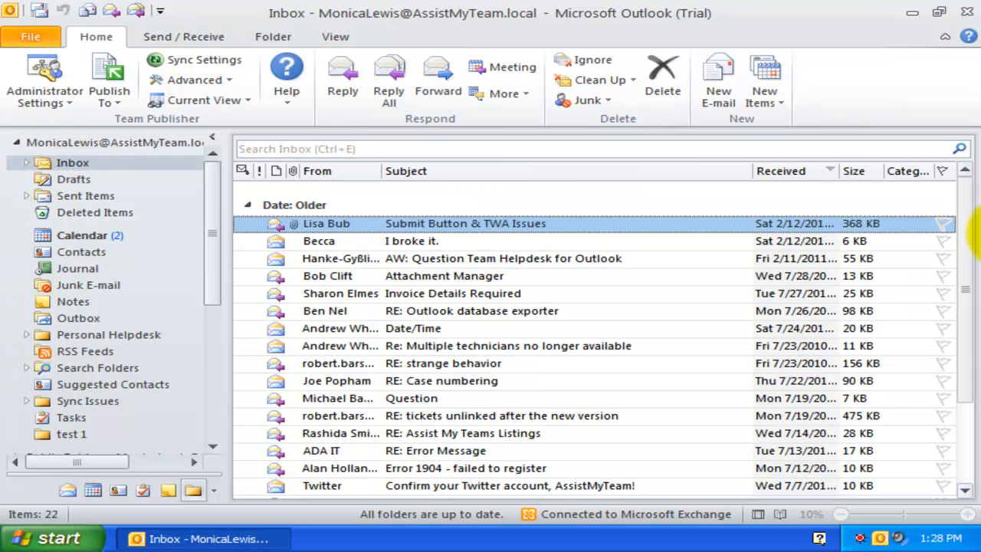
pyautogui.scroll(-5, 210, 246)
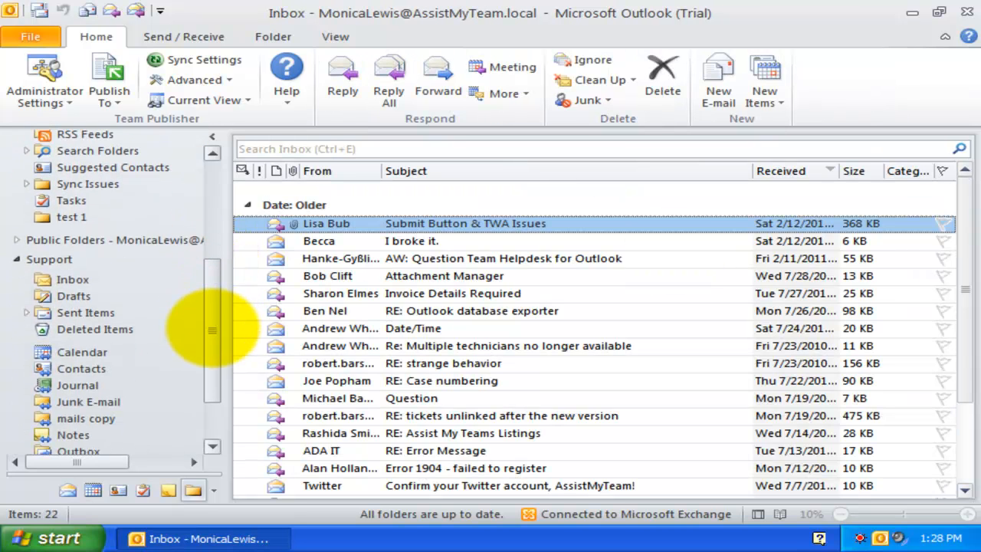
pyautogui.click(16, 239)
pyautogui.click(27, 277)
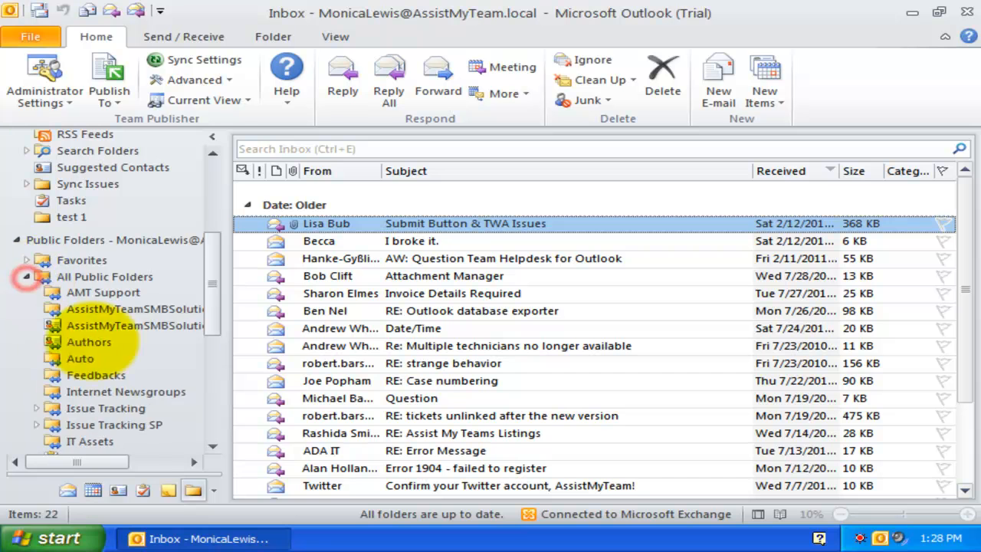
pyautogui.moveTo(213, 278); pyautogui.dragTo(212, 293)
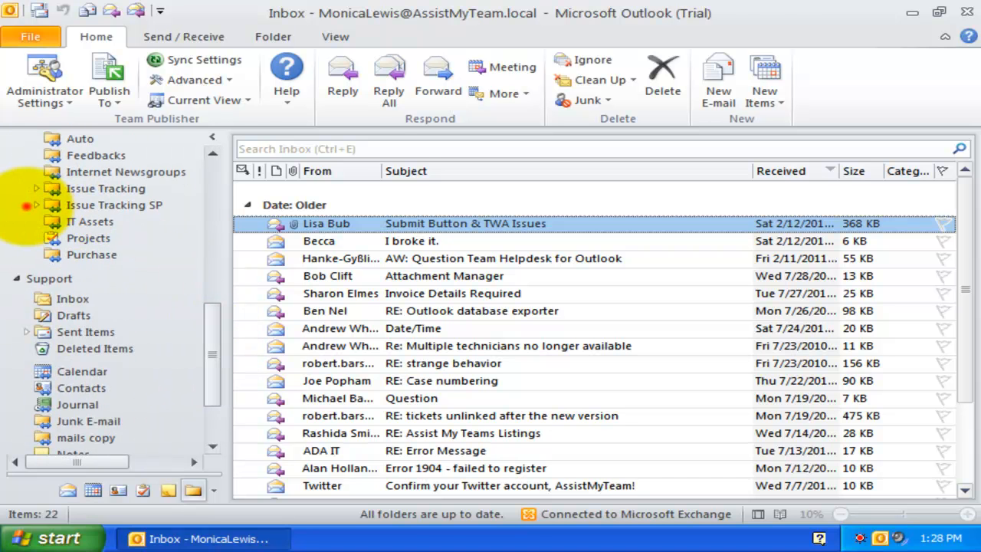
pyautogui.click(27, 205)
pyautogui.click(35, 205)
pyautogui.click(110, 254)
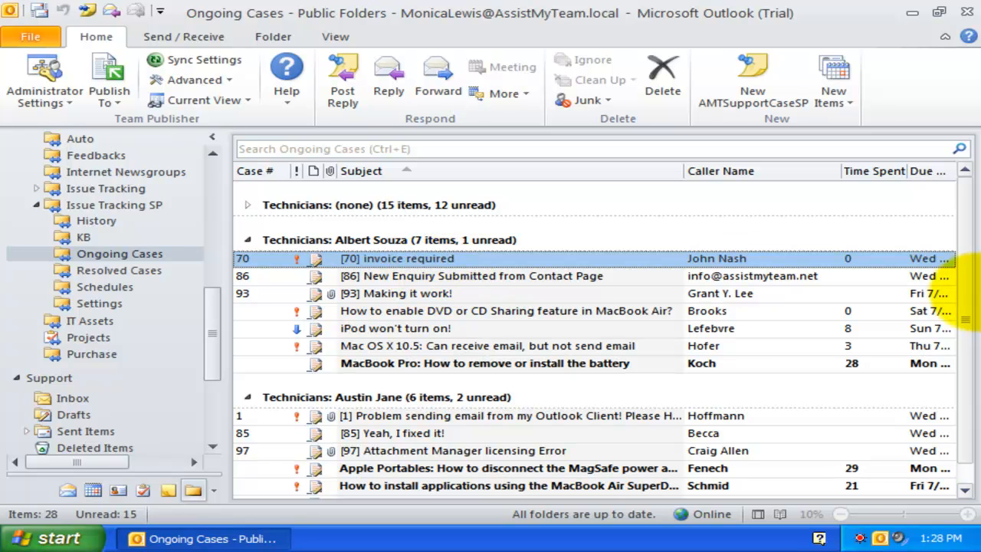
# Open the case "How to enable DVD or CD Sharing feature in MacBook Air?" and review its Email History, Time Spent and Case details with the ribbon collapsed.
pyautogui.click(503, 310)
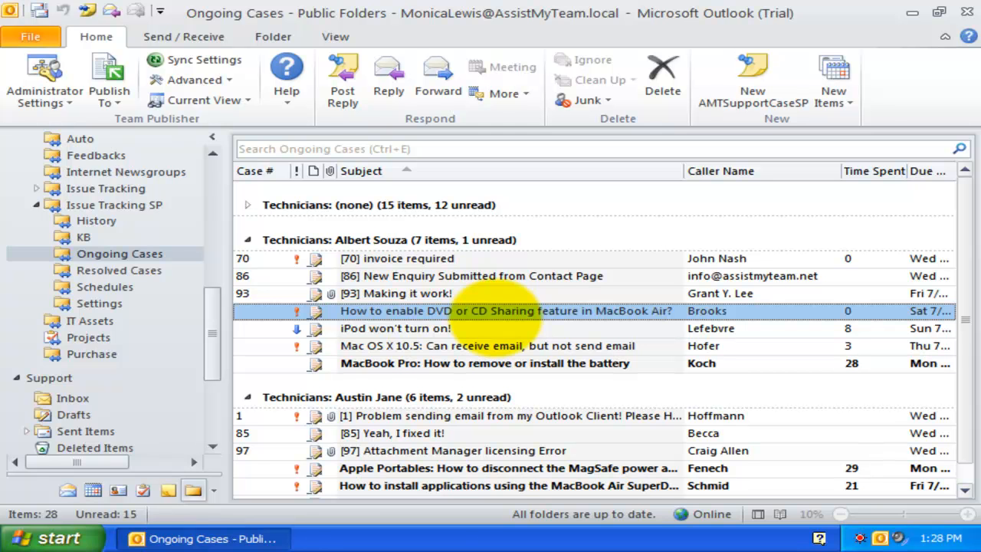
pyautogui.doubleClick(494, 314)
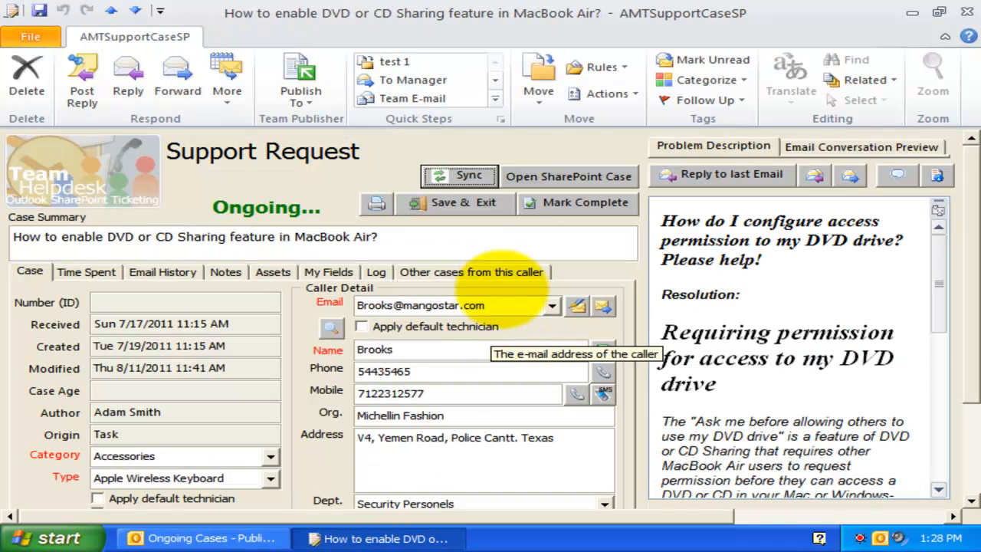
pyautogui.click(162, 272)
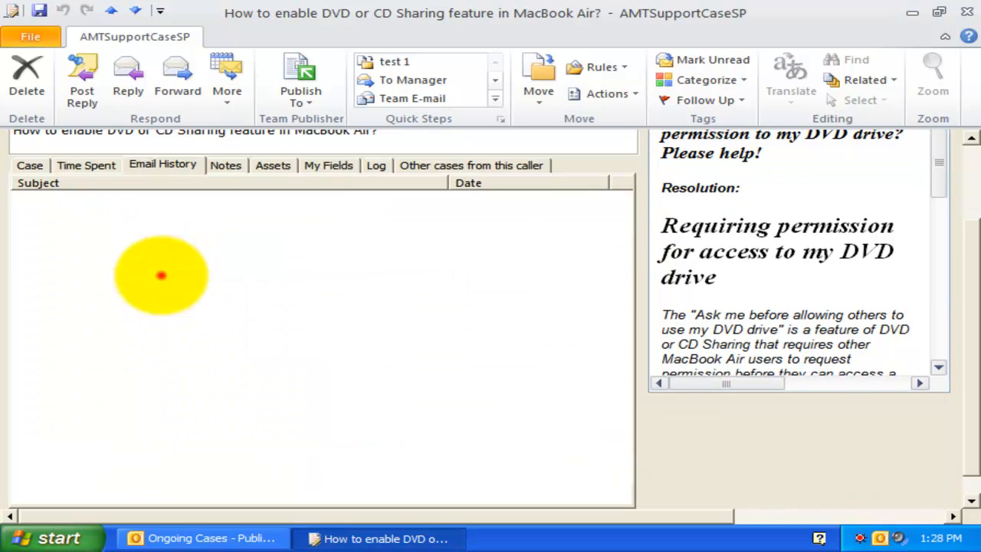
pyautogui.click(86, 164)
pyautogui.click(30, 165)
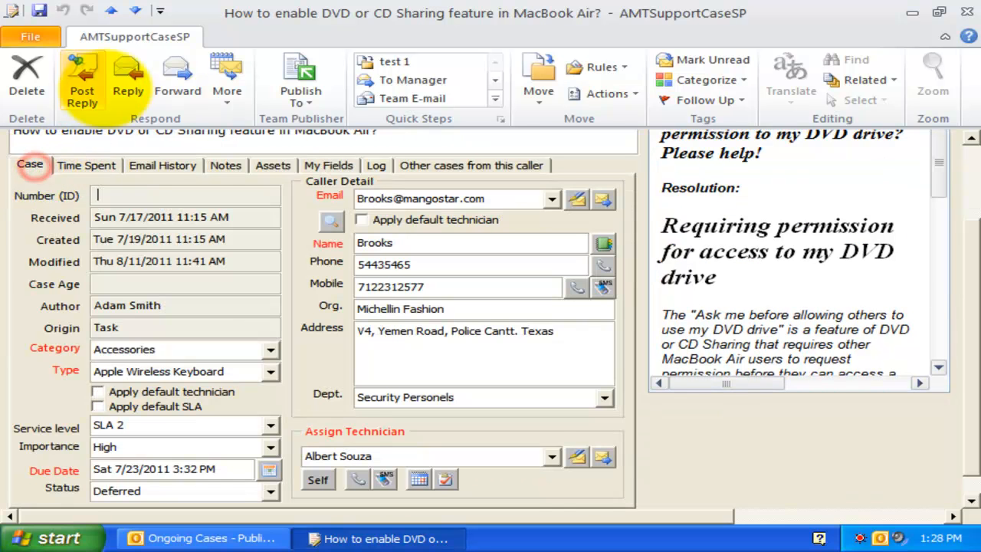
pyautogui.doubleClick(126, 36)
pyautogui.click(850, 316)
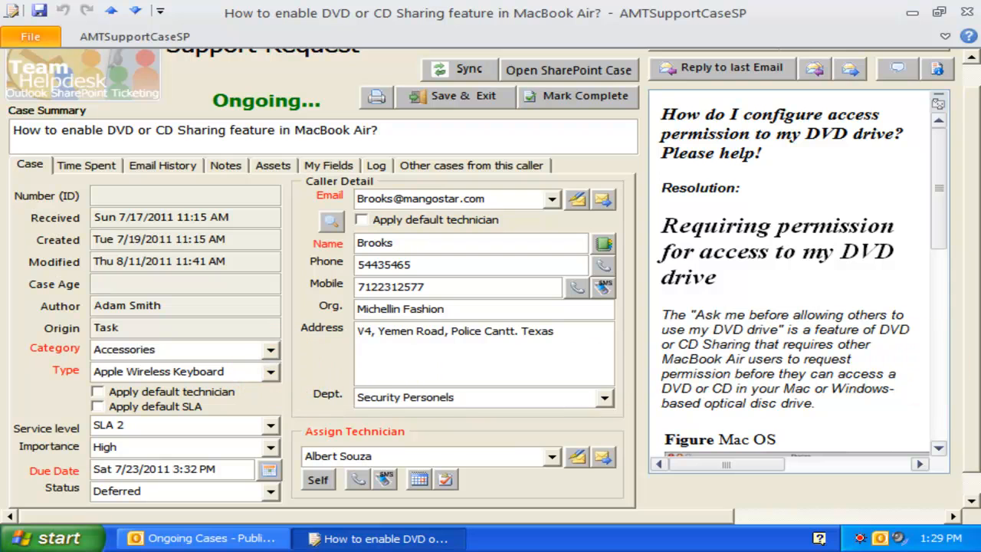
# Close the open case and launch a new SharePoint list mapping for the Ongoing Cases folder.
pyautogui.click(964, 13)
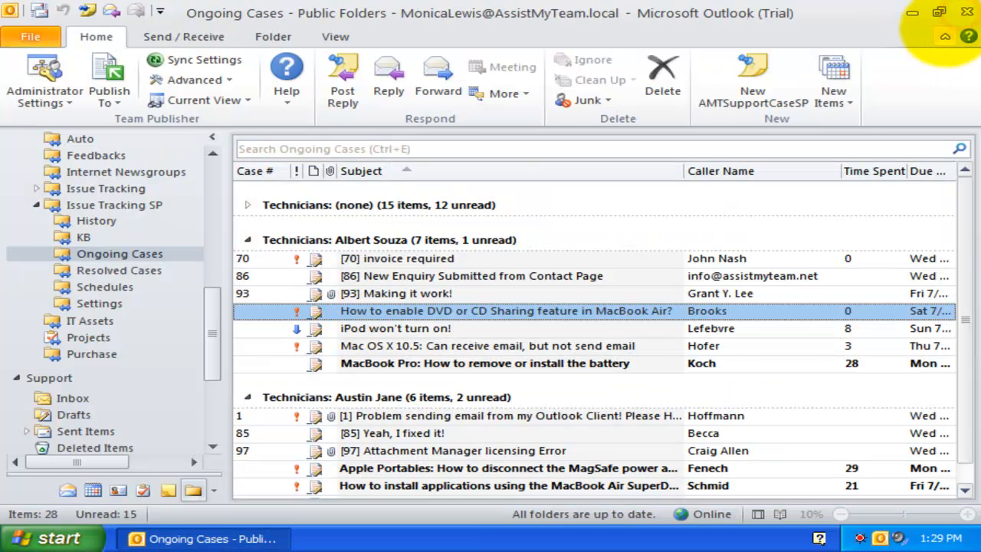
pyautogui.click(48, 96)
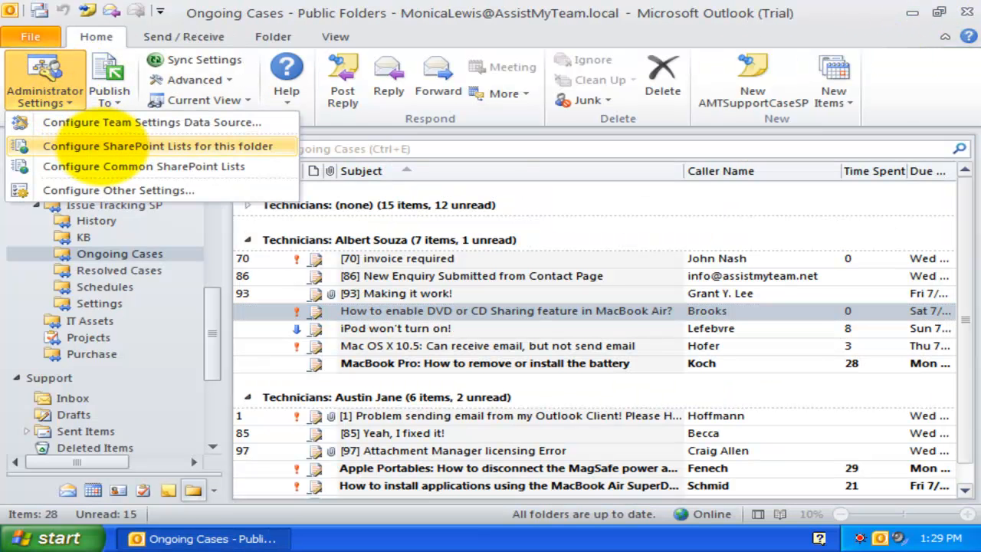
pyautogui.click(103, 147)
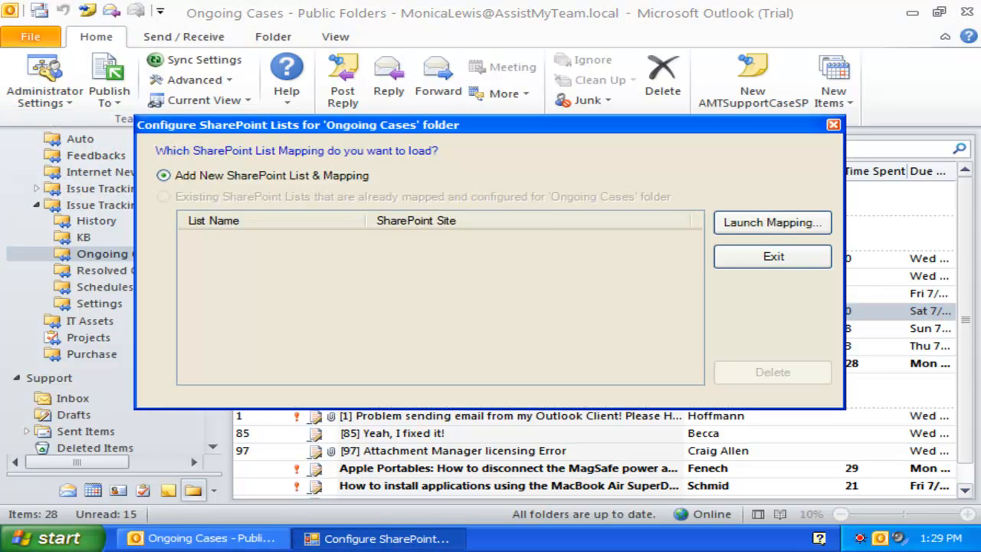
pyautogui.click(747, 223)
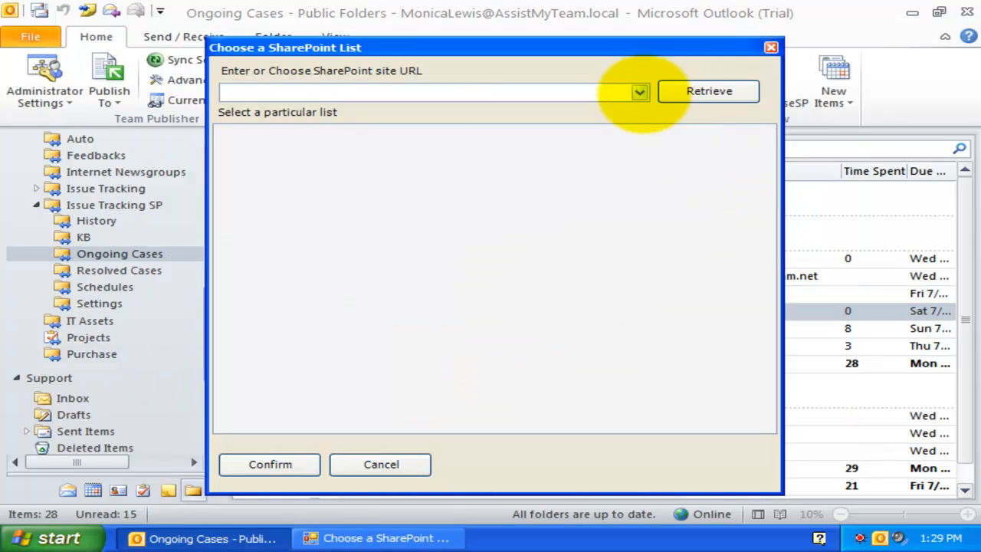
pyautogui.click(639, 92)
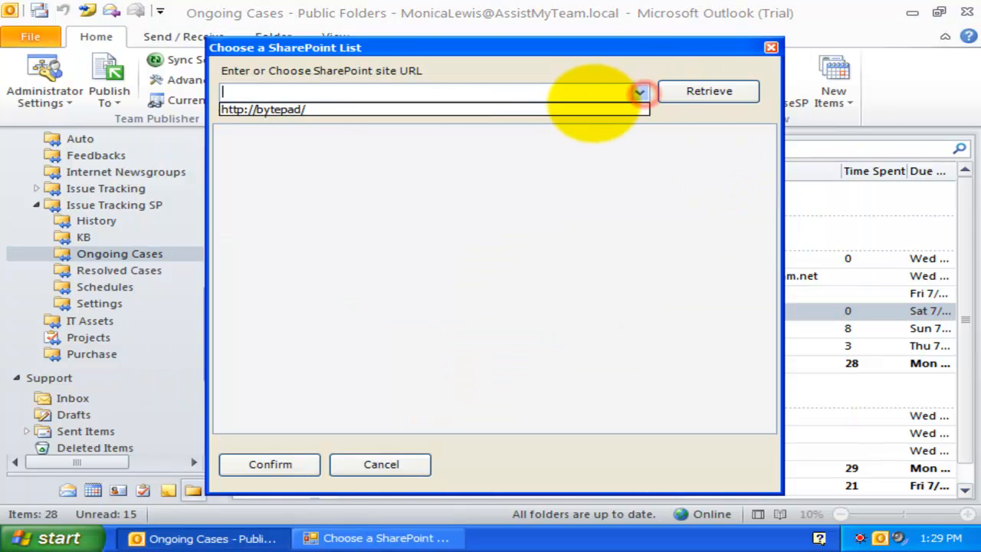
pyautogui.click(591, 107)
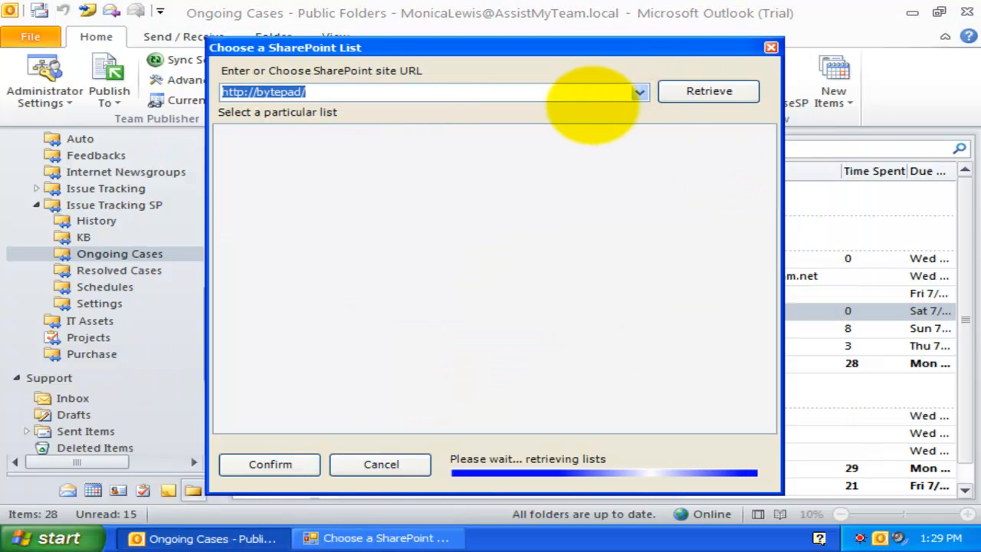
pyautogui.click(358, 207)
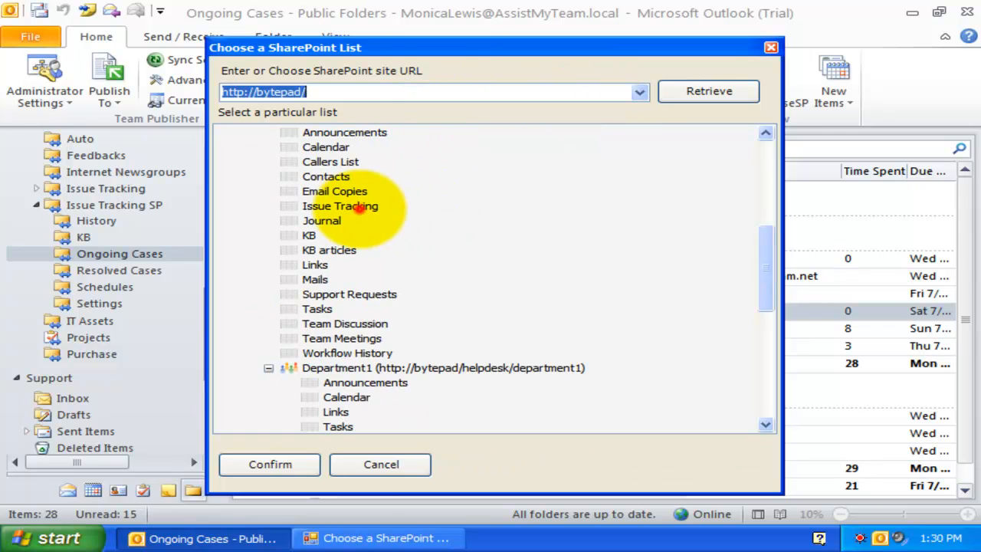
pyautogui.click(358, 207)
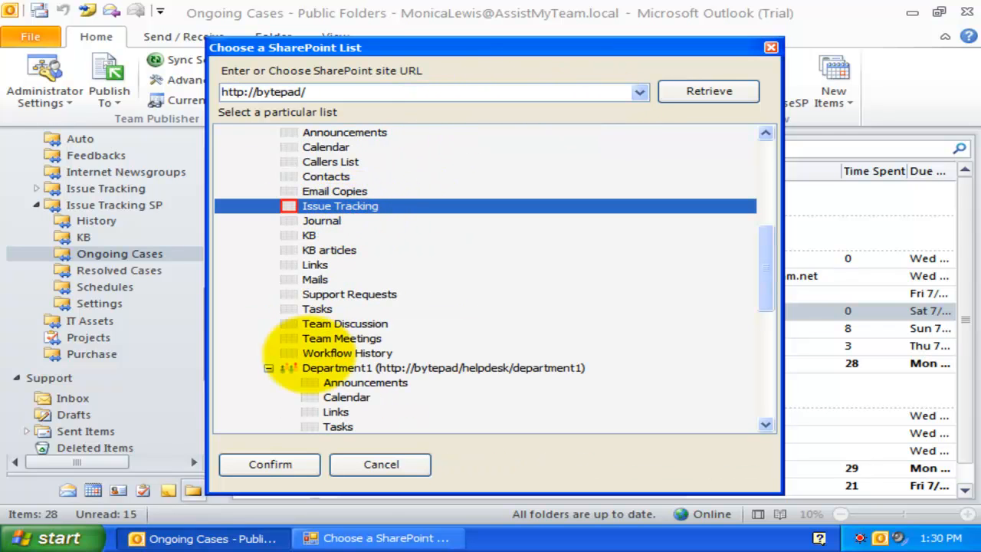
pyautogui.click(270, 463)
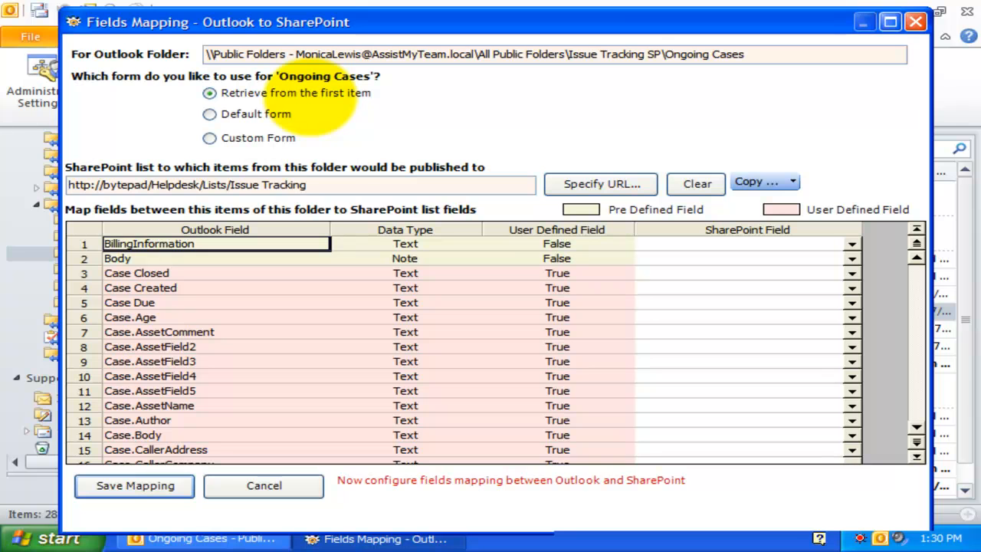
# Look through the user-defined Case fields retrieved from the first item of the Ongoing Cases folder.
pyautogui.click(294, 274)
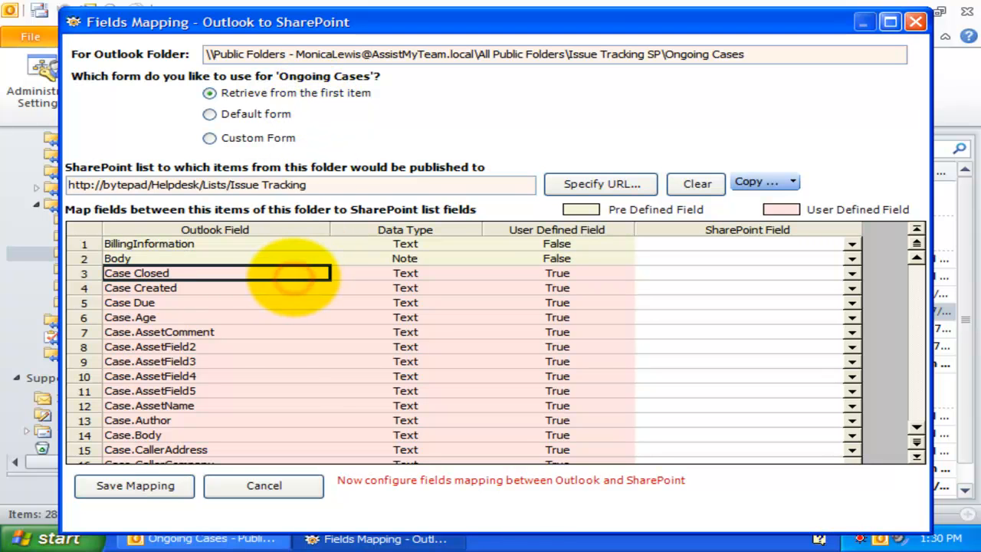
pyautogui.scroll(-12, 293, 274)
pyautogui.scroll(5, 294, 276)
pyautogui.scroll(-4, 293, 275)
pyautogui.moveTo(290, 390); pyautogui.dragTo(186, 236)
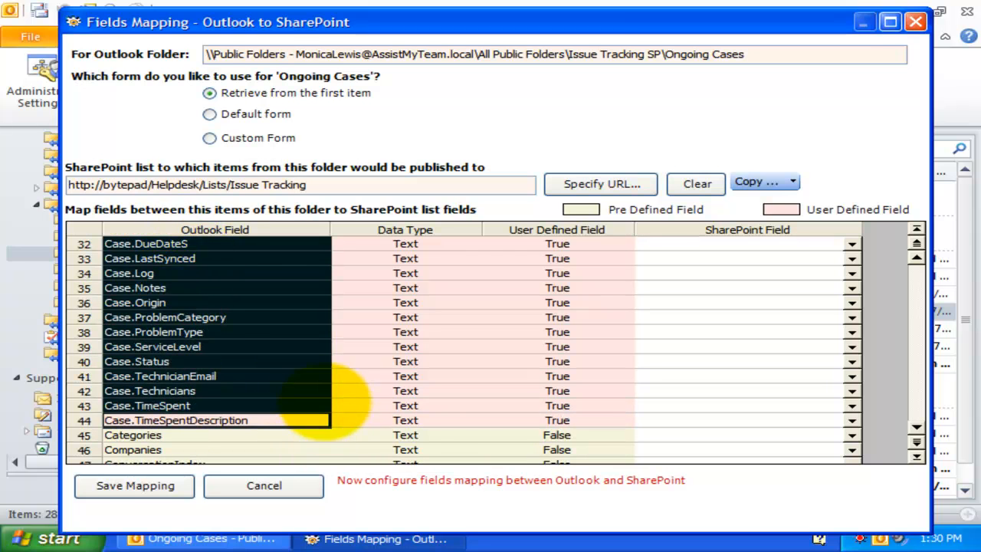
pyautogui.click(298, 333)
pyautogui.moveTo(278, 417); pyautogui.dragTo(232, 307)
pyautogui.scroll(4, 234, 313)
pyautogui.scroll(6, 234, 312)
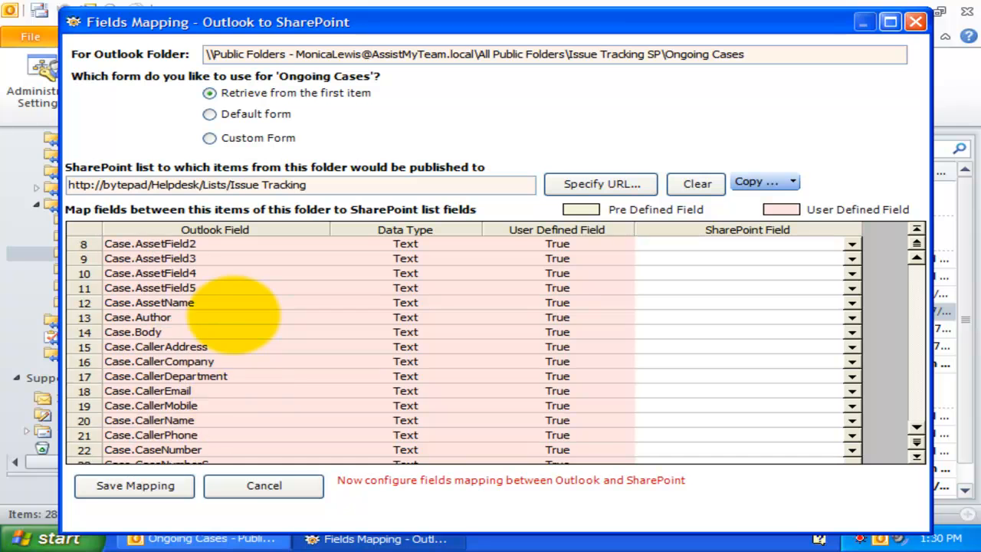
pyautogui.moveTo(274, 300); pyautogui.dragTo(230, 391)
# Switch the mapping to the default form and look through its Mail fields.
pyautogui.click(316, 345)
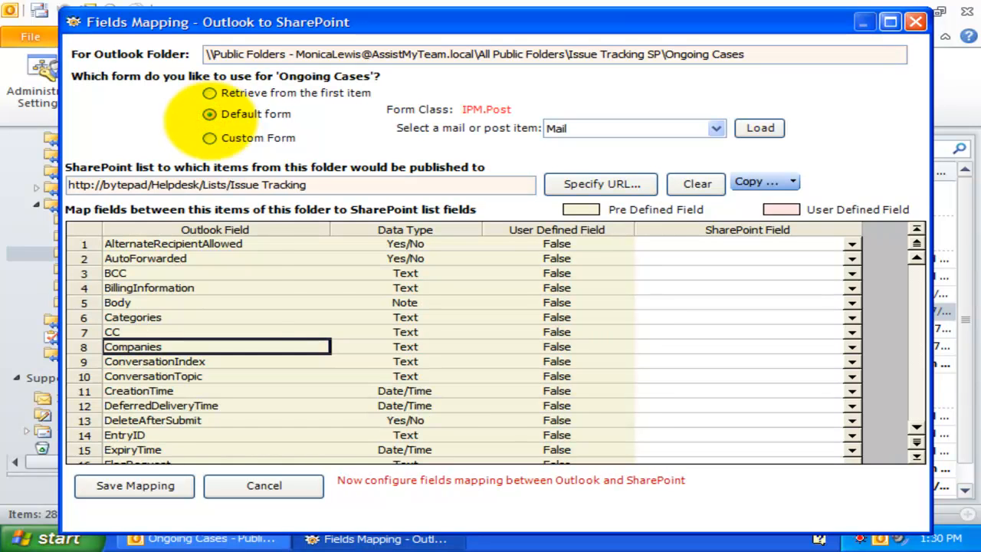
pyautogui.click(246, 301)
pyautogui.scroll(-10, 245, 299)
pyautogui.scroll(10, 246, 298)
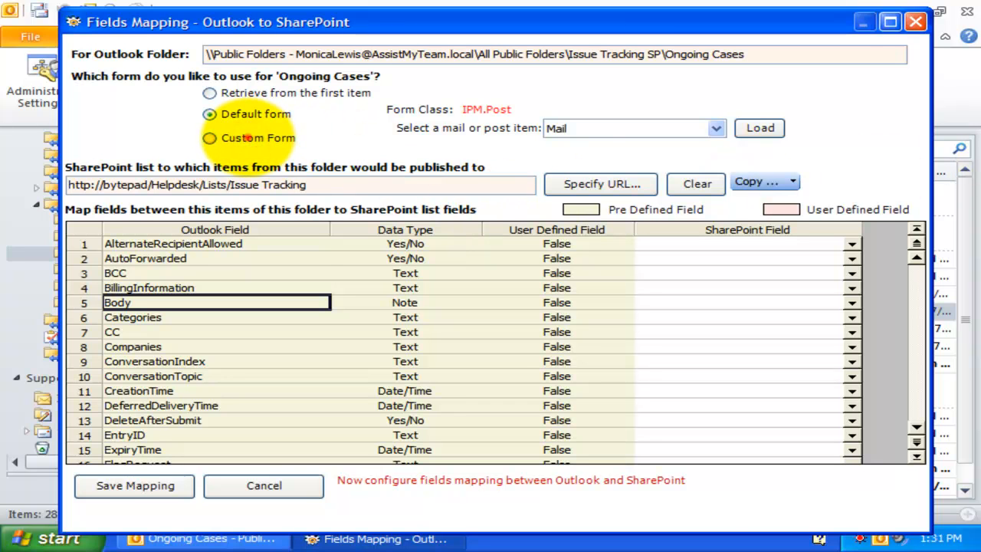
# Load the fields of the custom form AMTSupportCaseSP with message class IPM.Post.
pyautogui.click(497, 133)
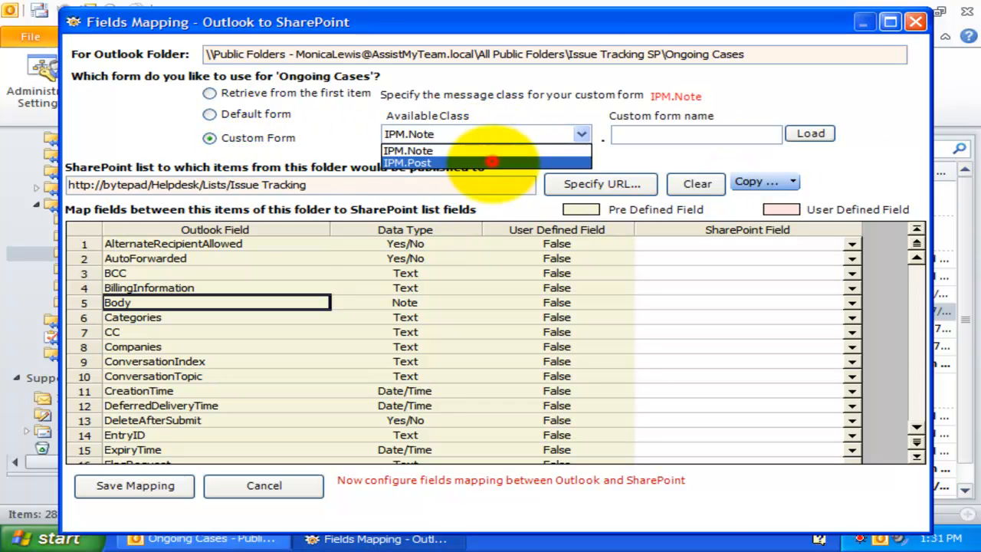
pyautogui.click(491, 158)
pyautogui.click(649, 136)
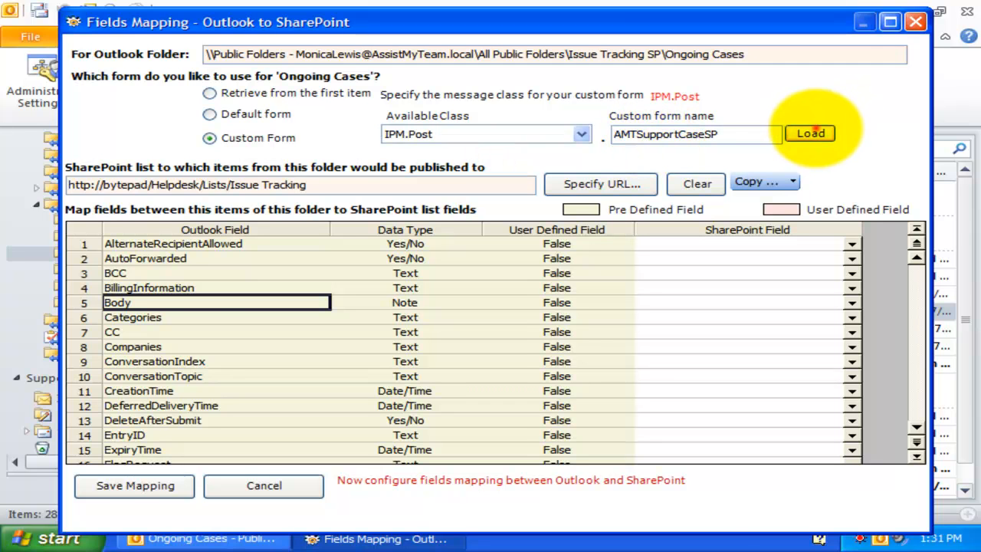
pyautogui.click(810, 133)
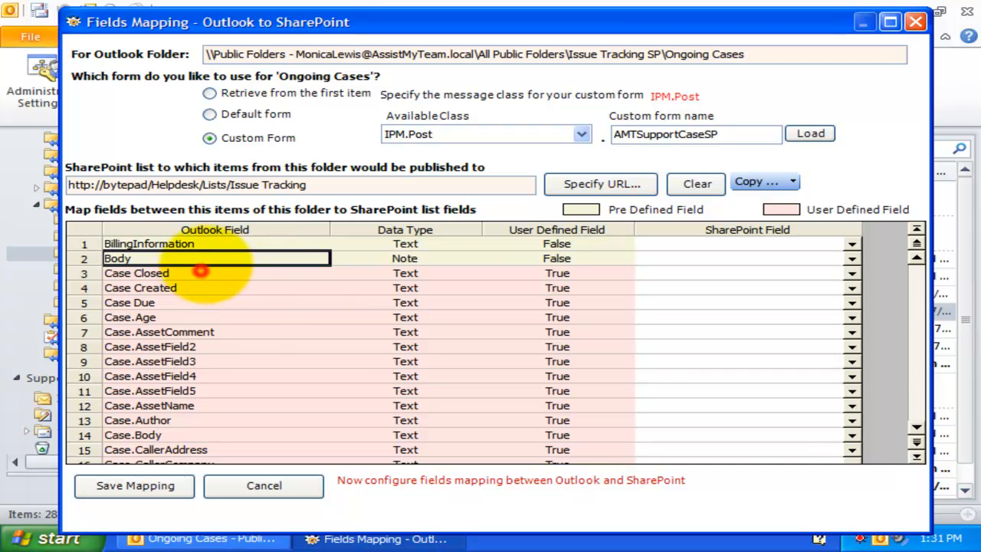
# Map the Case.CallerName field to the SharePoint field Sender Name.
pyautogui.click(238, 375)
pyautogui.scroll(-4, 246, 372)
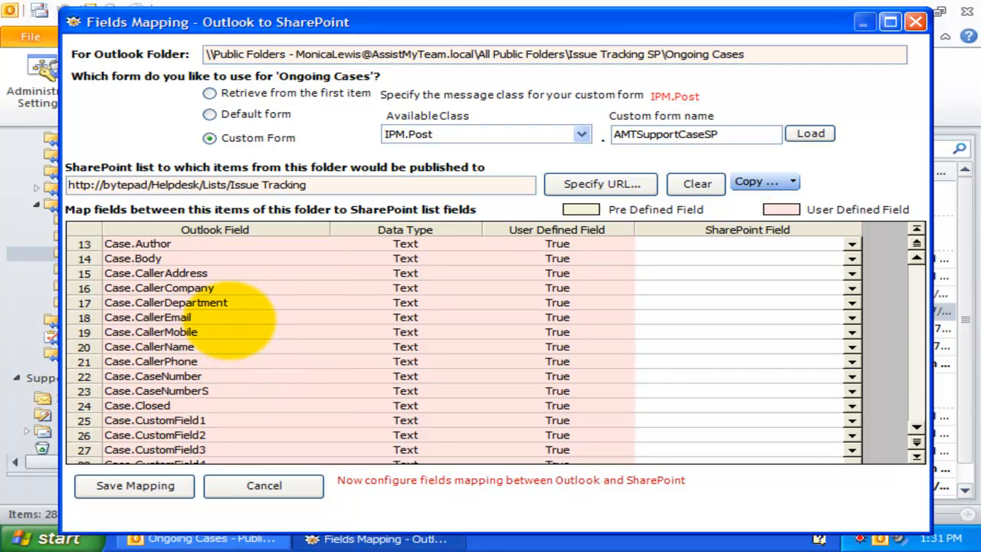
pyautogui.click(229, 346)
pyautogui.click(851, 346)
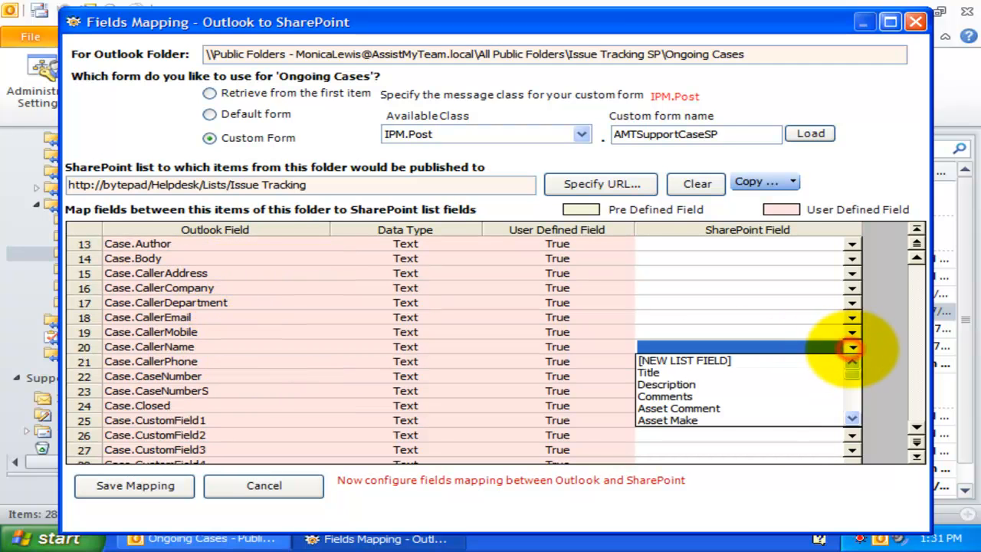
pyautogui.scroll(-1, 852, 377)
pyautogui.moveTo(852, 378); pyautogui.dragTo(852, 393)
pyautogui.click(747, 372)
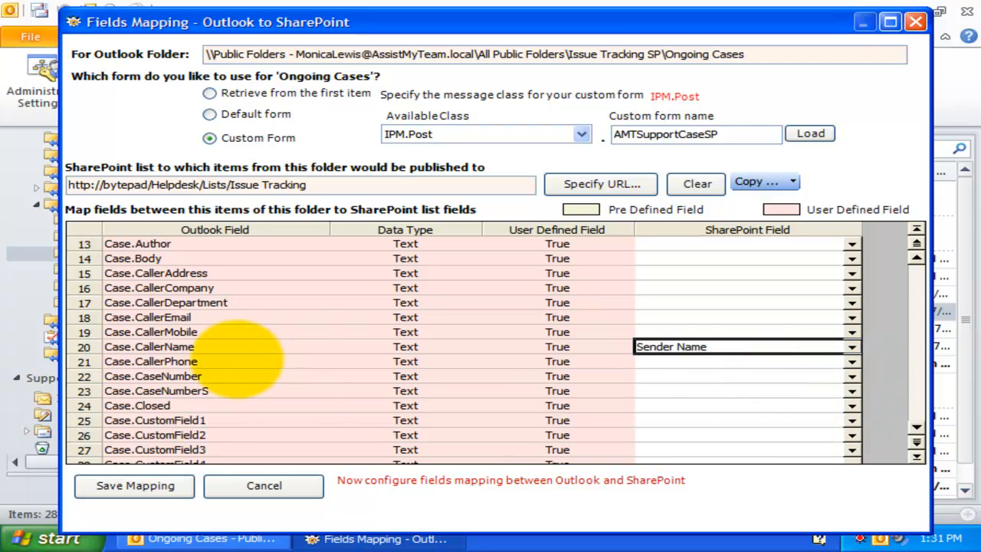
# Map the Case.CallerEmail field to the SharePoint field Sender Email.
pyautogui.click(246, 318)
pyautogui.click(852, 317)
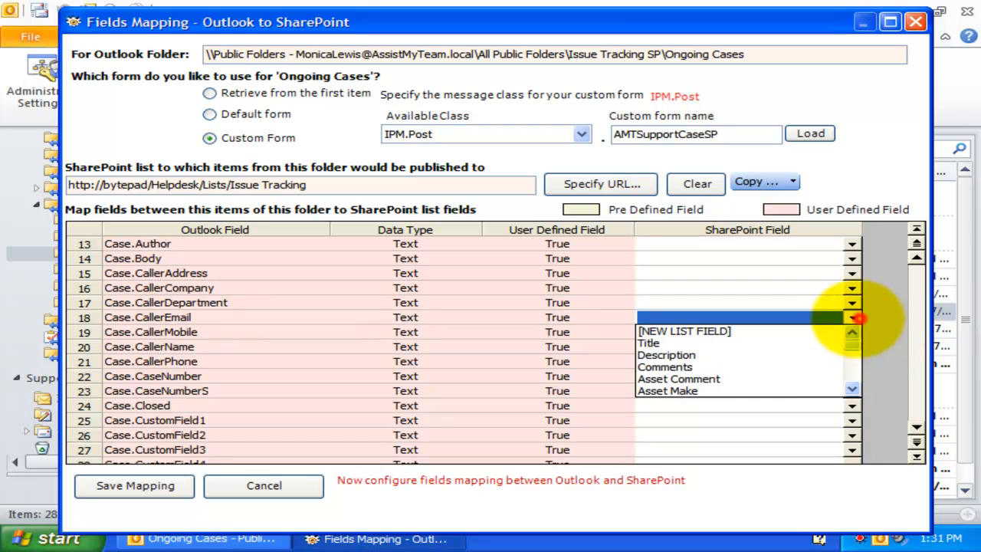
pyautogui.scroll(-3, 850, 368)
pyautogui.click(737, 376)
# Map Case.TimeSpent to Work Done Minutes and Case.TimeSpentDescription to Time Spent Description.
pyautogui.scroll(-9, 260, 291)
pyautogui.click(253, 288)
pyautogui.click(851, 287)
pyautogui.click(688, 324)
pyautogui.click(280, 302)
pyautogui.click(851, 302)
pyautogui.scroll(-5, 828, 337)
pyautogui.click(797, 315)
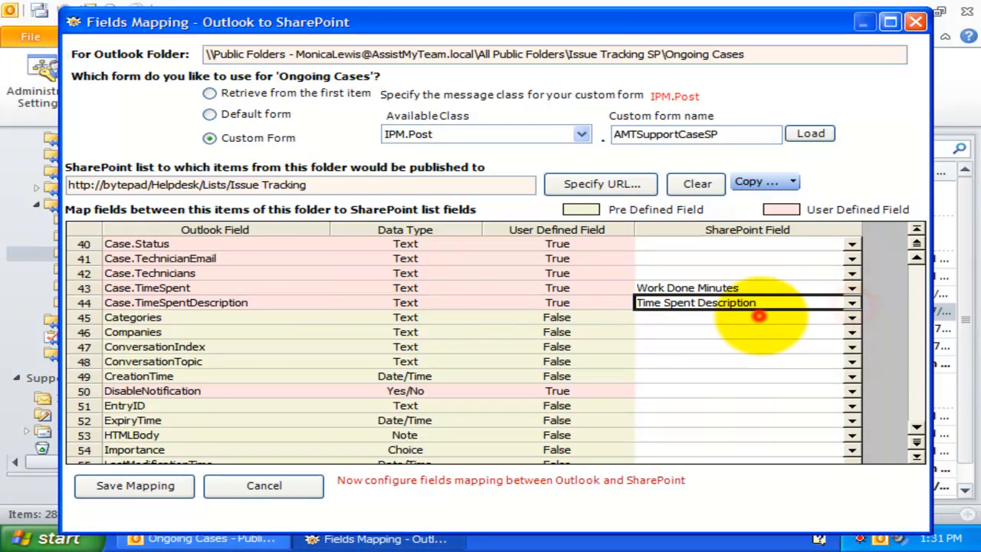
# Map Case.ProblemCategory to Problem Category and Case.ProblemType to Problem Type, and save the Issue Tracking mapping.
pyautogui.click(380, 334)
pyautogui.scroll(2, 237, 295)
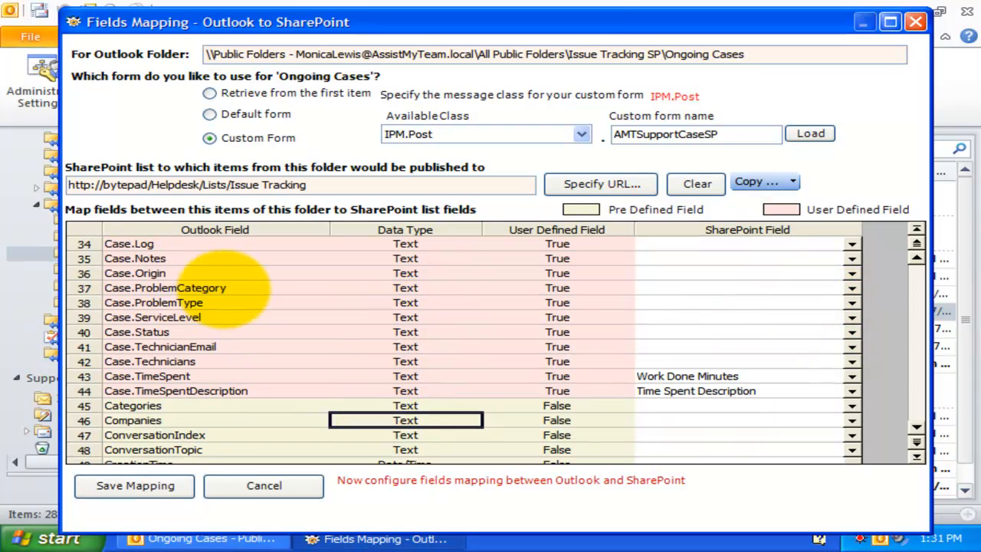
pyautogui.click(245, 287)
pyautogui.click(852, 287)
pyautogui.scroll(-5, 723, 328)
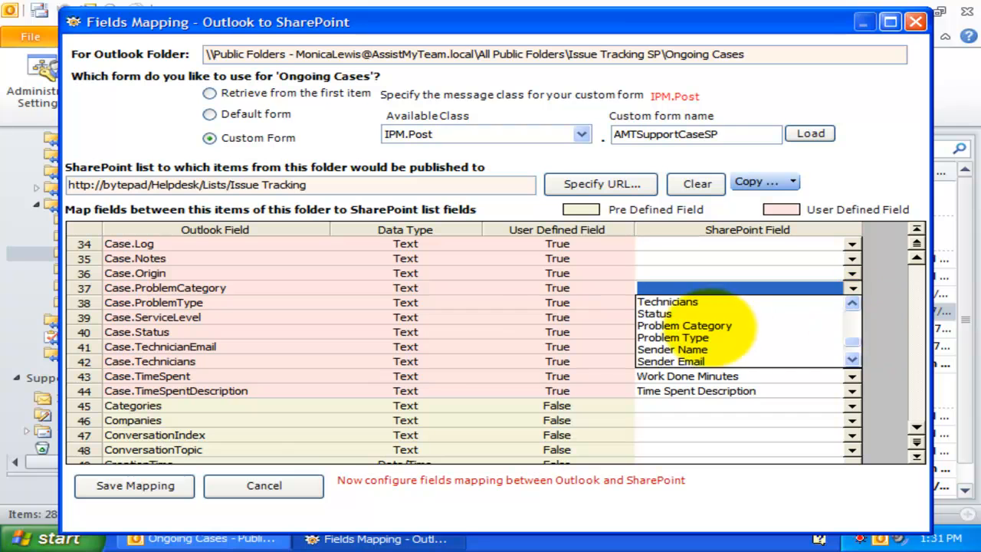
pyautogui.click(707, 324)
pyautogui.click(354, 302)
pyautogui.click(852, 302)
pyautogui.click(674, 357)
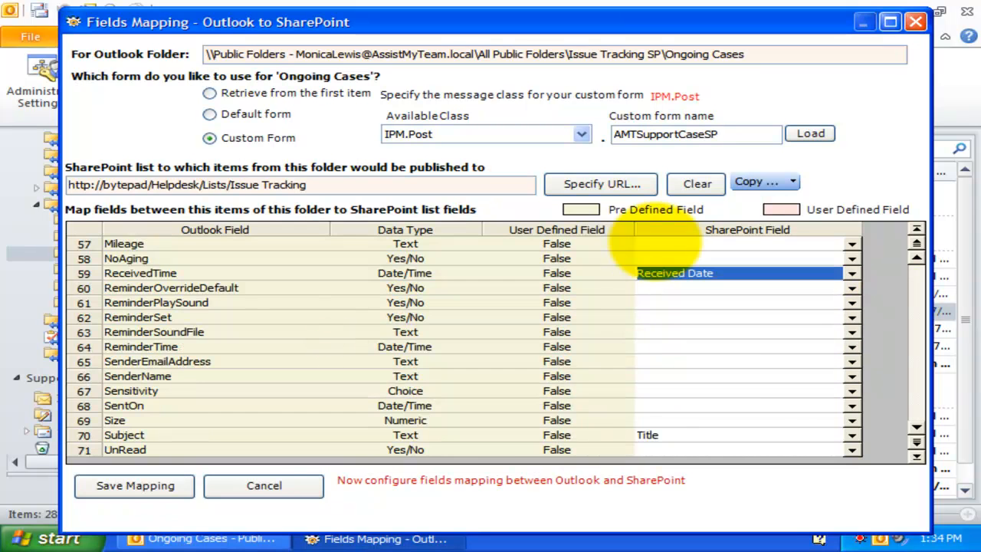
pyautogui.click(161, 485)
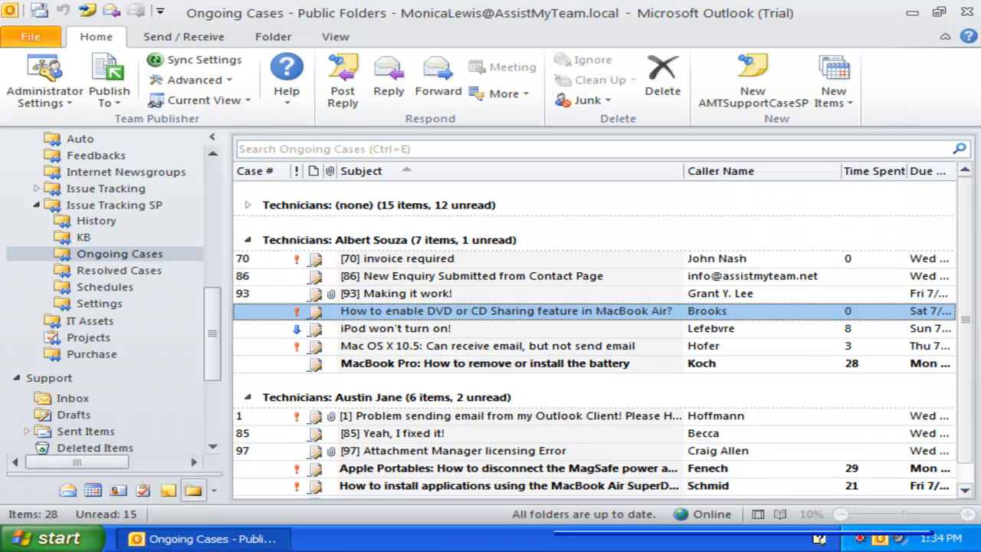
# Compare the SharePoint lists offered as publishing targets in the Ongoing Cases folder with those in the KB folder.
pyautogui.click(109, 93)
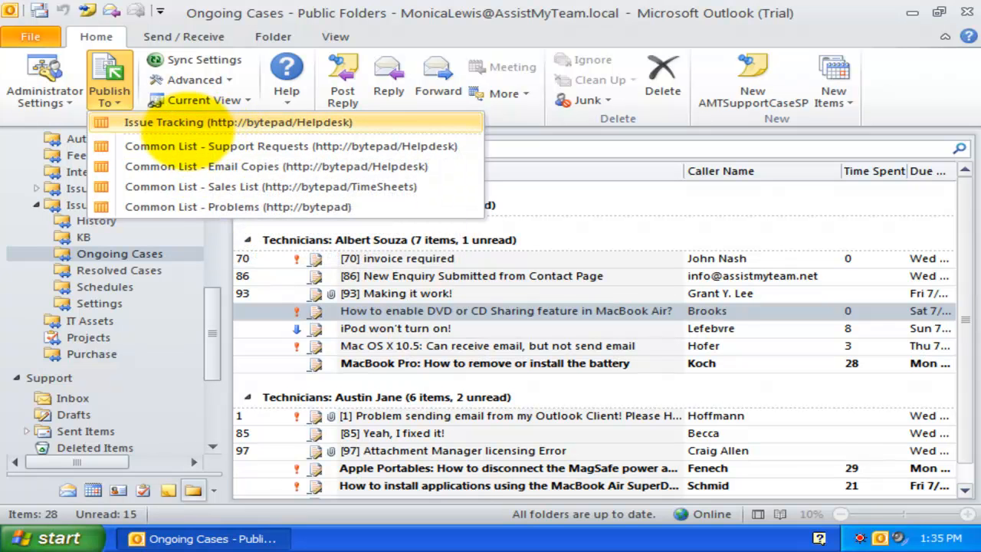
pyautogui.click(100, 270)
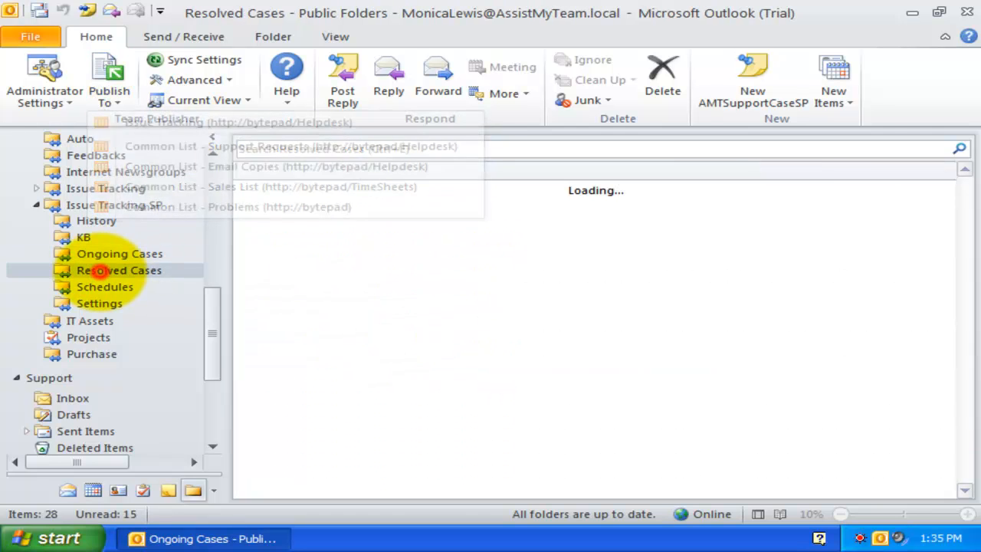
pyautogui.click(101, 236)
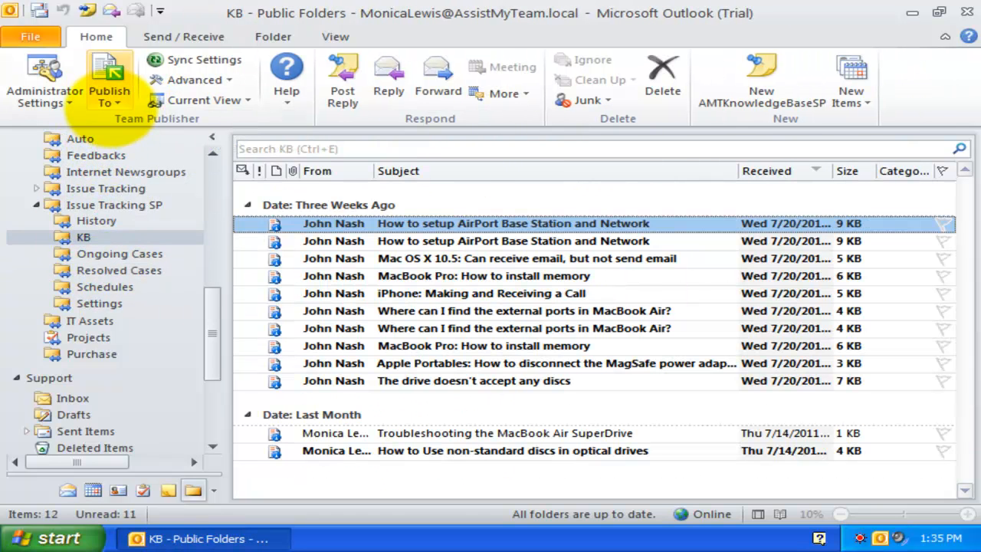
pyautogui.click(107, 98)
pyautogui.click(122, 256)
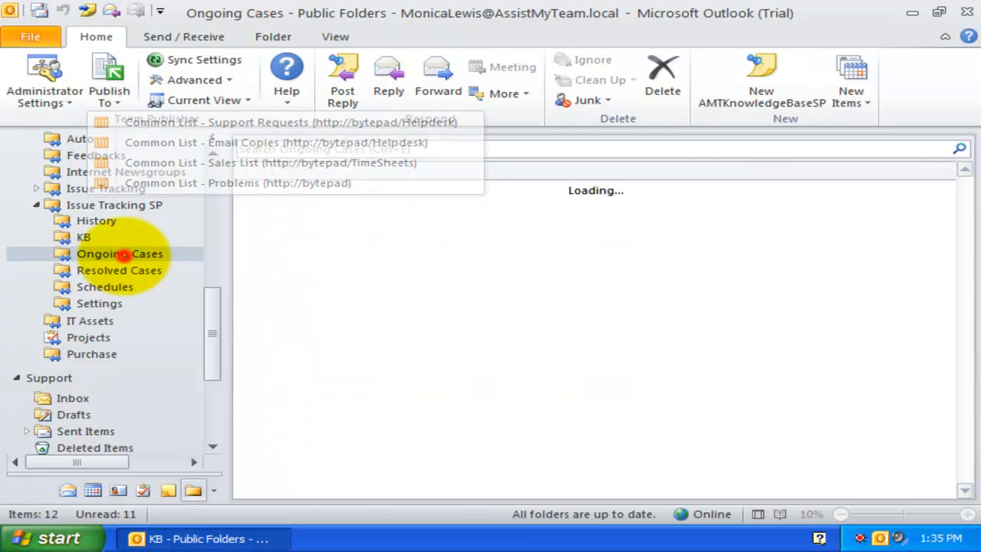
pyautogui.click(110, 90)
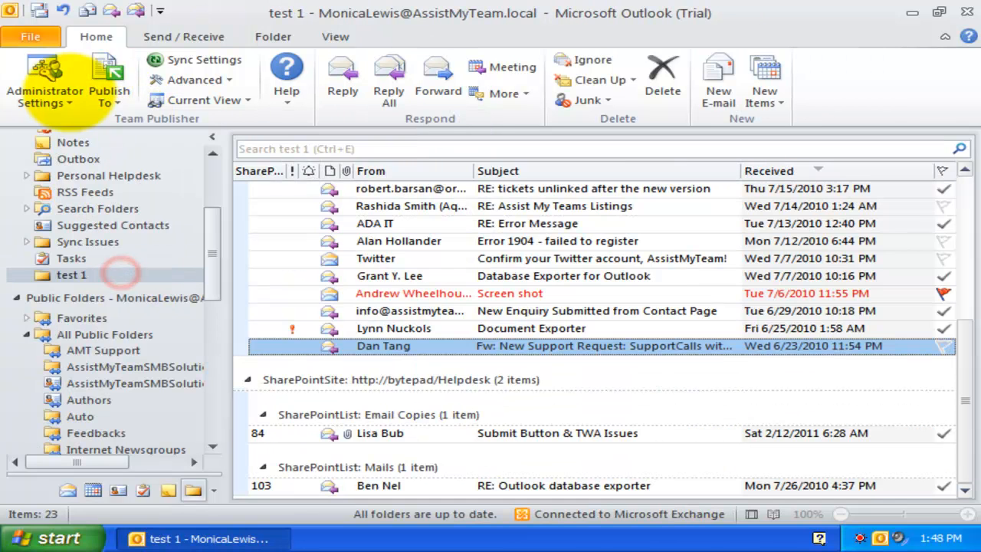
# In the SharePoint publishing settings, keep Retain attachments in SharePoint Item enabled and accept the settings.
pyautogui.click(68, 90)
pyautogui.click(81, 189)
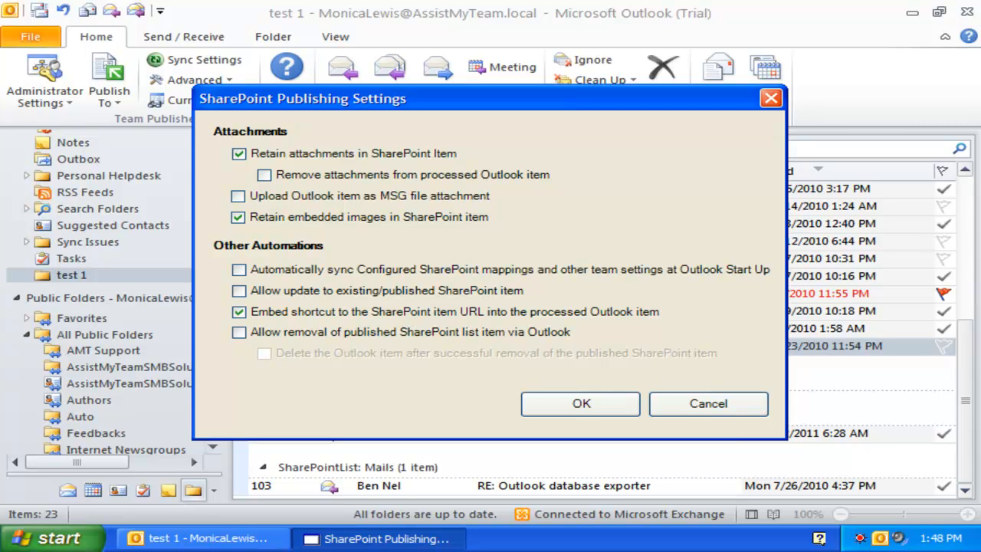
pyautogui.click(268, 153)
pyautogui.click(270, 154)
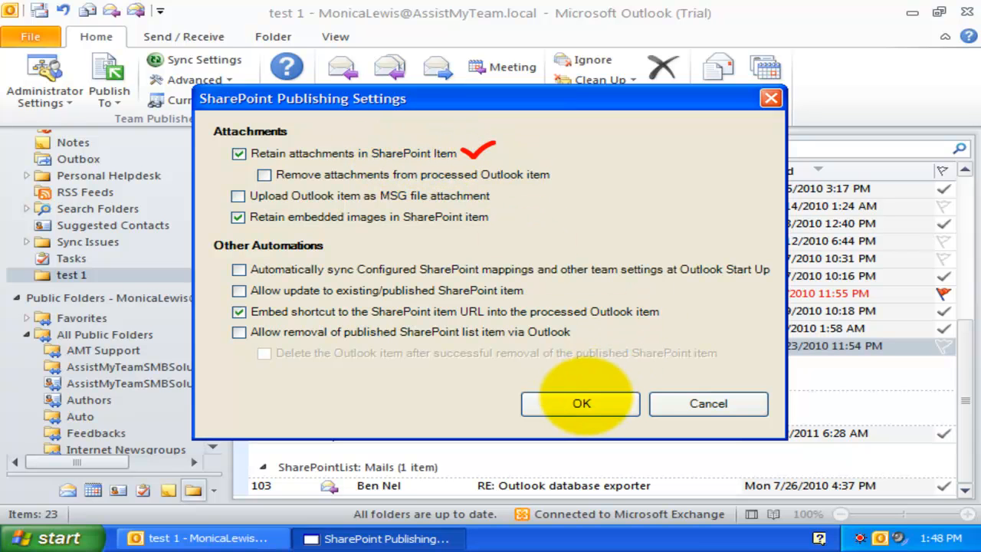
pyautogui.click(582, 403)
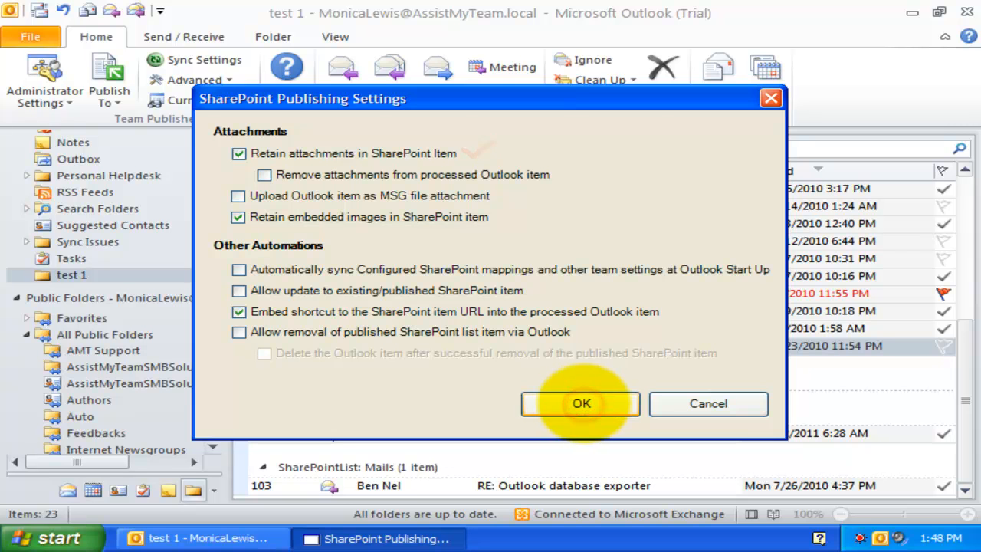
# Open the Submit Button & TWA Issues email and compare its attachments with those retained in its linked SharePoint item.
pyautogui.click(564, 434)
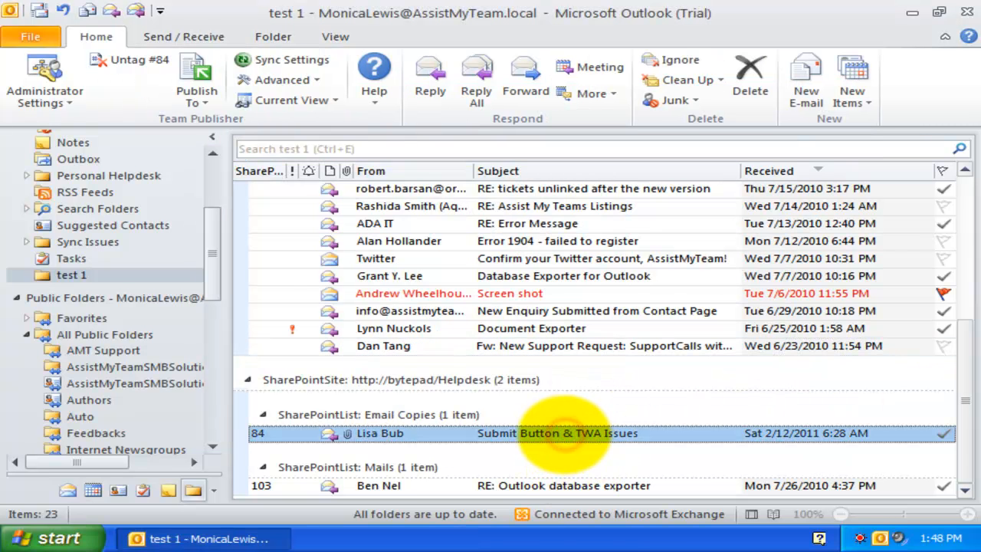
pyautogui.doubleClick(565, 433)
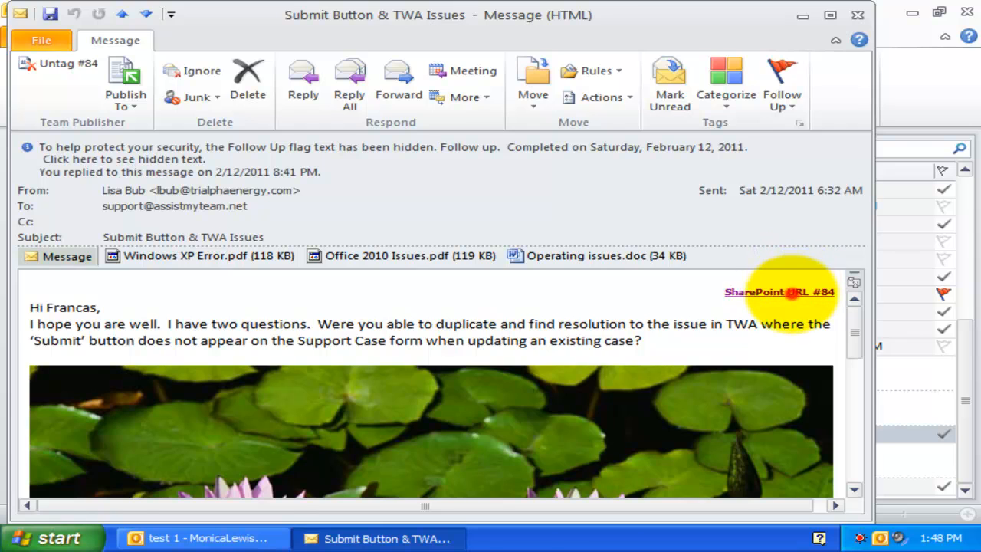
pyautogui.click(792, 293)
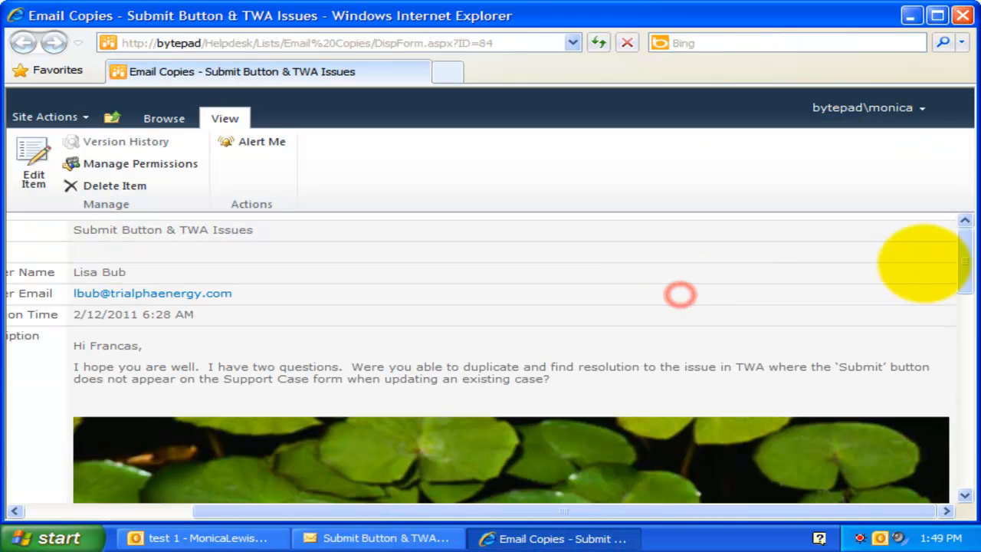
pyautogui.moveTo(958, 238); pyautogui.dragTo(954, 438)
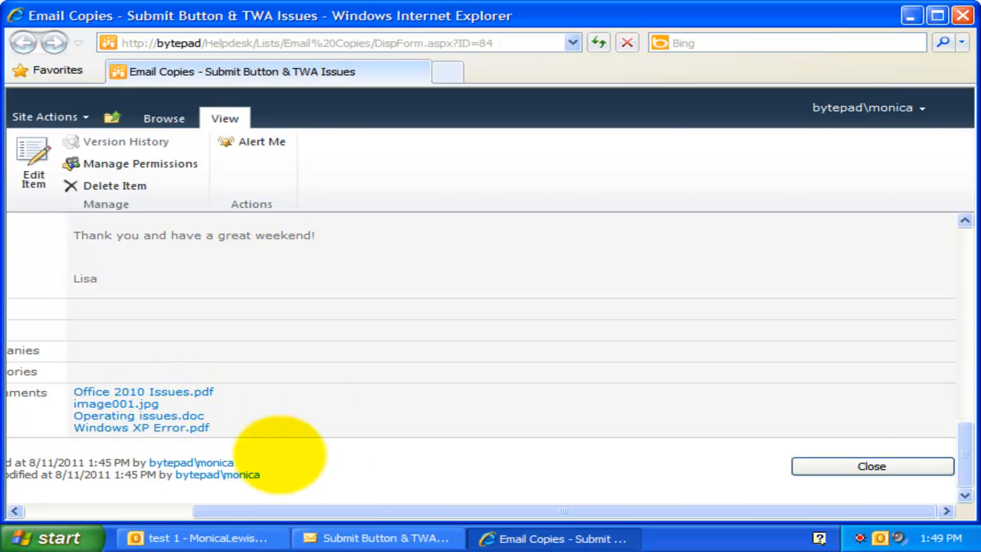
pyautogui.click(349, 537)
pyautogui.click(207, 256)
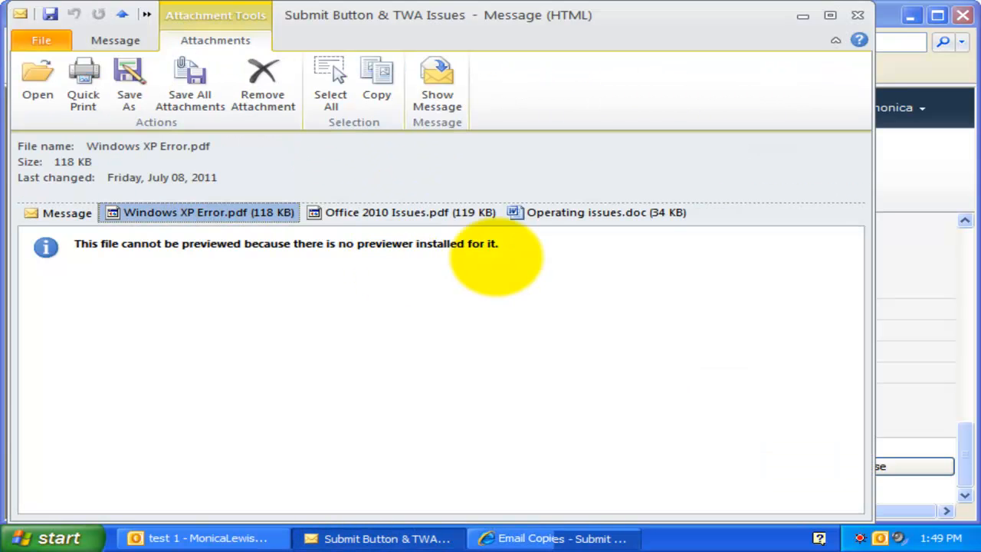
pyautogui.click(857, 15)
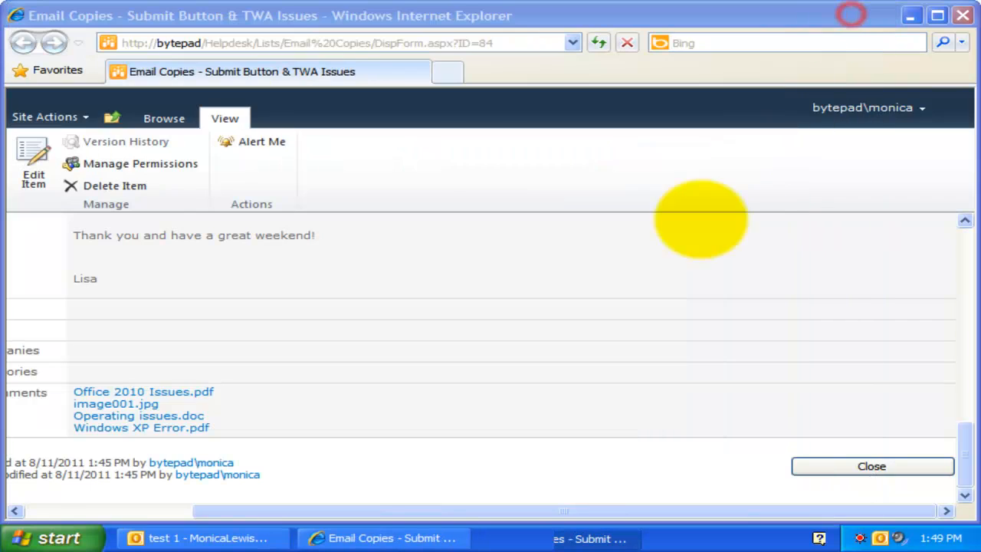
pyautogui.click(169, 538)
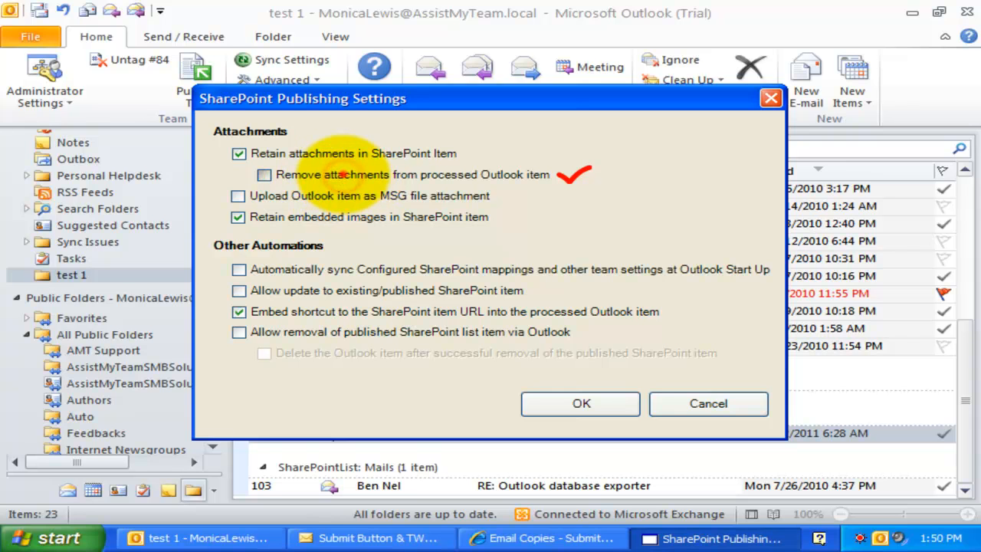
# Enable Upload Outlook item as MSG file attachment in the SharePoint publishing settings and accept them.
pyautogui.click(342, 174)
pyautogui.click(289, 196)
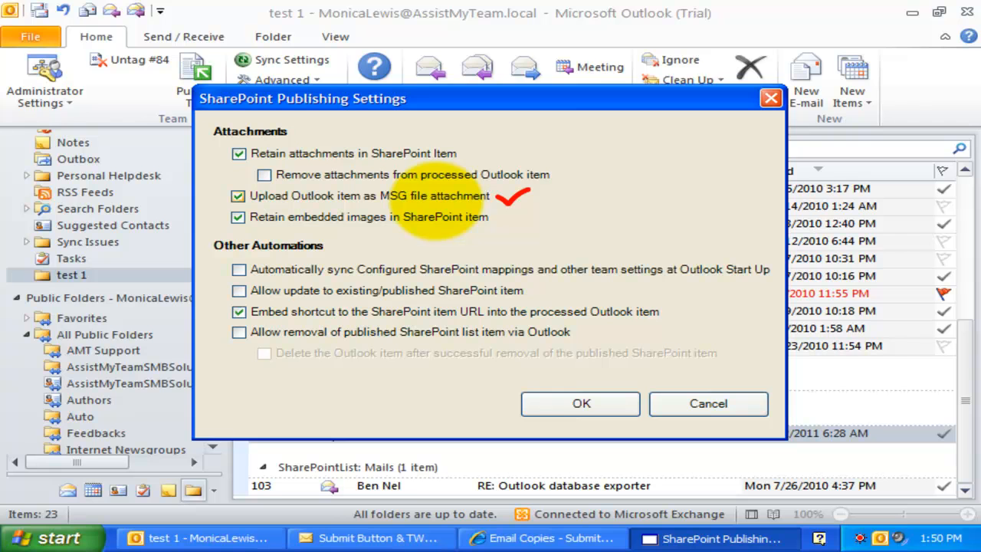
pyautogui.click(580, 404)
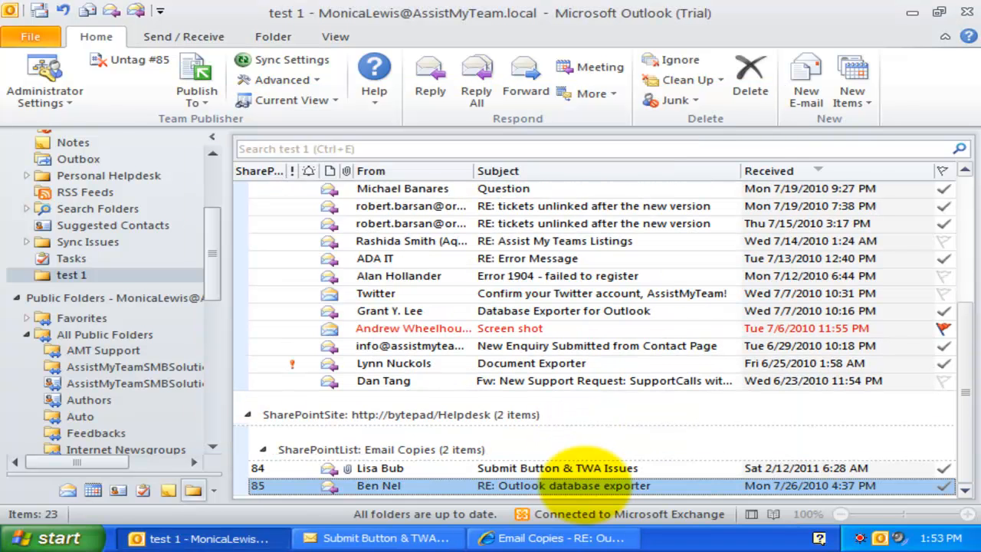
# Inspect the attachments of the RE: Outlook database exporter email's SharePoint item, request the OutlookItem.msg file, and cancel its download.
pyautogui.doubleClick(576, 485)
pyautogui.click(762, 269)
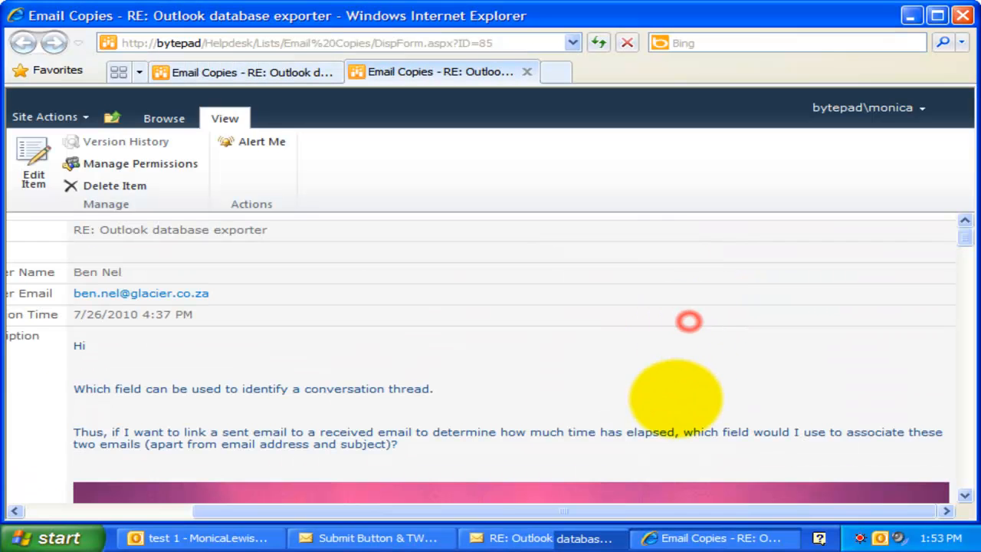
pyautogui.scroll(-5, 688, 320)
pyautogui.moveTo(964, 266); pyautogui.dragTo(952, 466)
pyautogui.click(378, 395)
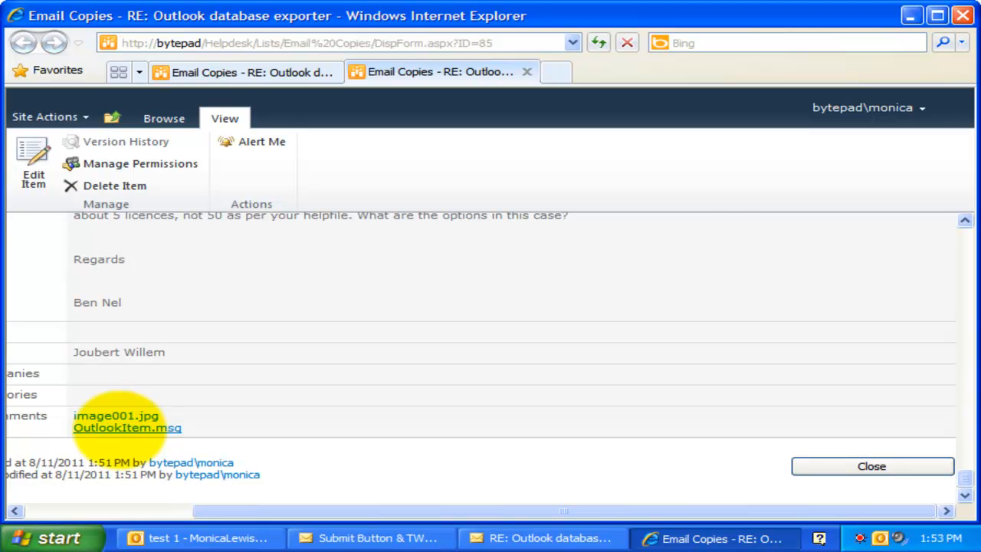
pyautogui.moveTo(214, 512); pyautogui.dragTo(86, 511)
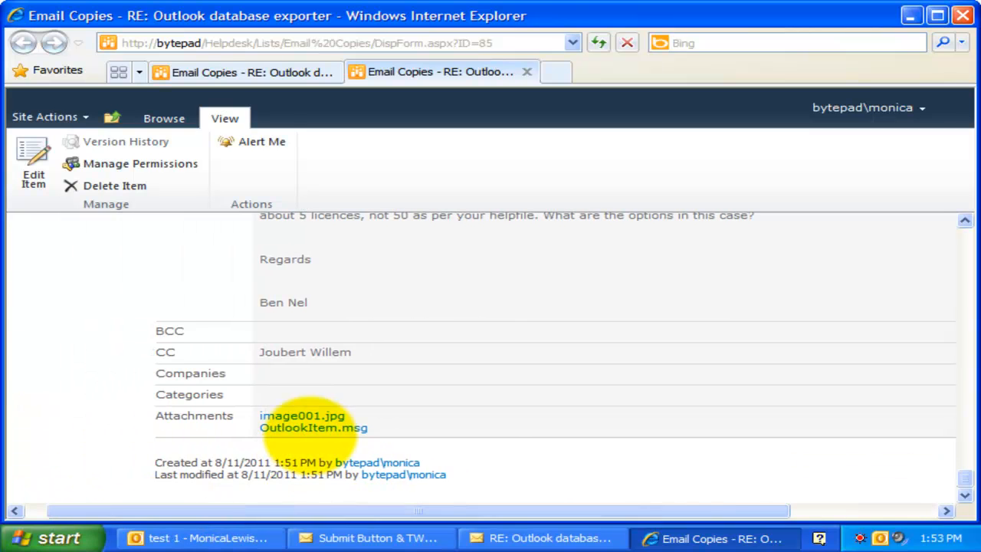
pyautogui.click(312, 429)
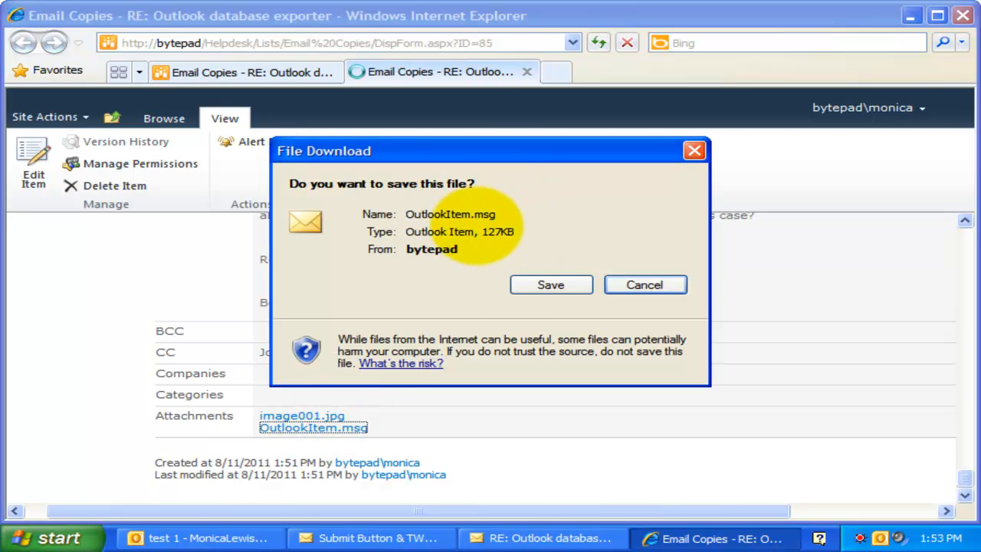
pyautogui.click(644, 284)
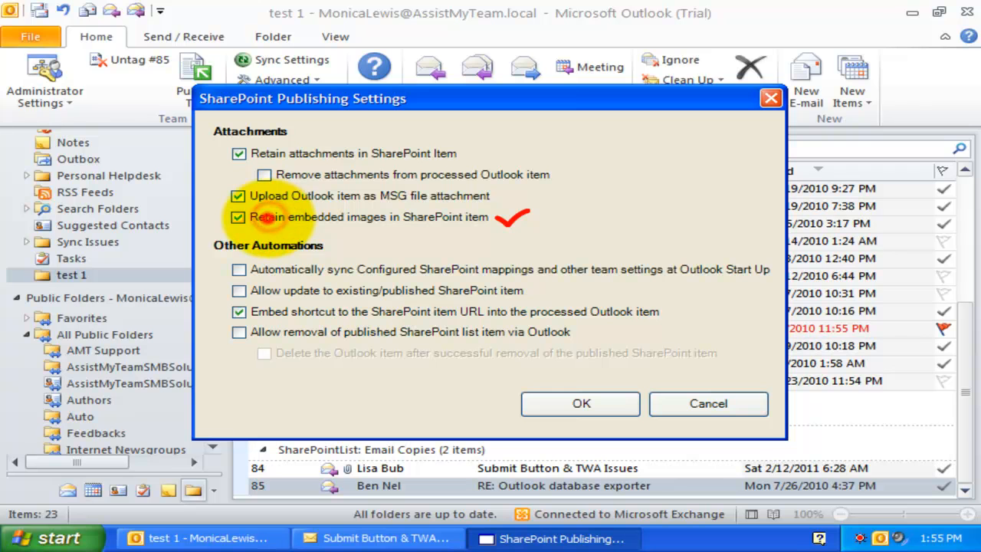
# Accept the settings with Retain embedded images enabled, and examine the embedded image in the Submit Button & TWA Issues email's SharePoint item.
pyautogui.click(614, 404)
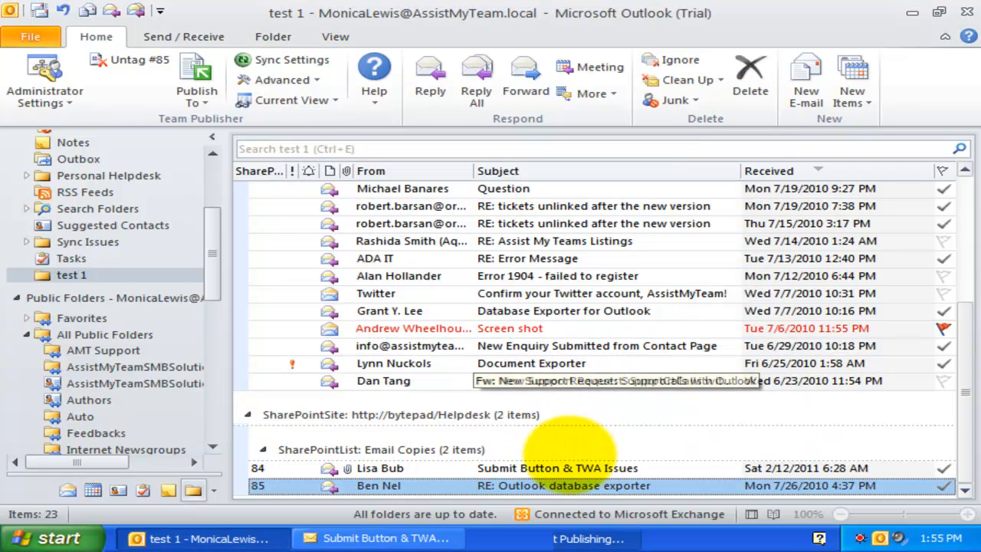
pyautogui.click(573, 469)
pyautogui.doubleClick(573, 468)
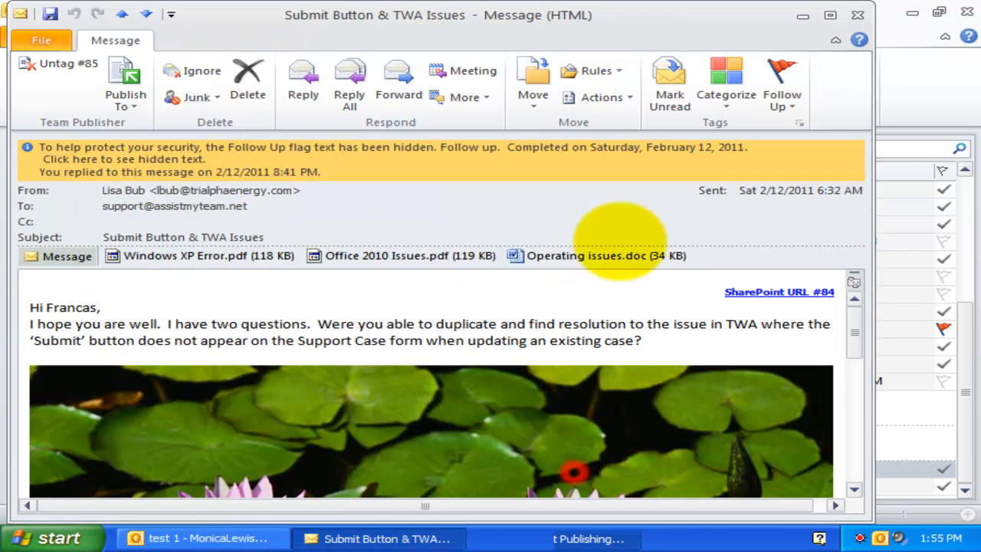
pyautogui.click(755, 291)
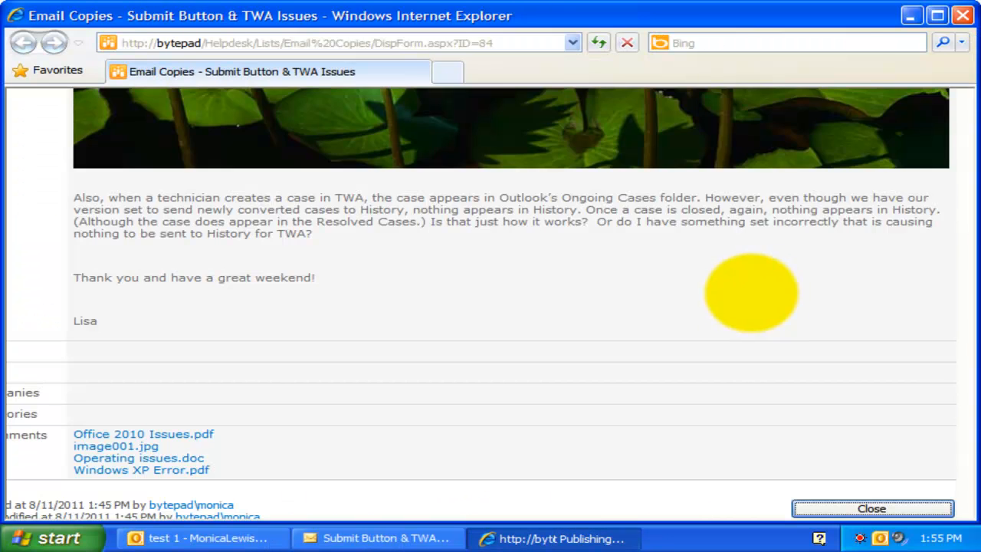
pyautogui.click(653, 309)
pyautogui.moveTo(964, 259)
pyautogui.mouseDown()
pyautogui.moveTo(964, 295)
pyautogui.moveTo(964, 264)
pyautogui.mouseUp()
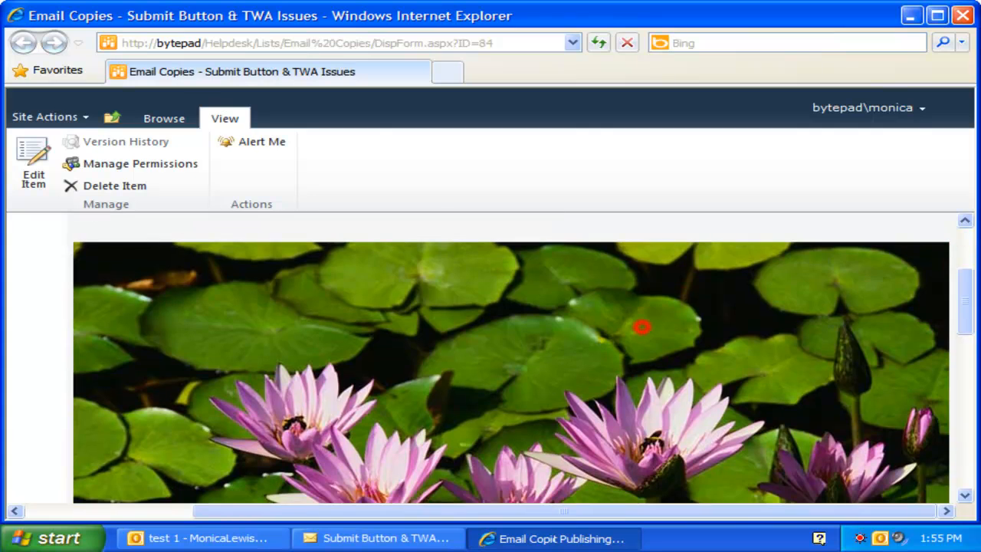
pyautogui.scroll(-8, 639, 327)
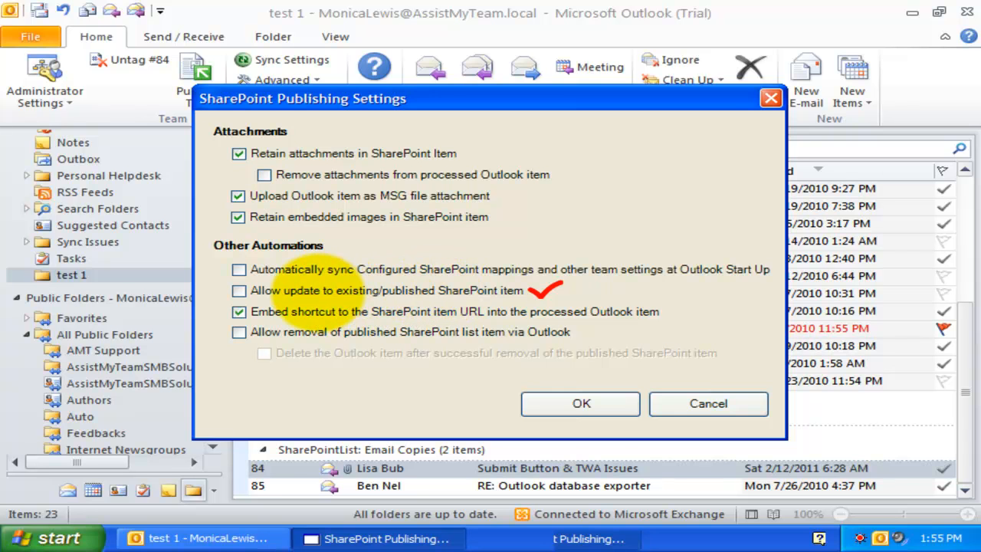
# Enable Allow update to existing/published SharePoint item in the SharePoint publishing settings and accept them.
pyautogui.click(318, 292)
pyautogui.click(581, 403)
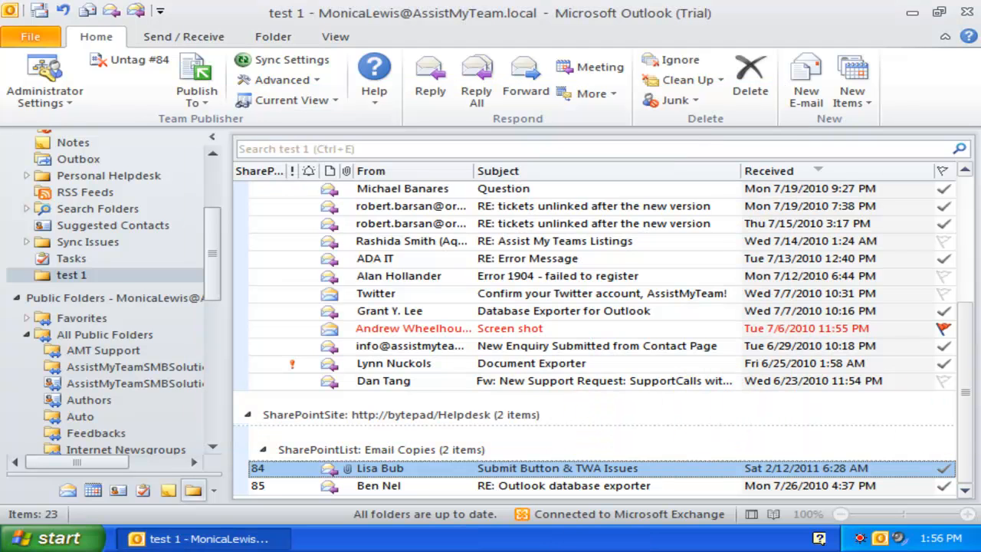
# Publish the Document Exporter email to the common Email Copies list on the Helpdesk site.
pyautogui.click(502, 363)
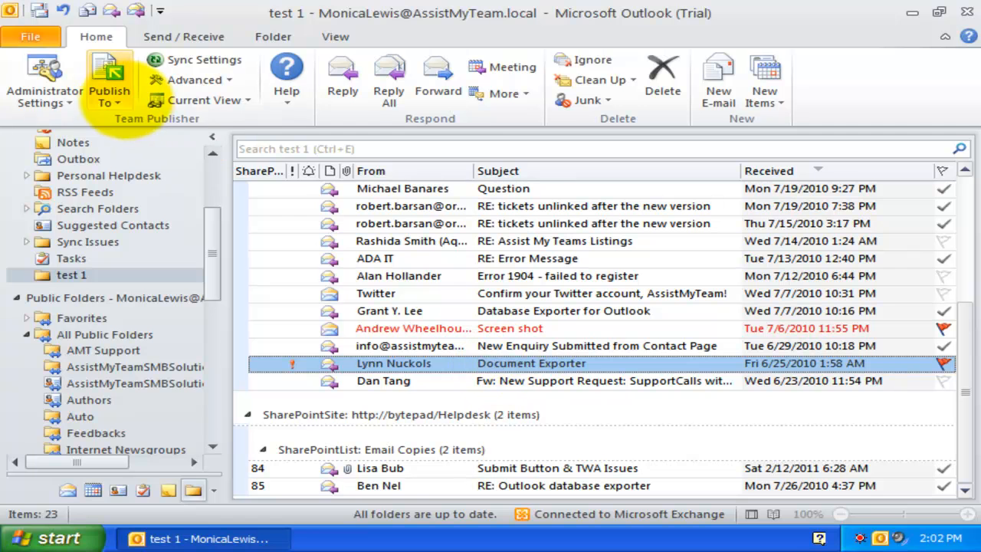
pyautogui.click(111, 92)
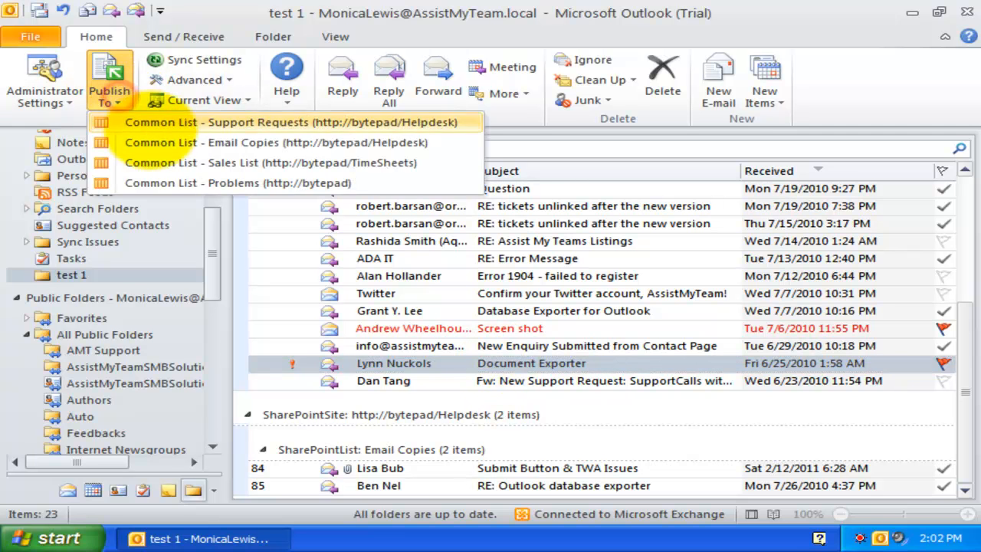
pyautogui.click(164, 142)
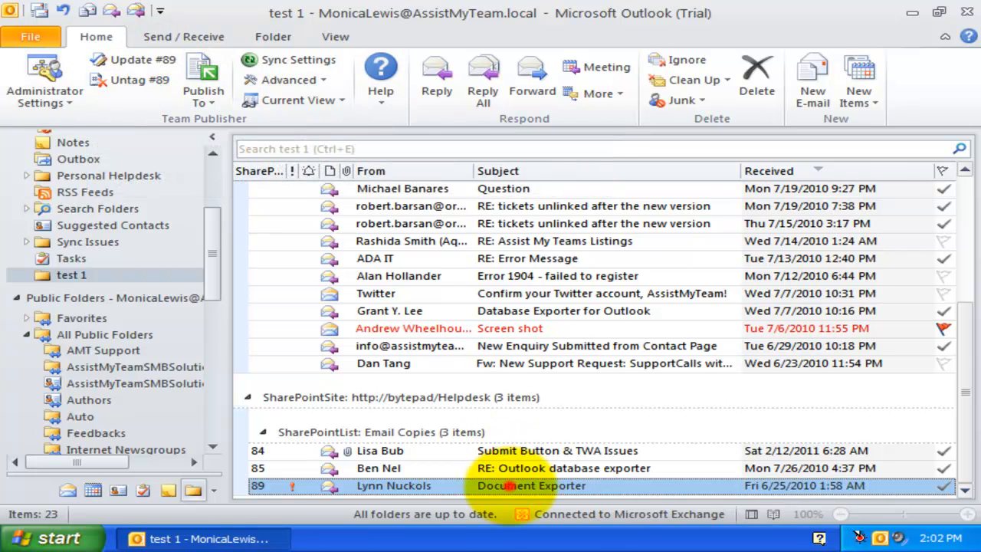
# Open the published Document Exporter email and check the title of its linked SharePoint item.
pyautogui.doubleClick(508, 484)
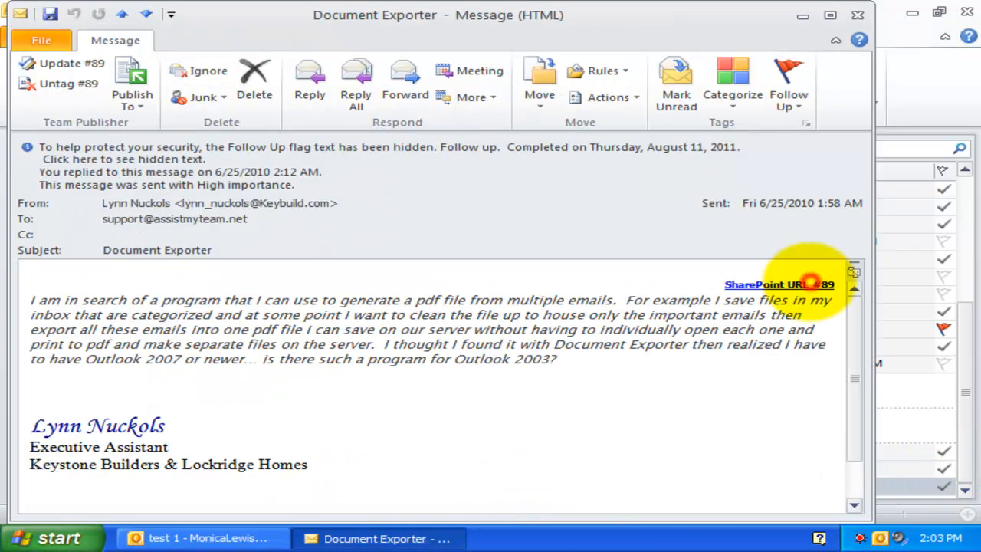
pyautogui.click(804, 284)
pyautogui.moveTo(337, 230); pyautogui.dragTo(498, 249)
pyautogui.click(640, 331)
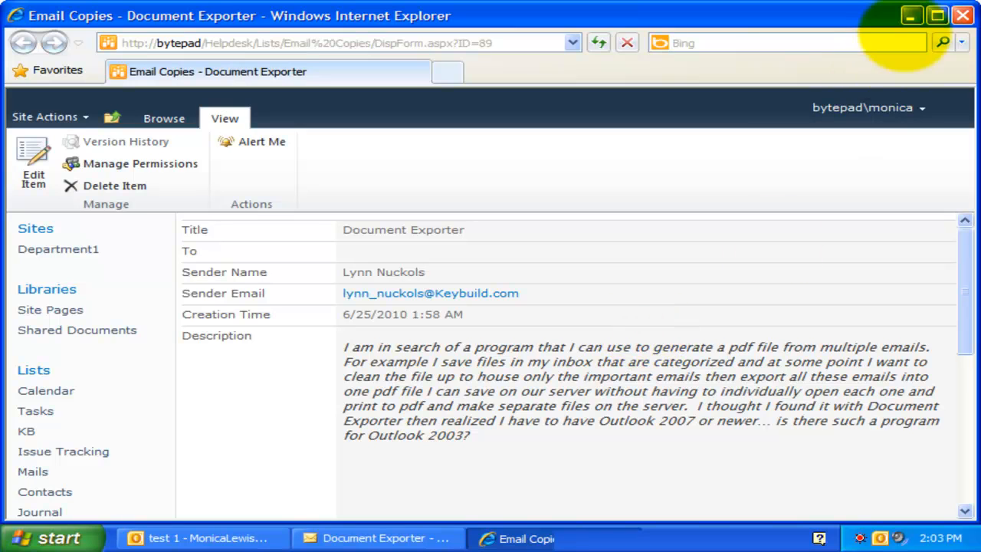
# Change the email's subject to Document Exporter MODIFIED VERSION and update its existing SharePoint item.
pyautogui.click(341, 538)
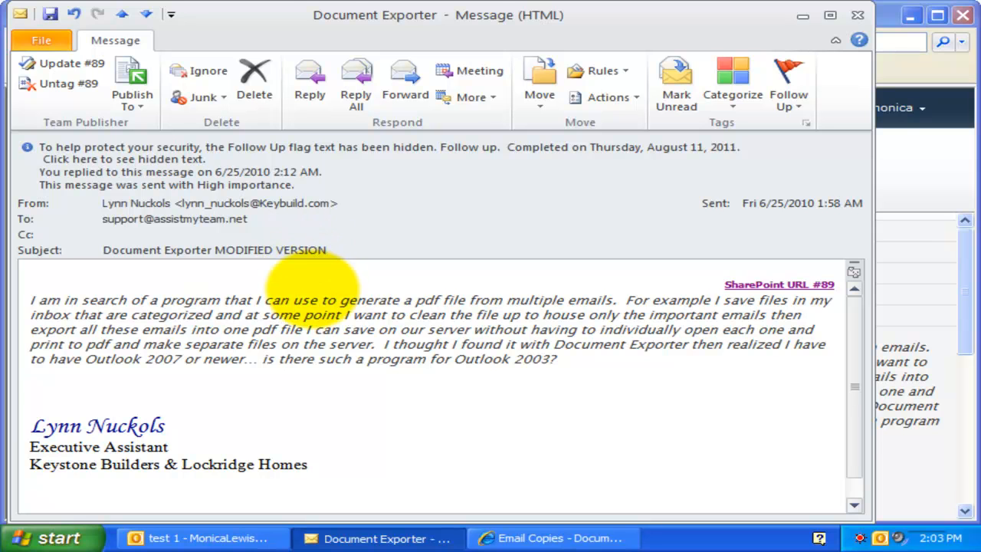
pyautogui.click(65, 63)
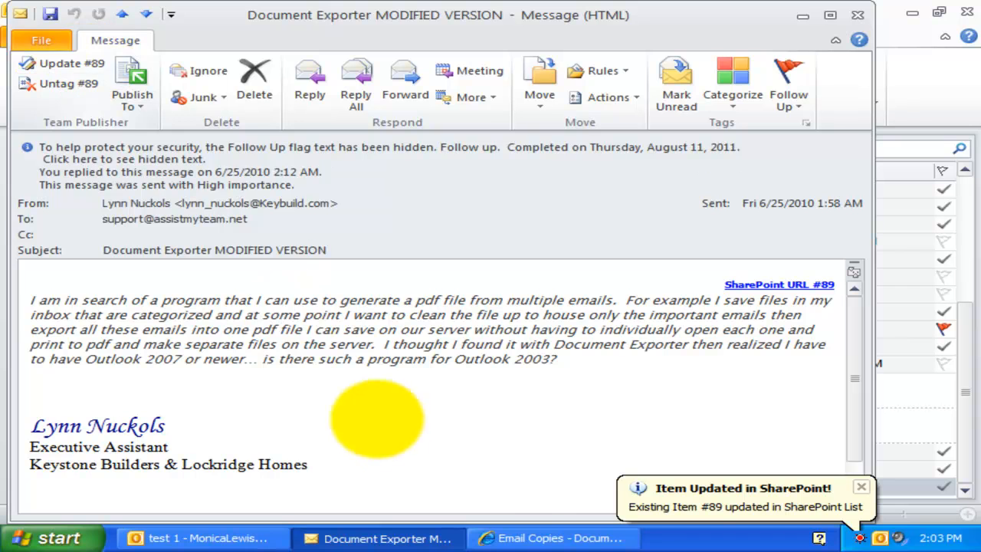
# Refresh the item's SharePoint page in the browser, check its title, and return to Outlook.
pyautogui.click(552, 538)
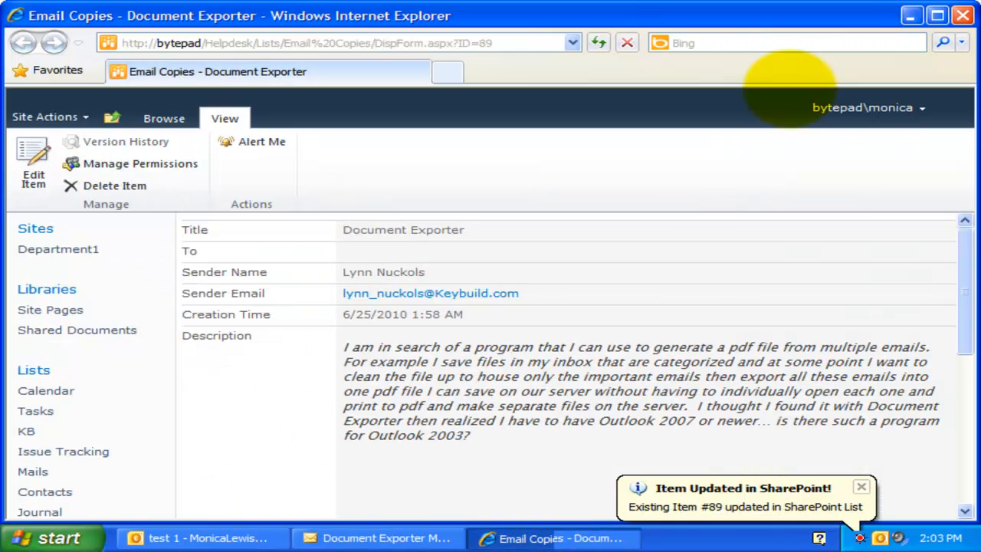
pyautogui.click(598, 43)
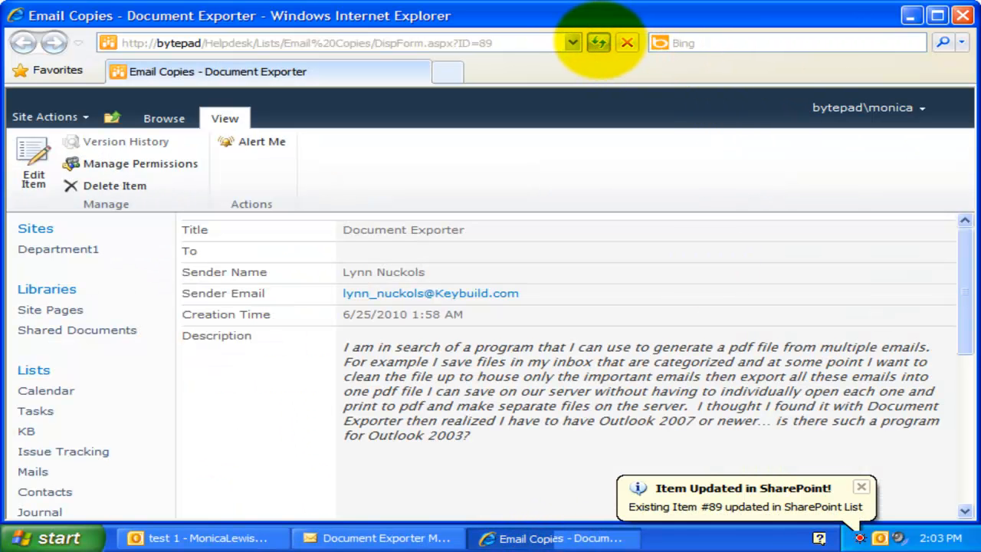
pyautogui.moveTo(590, 230); pyautogui.dragTo(325, 238)
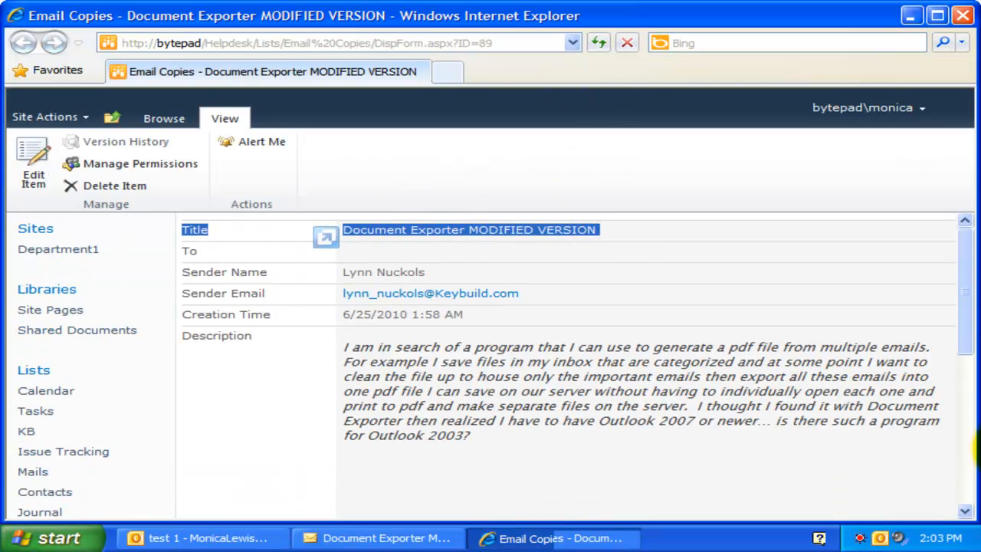
pyautogui.click(692, 286)
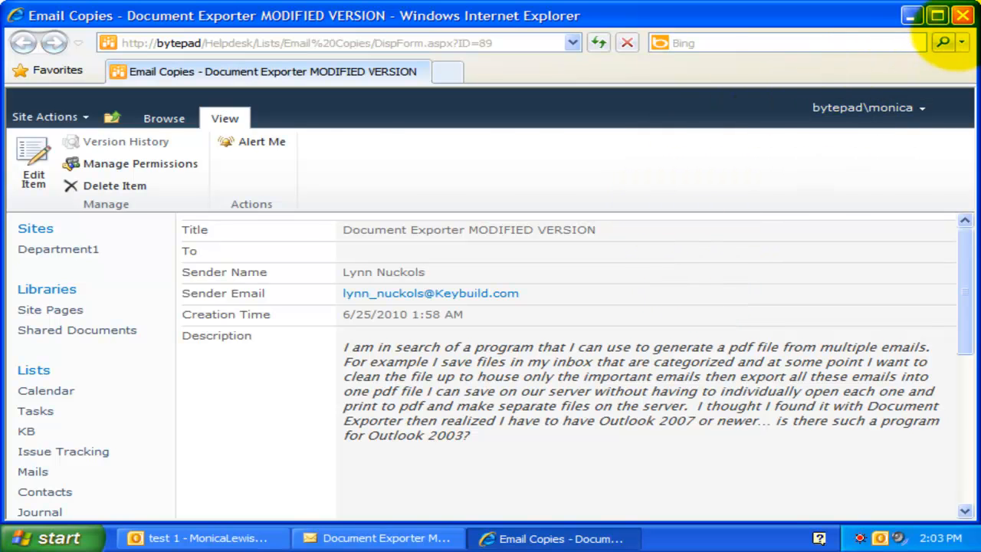
pyautogui.click(912, 15)
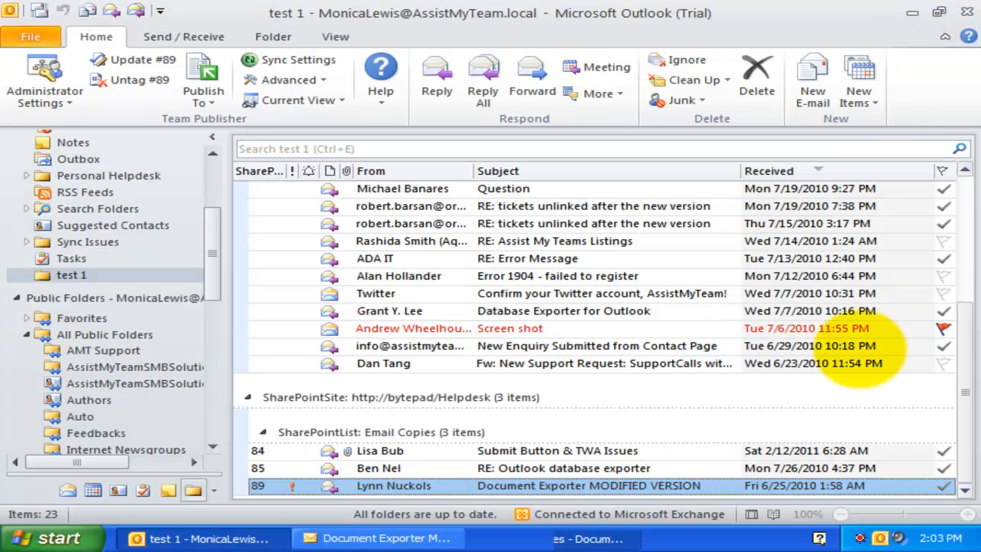
# Enable Allow removal of published SharePoint list item via Outlook in the SharePoint publishing settings and accept them.
pyautogui.click(44, 88)
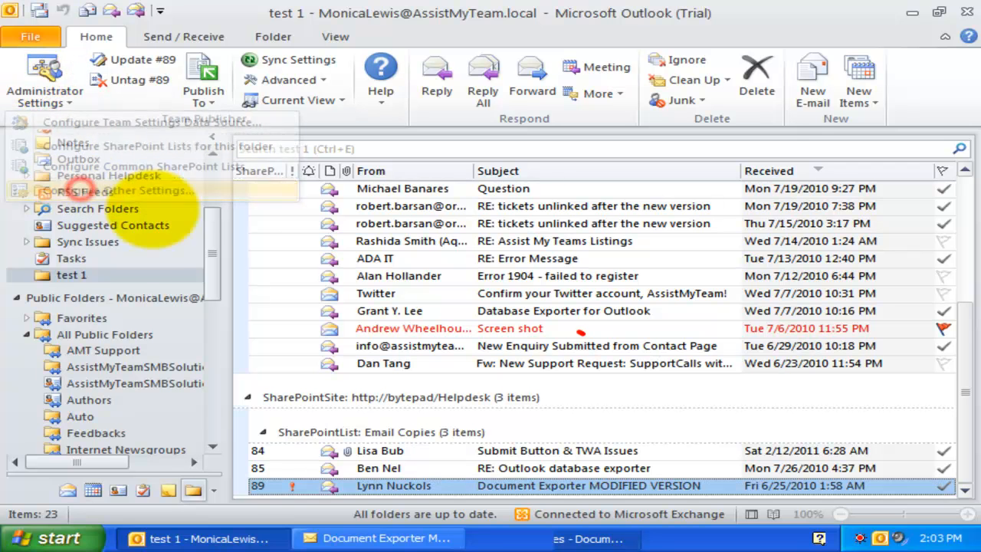
pyautogui.click(80, 190)
pyautogui.click(294, 334)
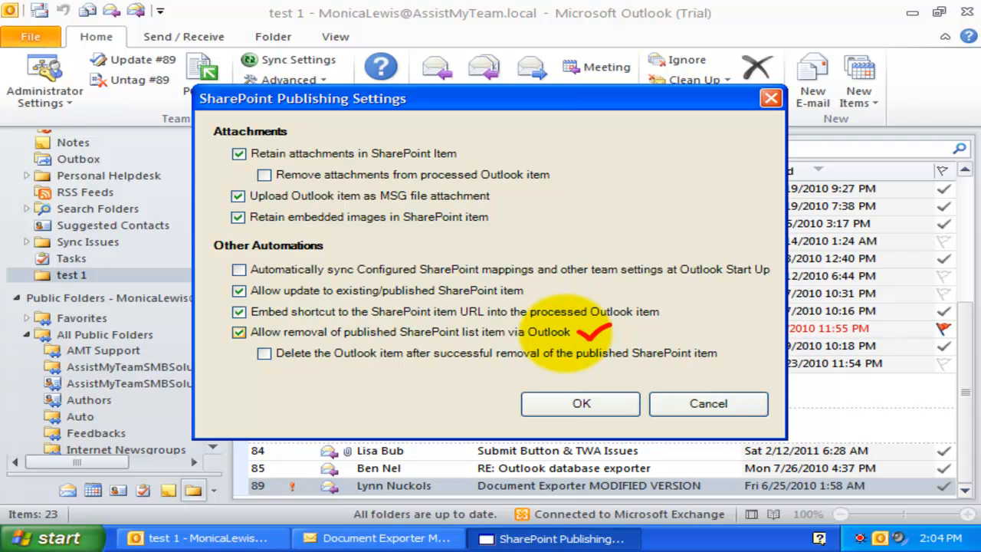
pyautogui.click(580, 403)
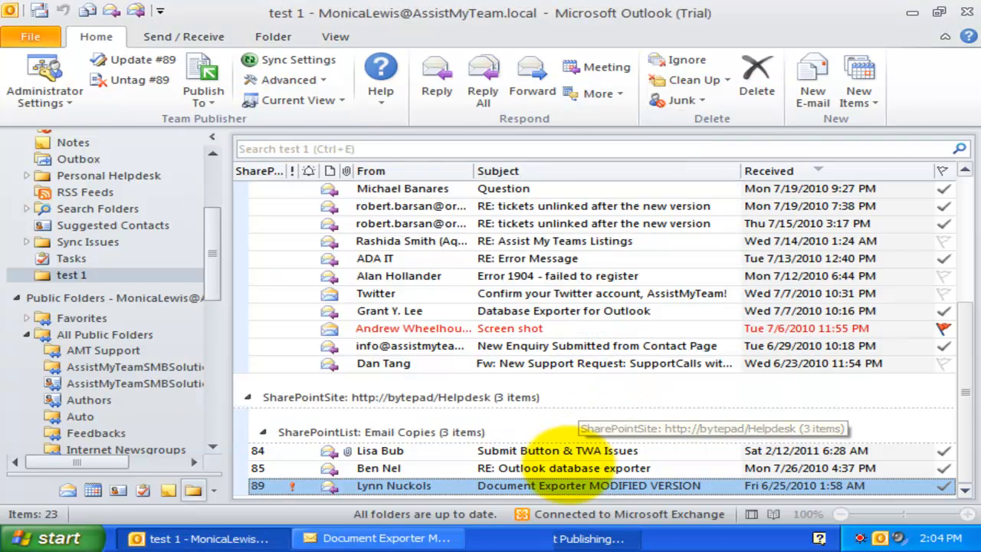
# Open the published Document Exporter MODIFIED VERSION email, withdraw its item from the SharePoint Email Copies list, and close the message.
pyautogui.click(565, 466)
pyautogui.doubleClick(547, 485)
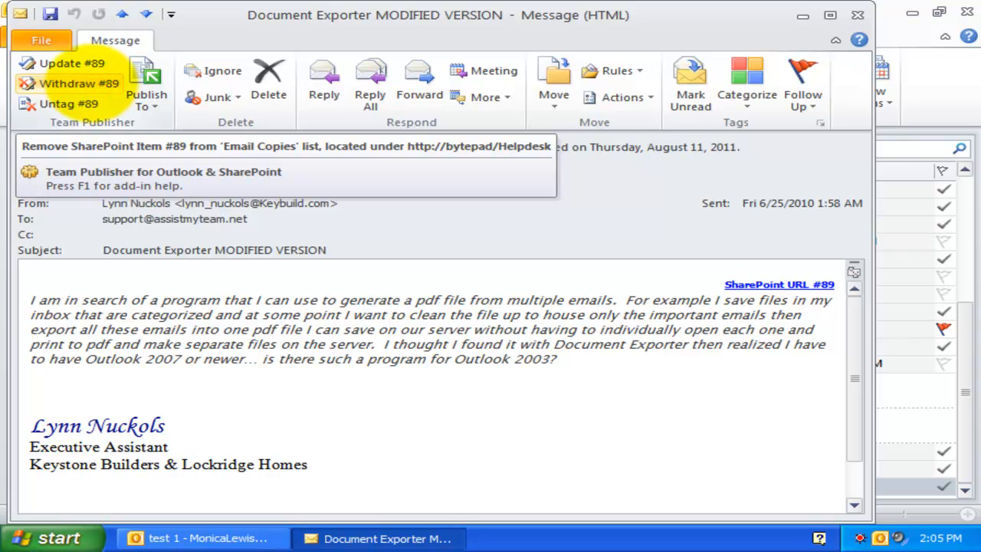
pyautogui.click(86, 84)
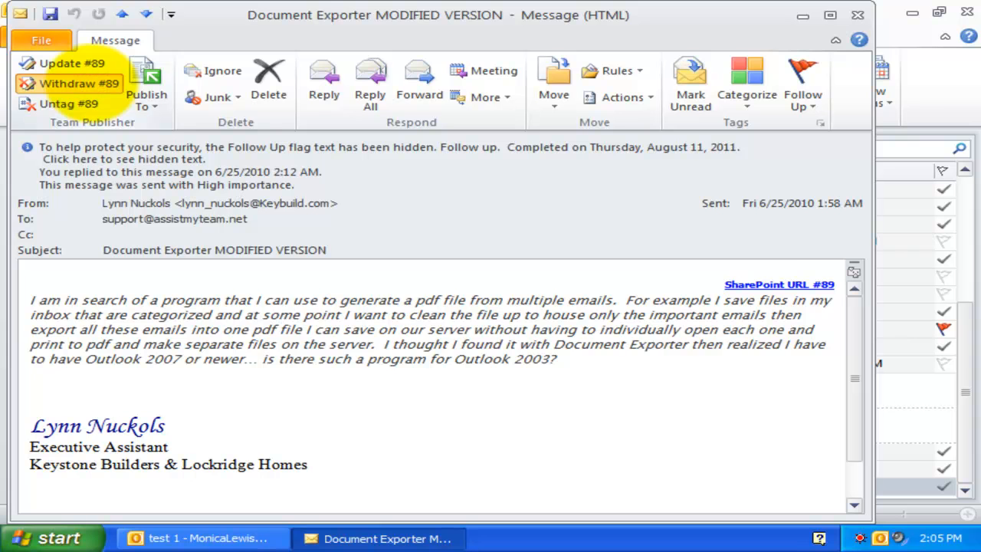
pyautogui.click(451, 322)
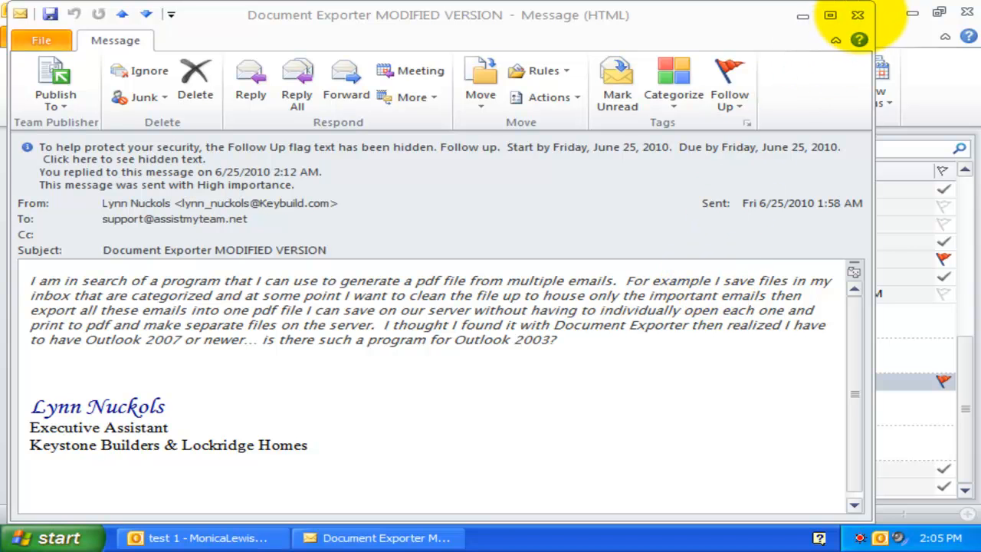
pyautogui.click(858, 14)
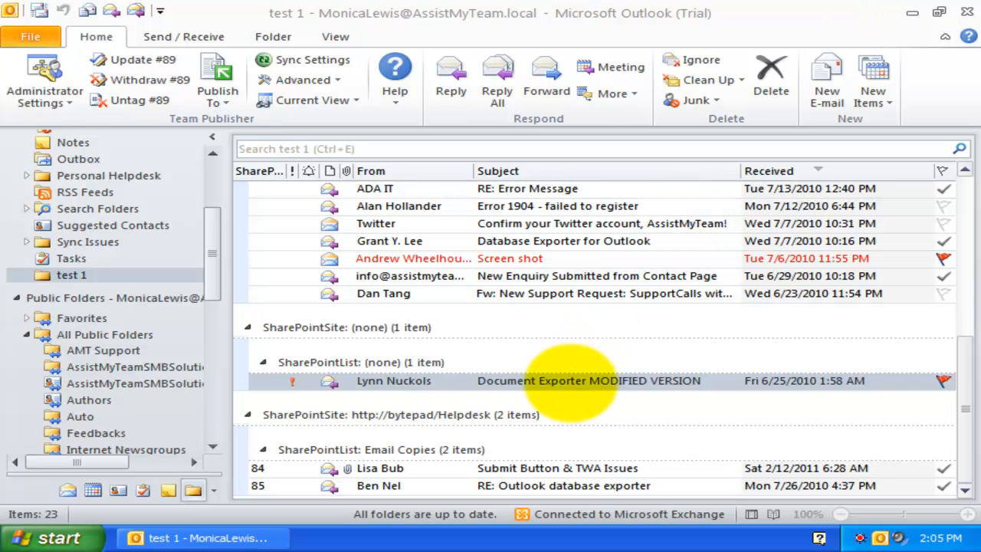
# Enable Embed shortcut to the SharePoint item URL into the processed Outlook item in the SharePoint publishing settings and accept them.
pyautogui.click(44, 73)
pyautogui.click(83, 192)
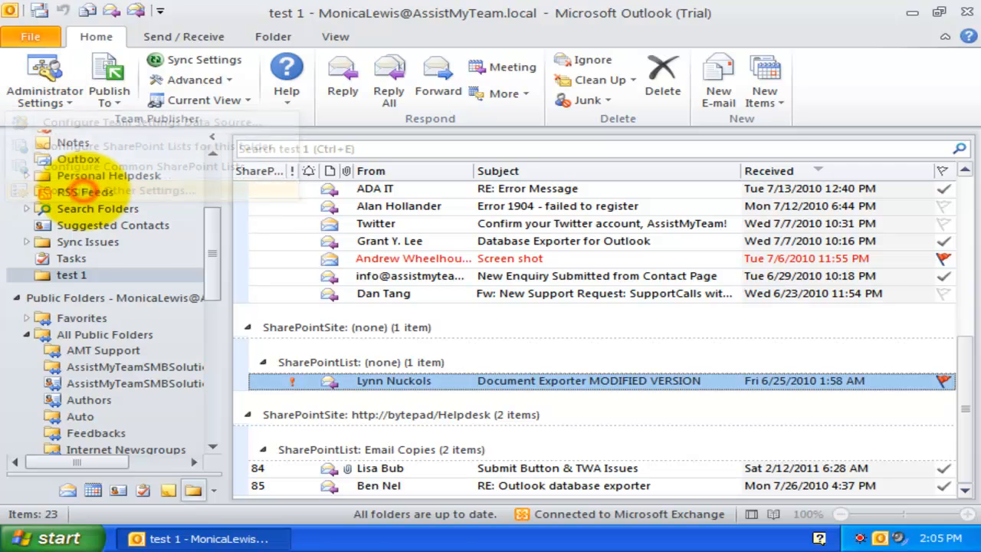
pyautogui.click(253, 311)
pyautogui.click(314, 311)
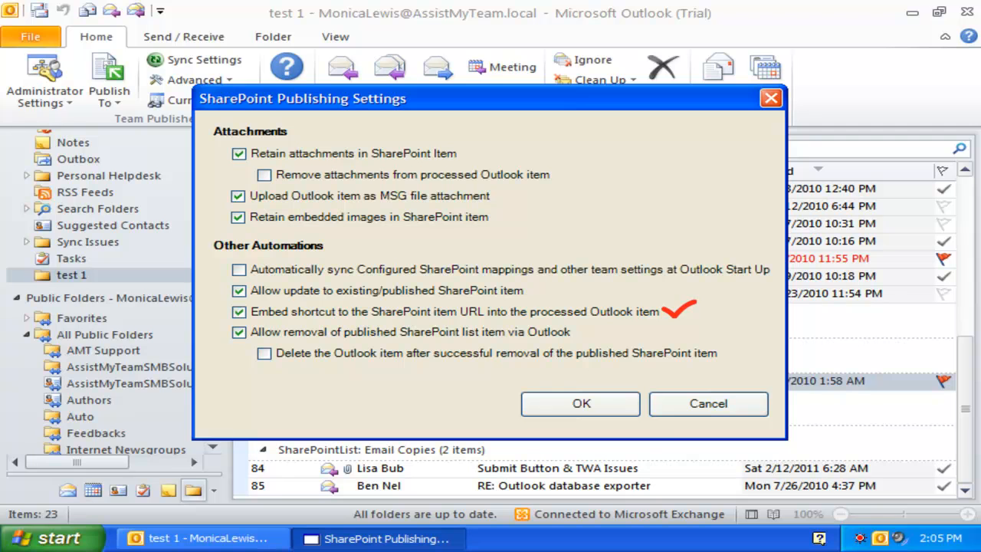
pyautogui.click(607, 403)
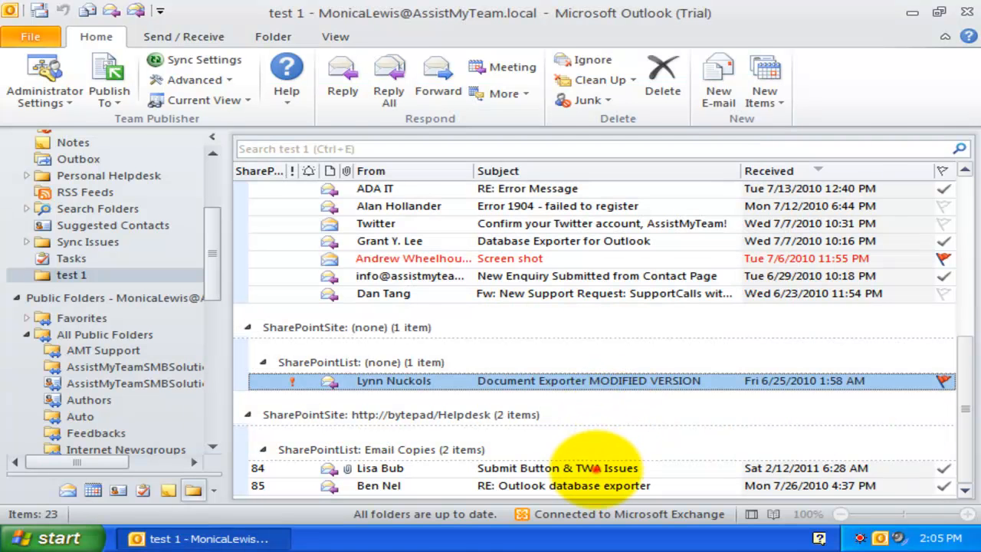
# Open the published Submit Button & TWA Issues email, view its SharePoint item through the embedded link, and return to the mail folder.
pyautogui.doubleClick(597, 467)
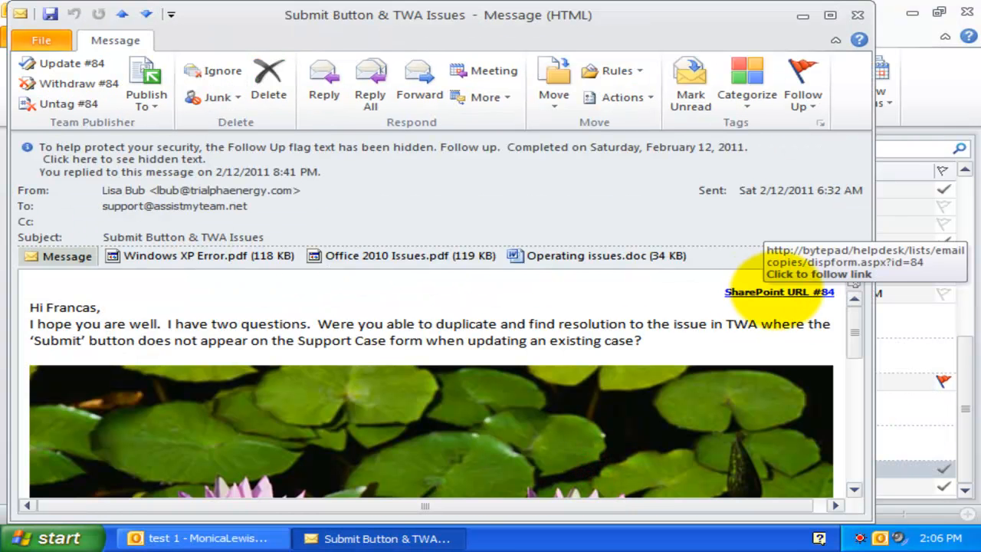
pyautogui.click(765, 293)
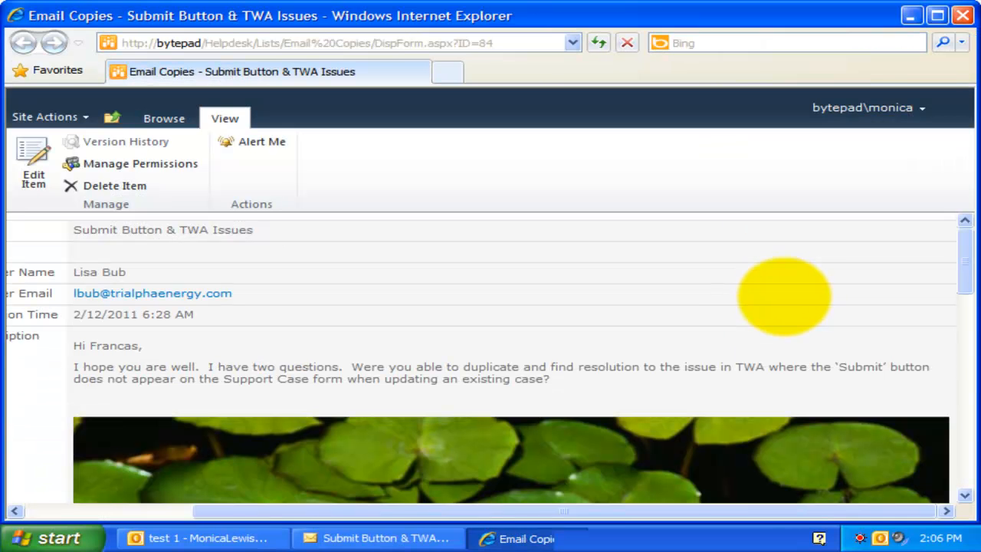
pyautogui.click(777, 334)
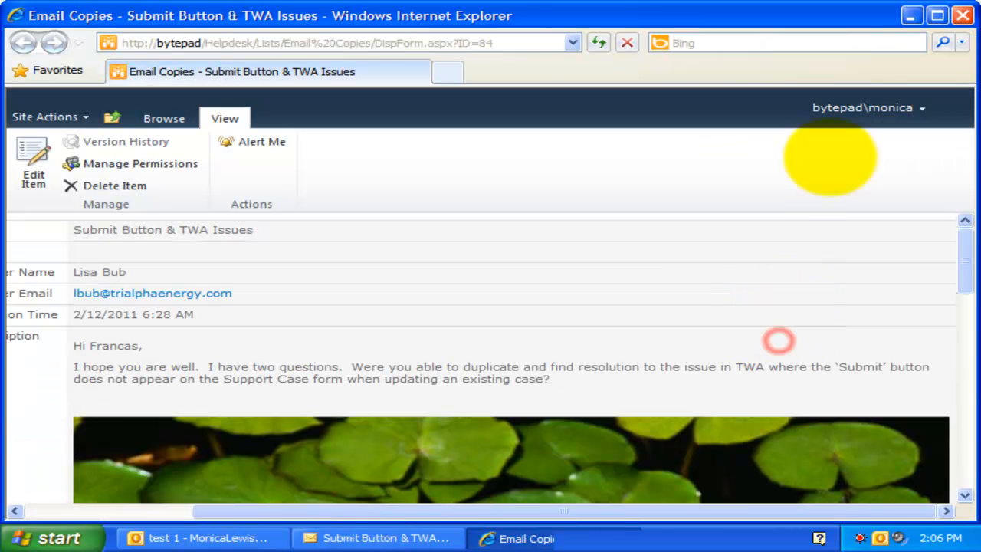
pyautogui.click(912, 15)
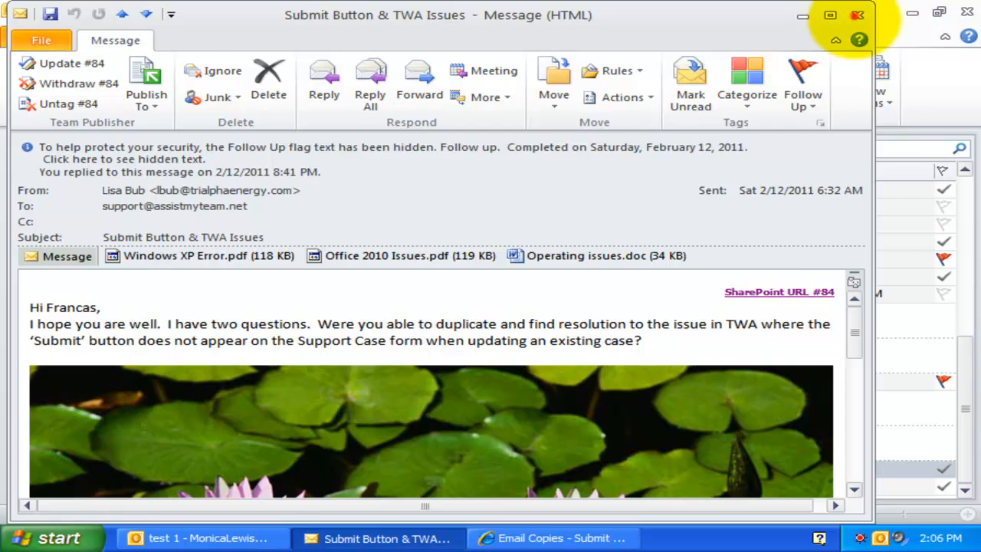
pyautogui.click(858, 17)
# Check the automation options in the SharePoint publishing settings, accept the dialog, and minimize the Outlook window.
pyautogui.click(44, 96)
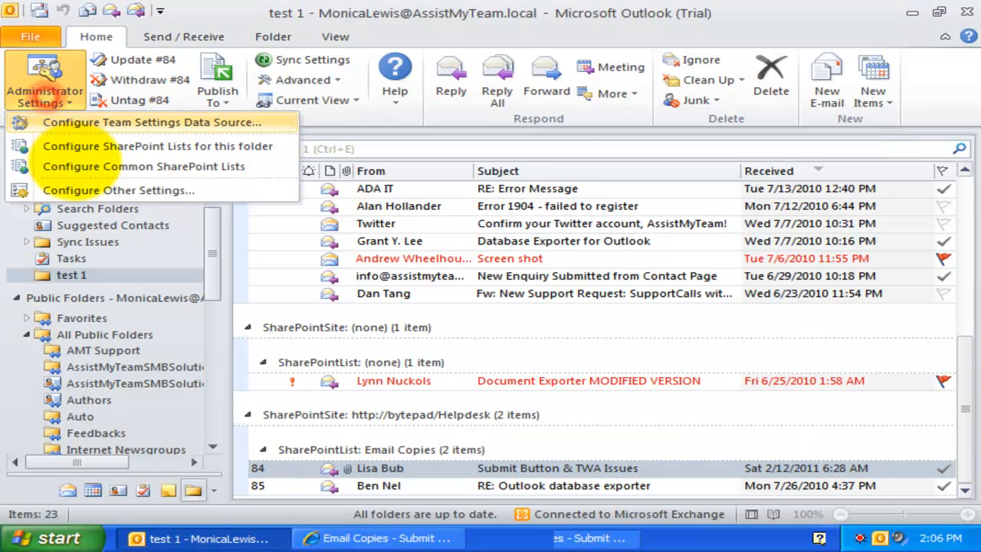
pyautogui.click(80, 186)
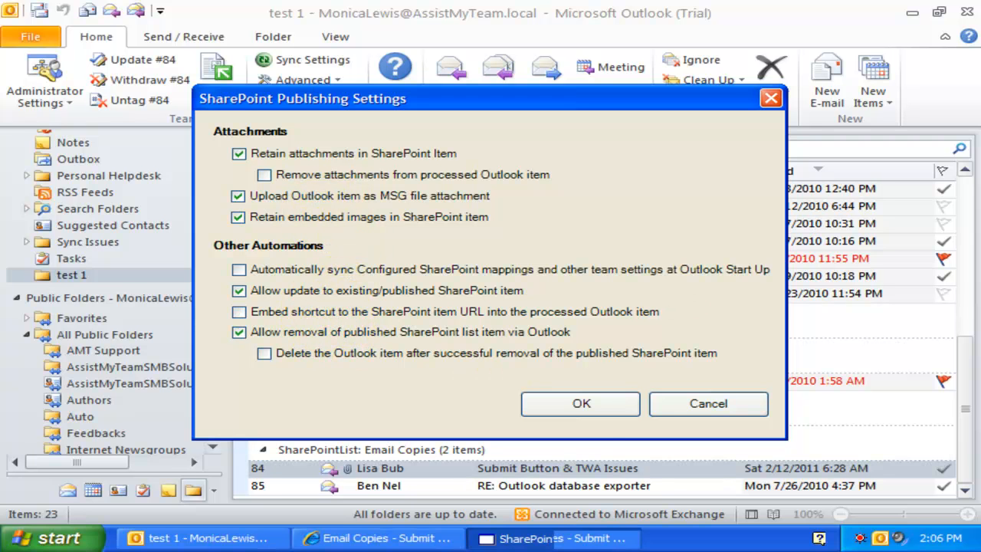
pyautogui.click(587, 406)
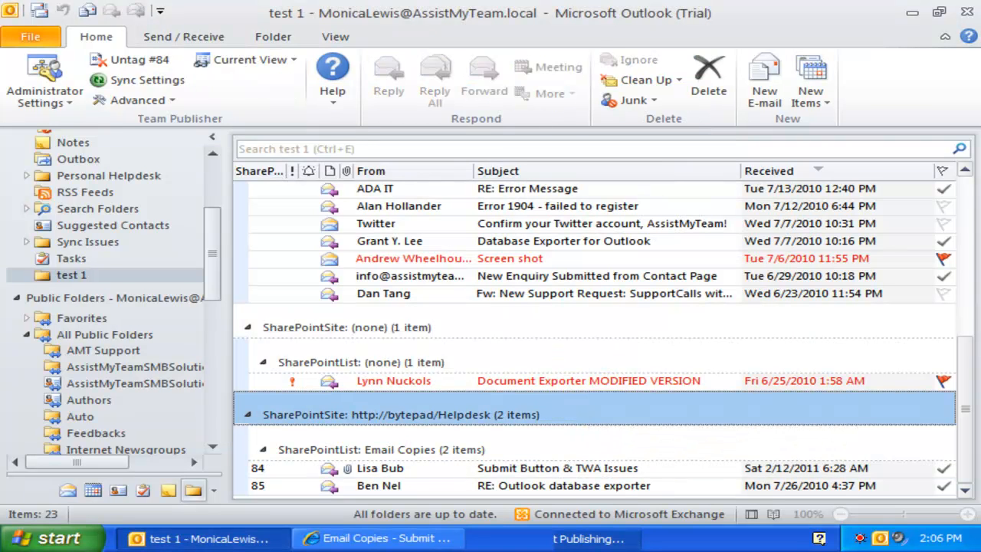
pyautogui.click(230, 536)
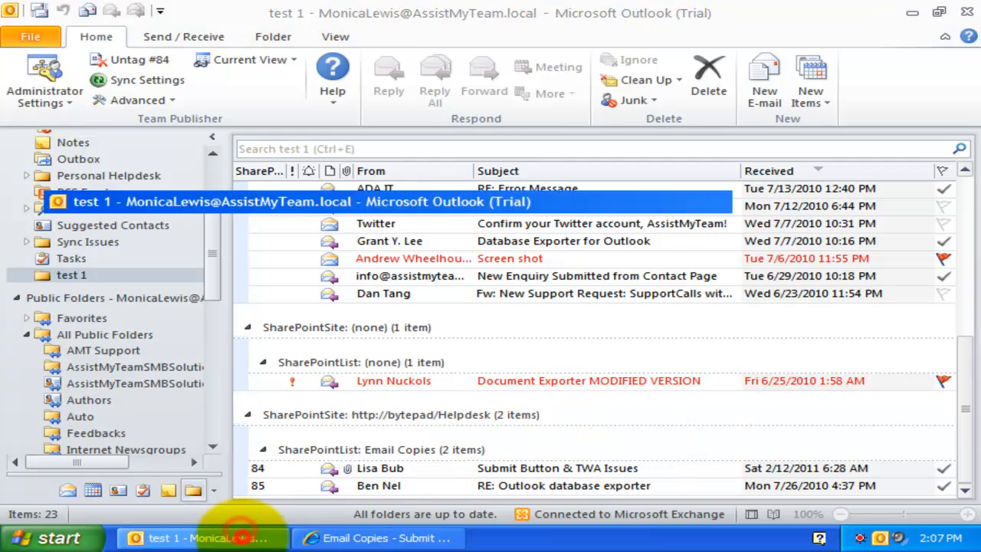
pyautogui.click(475, 288)
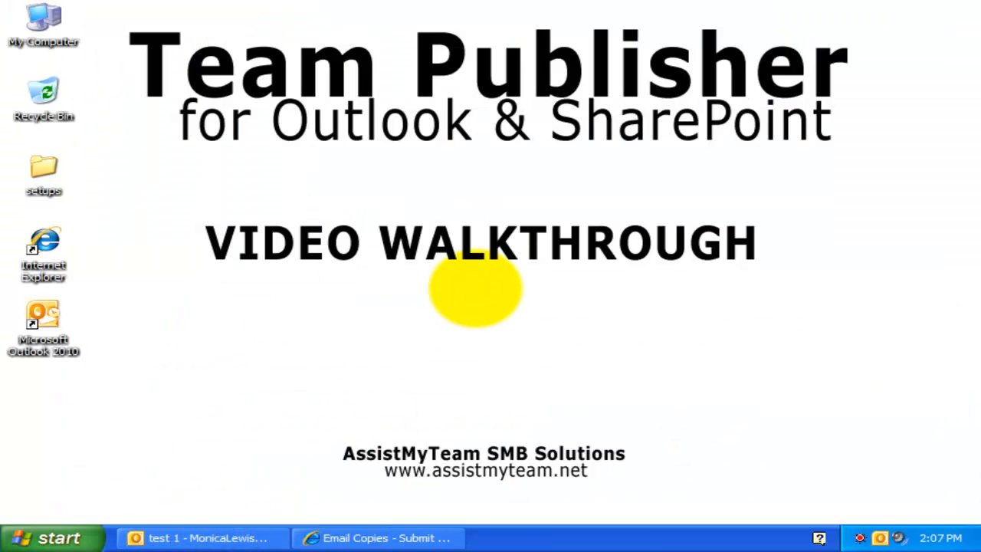